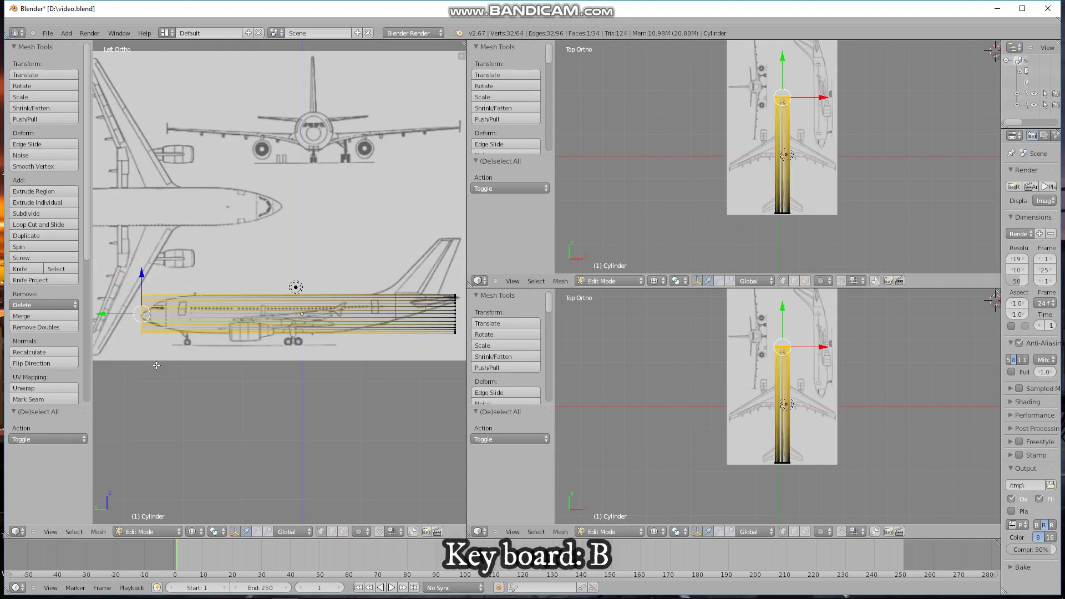
Step: Cut one edge loop around the cylinder and slide it toward the nose to factor 0.663
key(a)
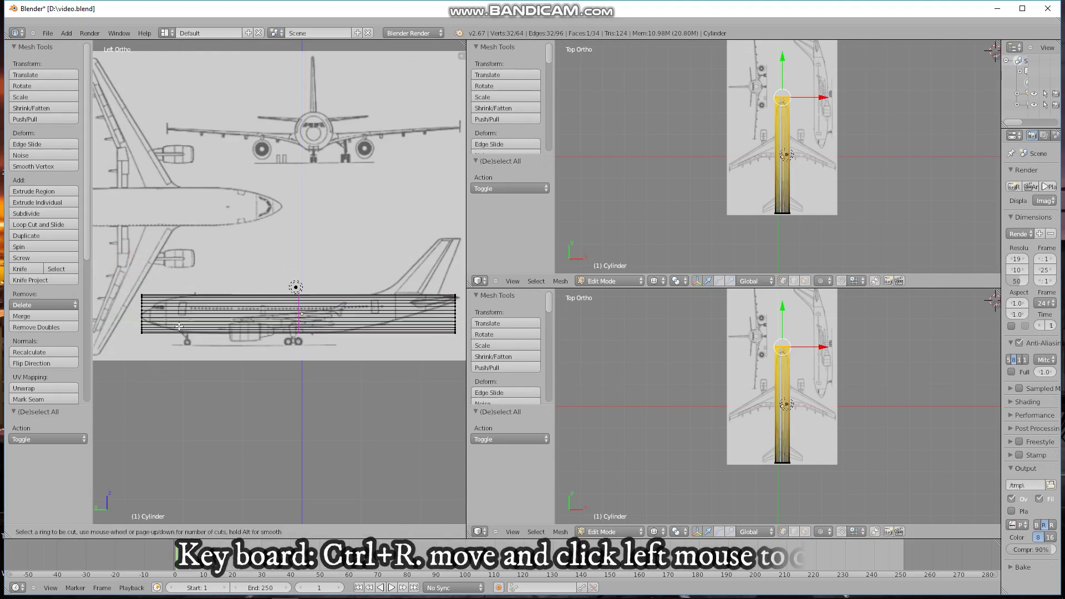
key(ctrl+r)
click(180, 327)
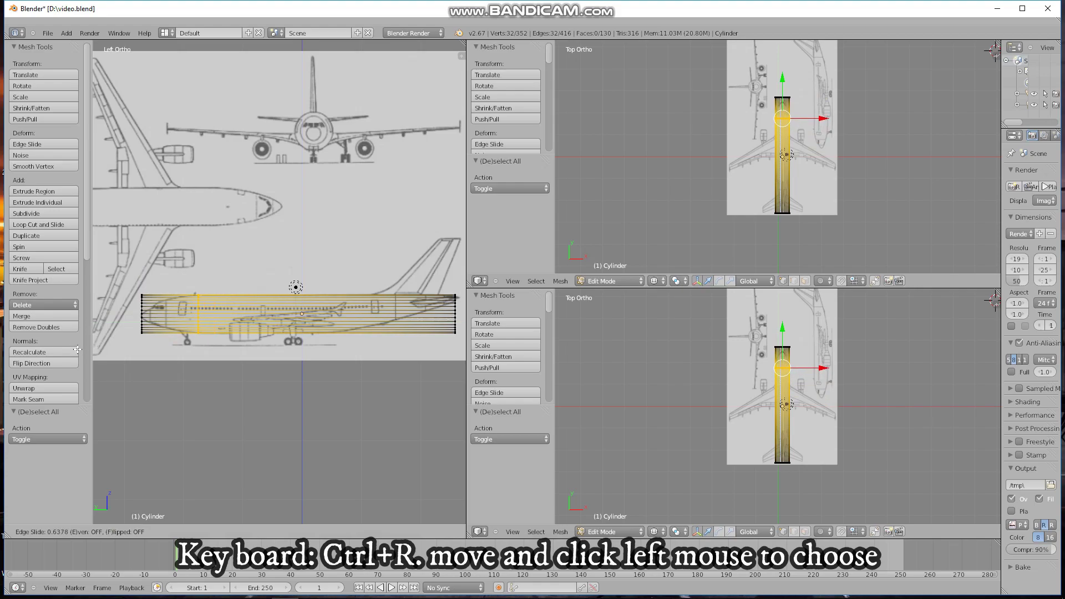
click(74, 351)
Step: Frame the nose end and cut a loop aligned with the blueprint's front door
scroll(266, 320, up, 6)
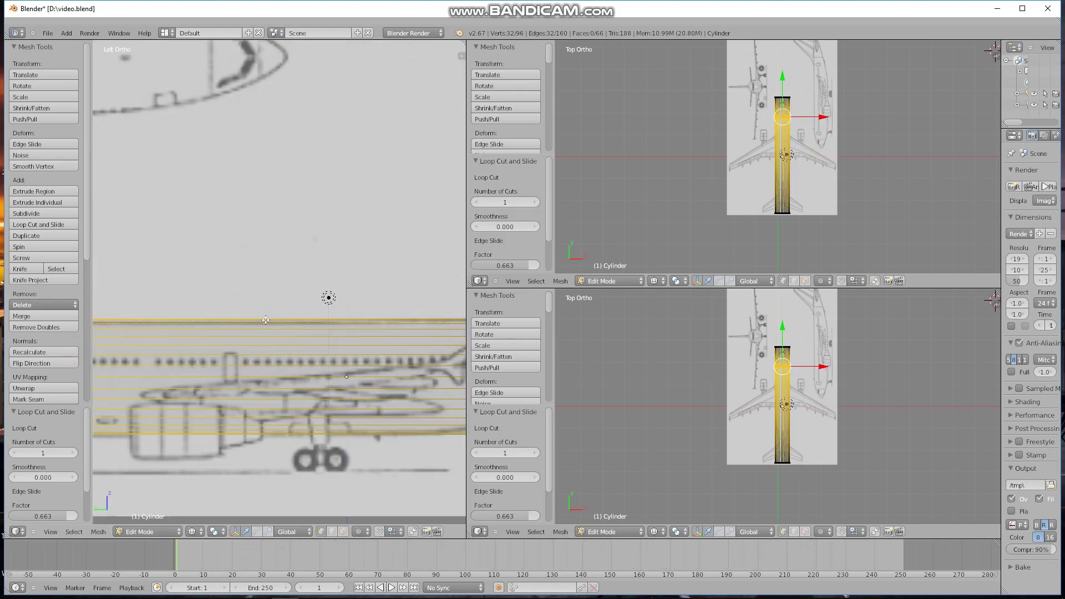
scroll(258, 363, down, 2)
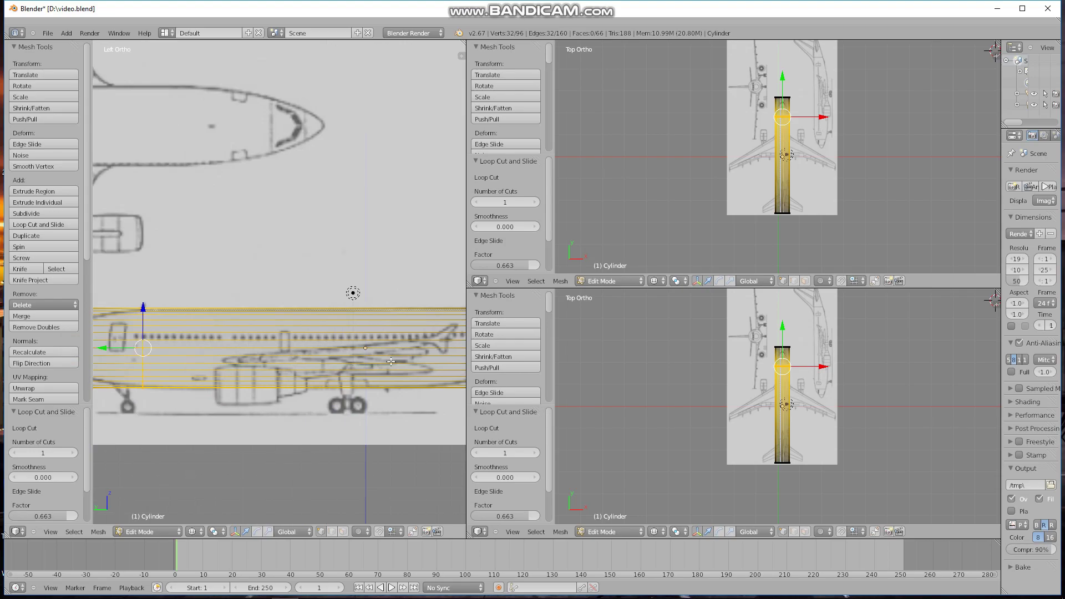
mouse_move(250, 362)
shift+middle_down()
mouse_move(397, 353)
mouse_move(379, 324)
shift+middle_up()
scroll(397, 352, up, 3)
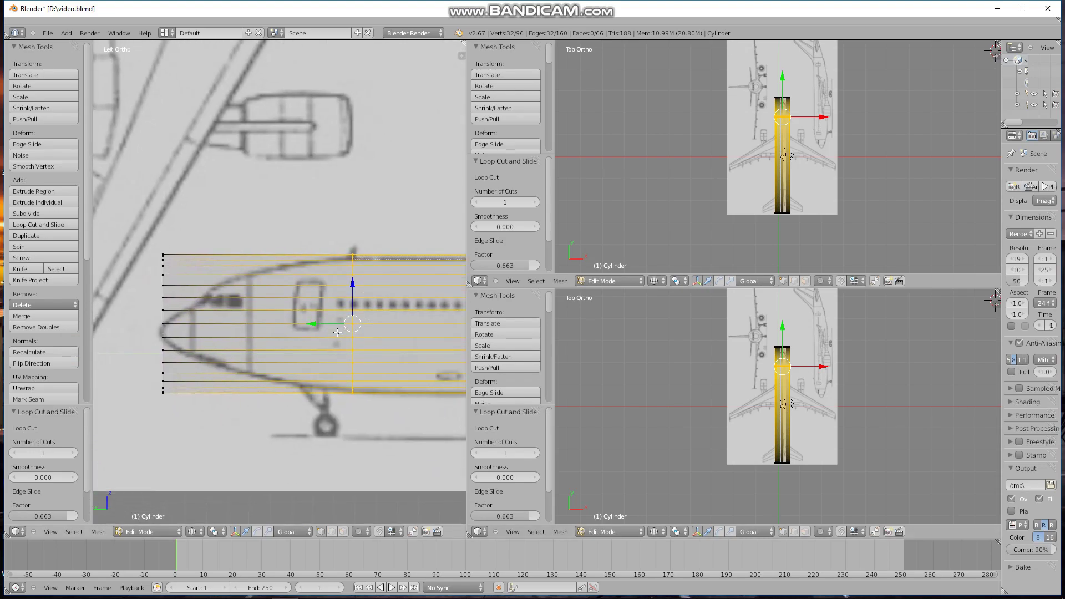
key(a)
key(ctrl+r)
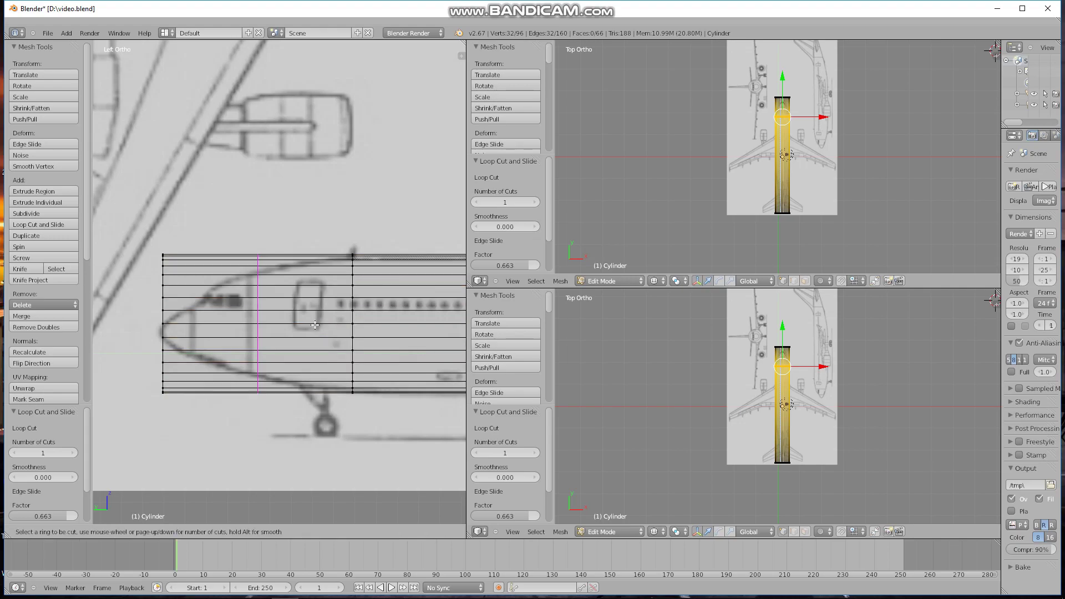
click(314, 325)
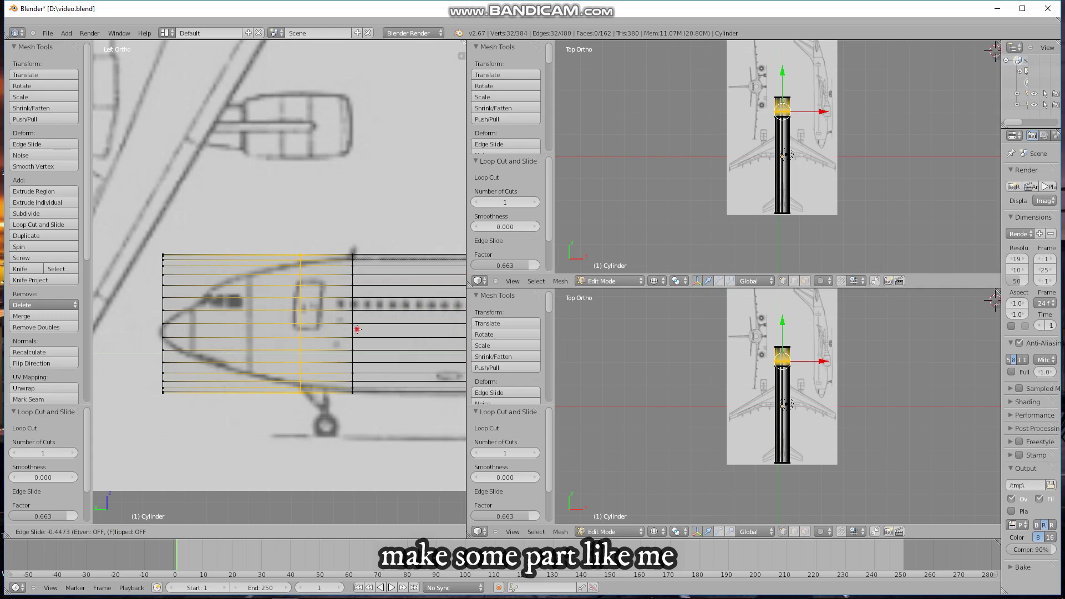
click(357, 329)
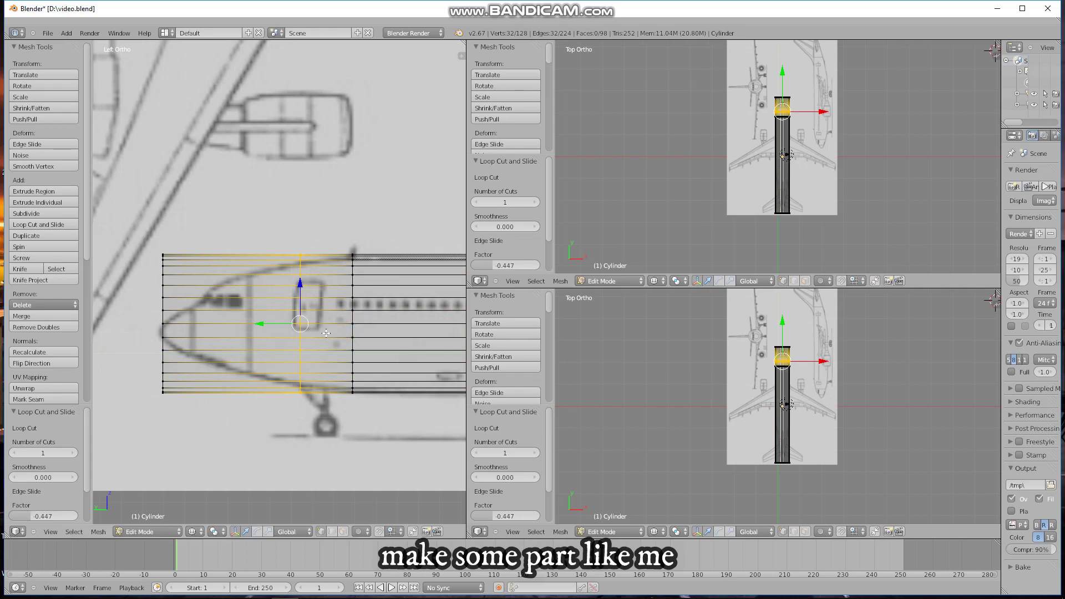
Step: Cut another loop just behind the cockpit, slid to factor 0.392
key(a)
key(ctrl+r)
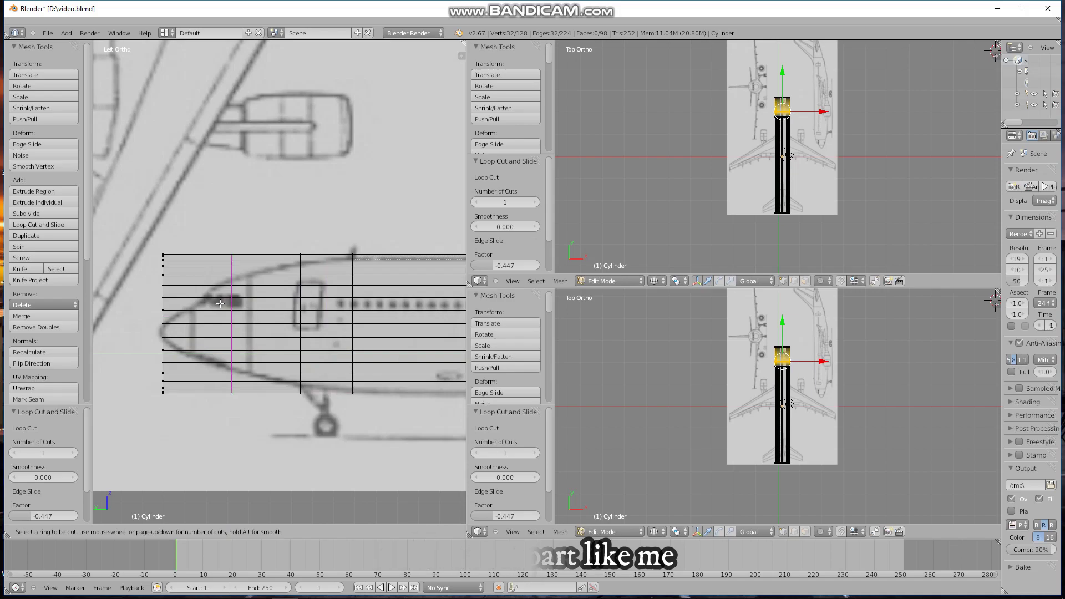
click(220, 304)
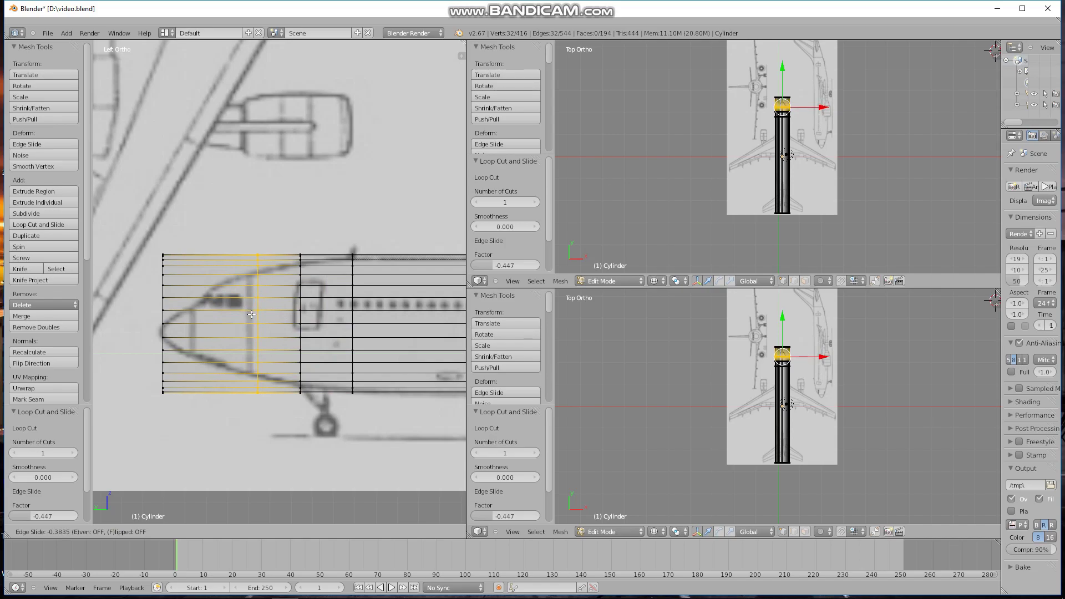
click(252, 314)
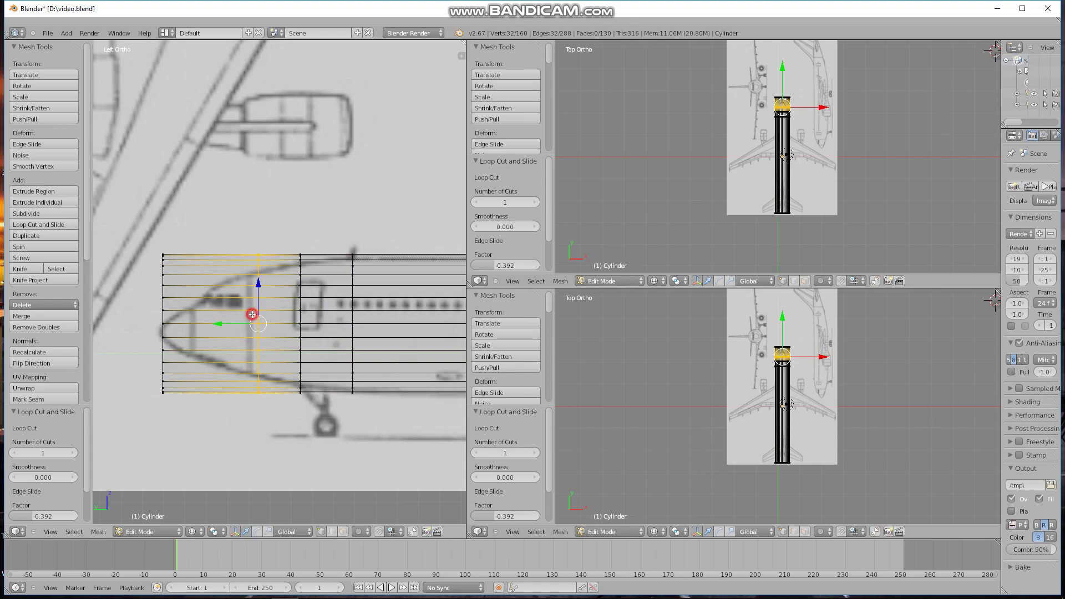
key(ctrl+r)
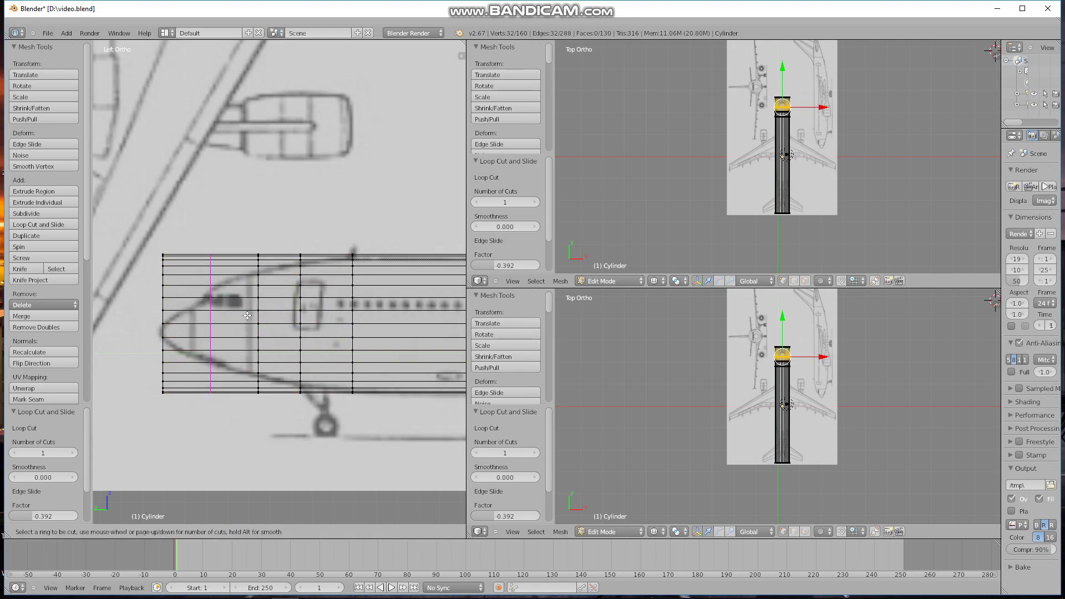
Step: Add loops at the cockpit windows and slightly closer to the nose tip
click(224, 311)
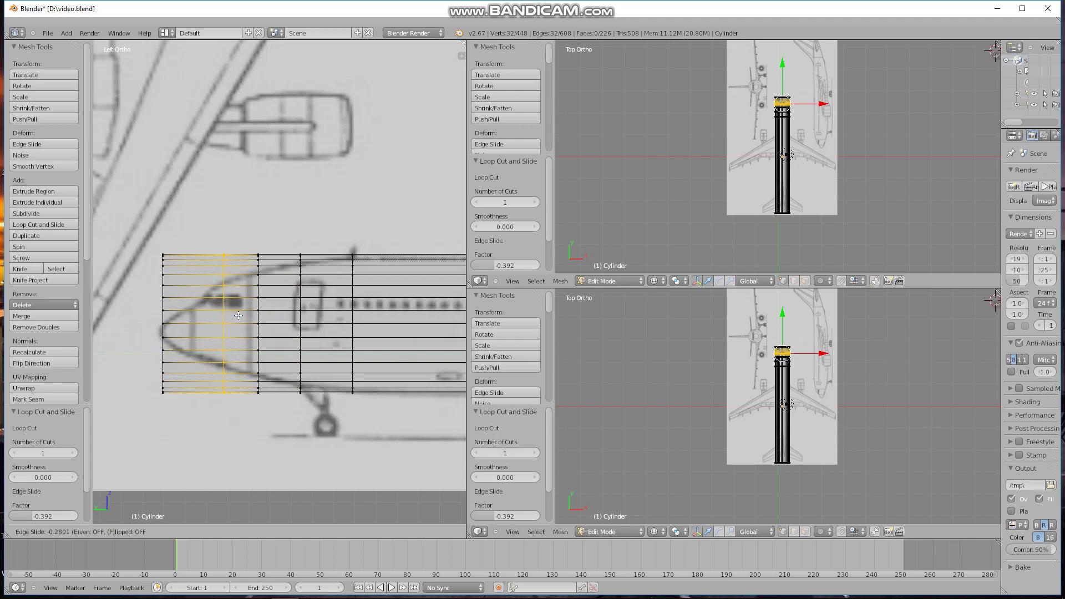
click(240, 317)
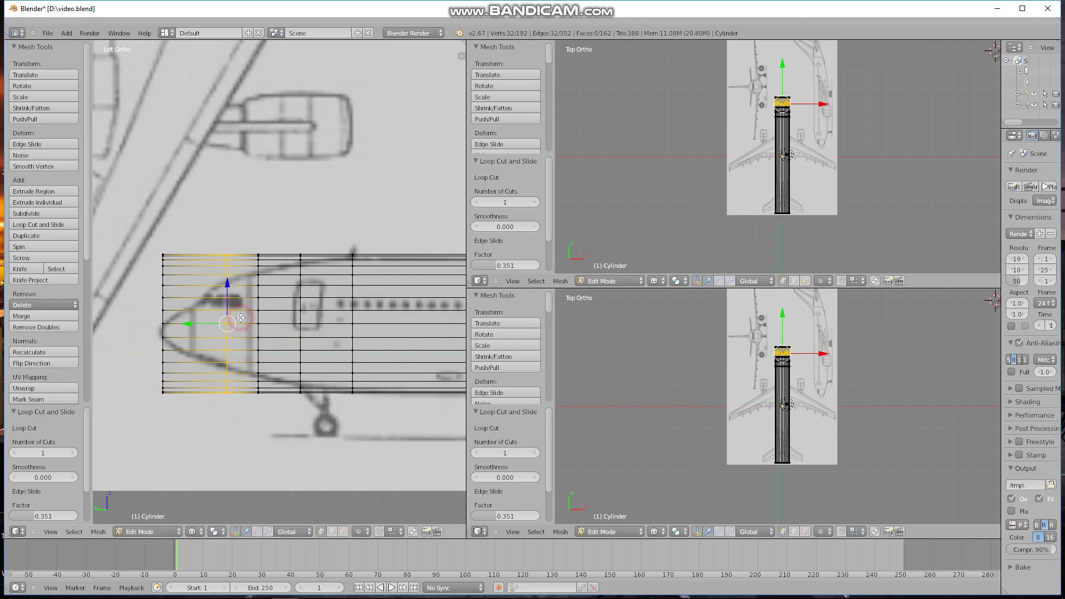
key(ctrl+r)
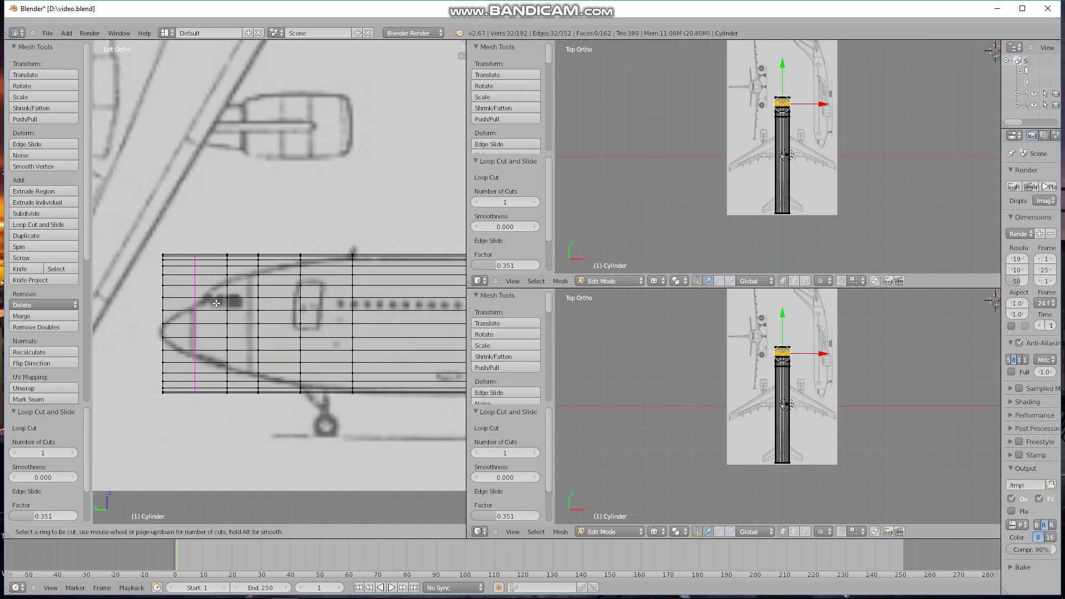
click(204, 313)
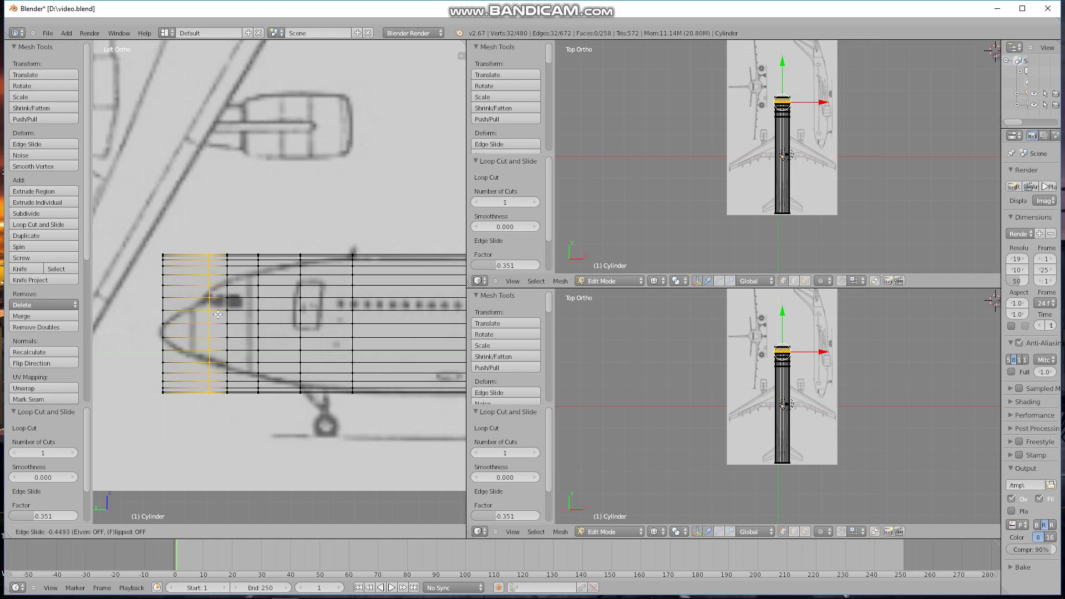
click(218, 315)
Step: Add two more loops at the nose tip, the last slid to factor -0.500
key(ctrl+r)
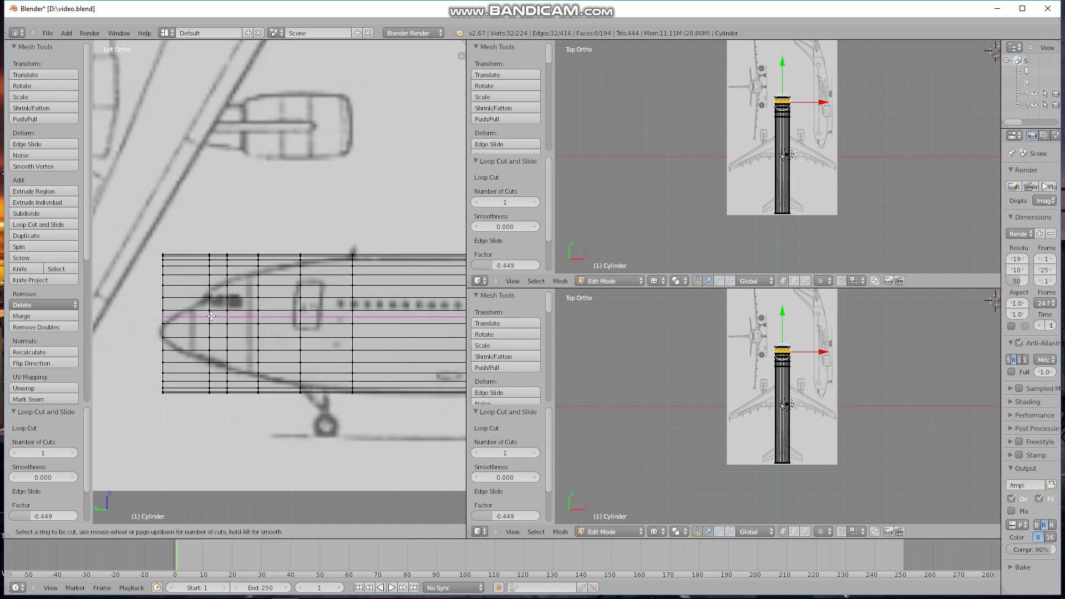
click(207, 312)
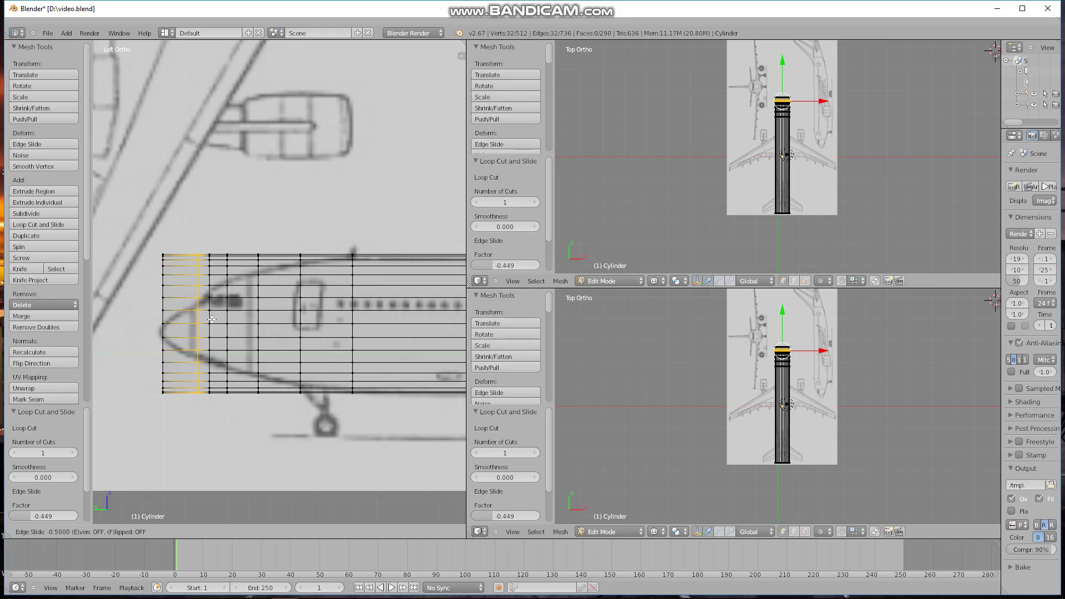
click(212, 319)
key(ctrl+r)
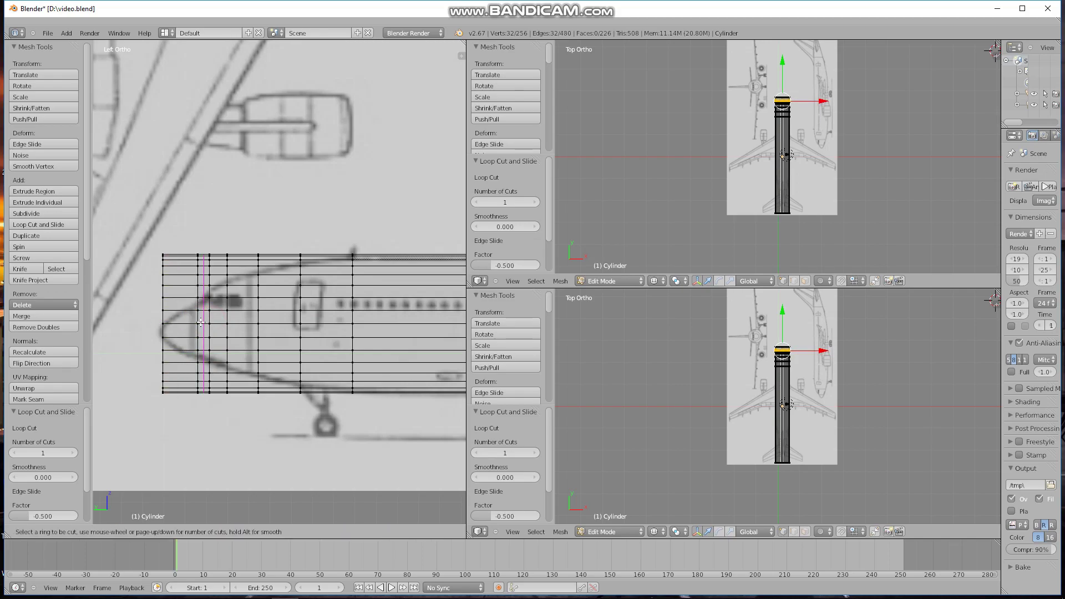
click(189, 324)
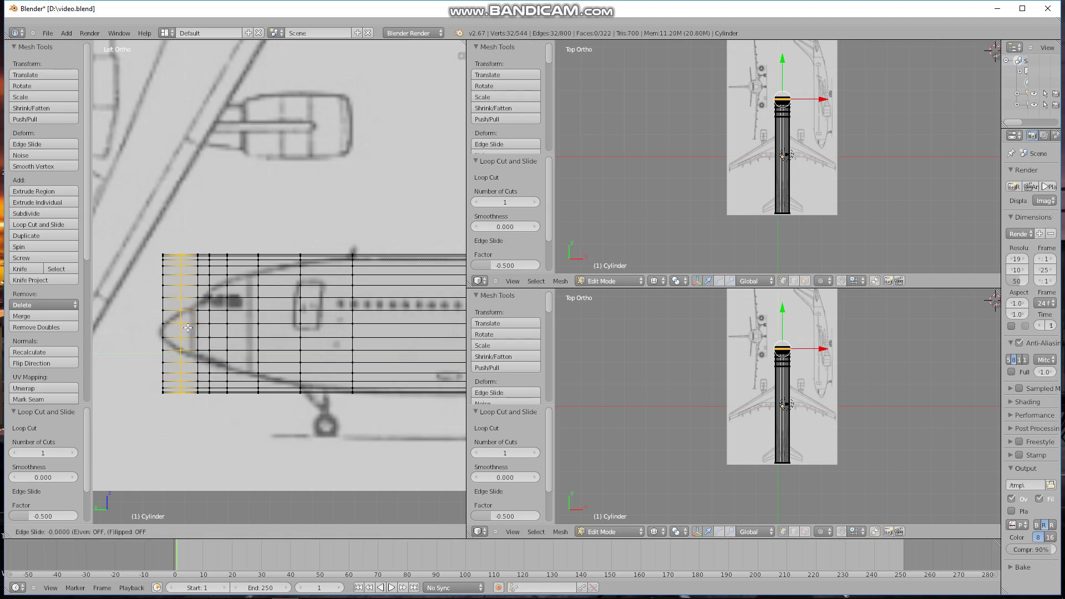
click(188, 328)
Step: Scale the ring beside the front door inward to 0.911
key(a)
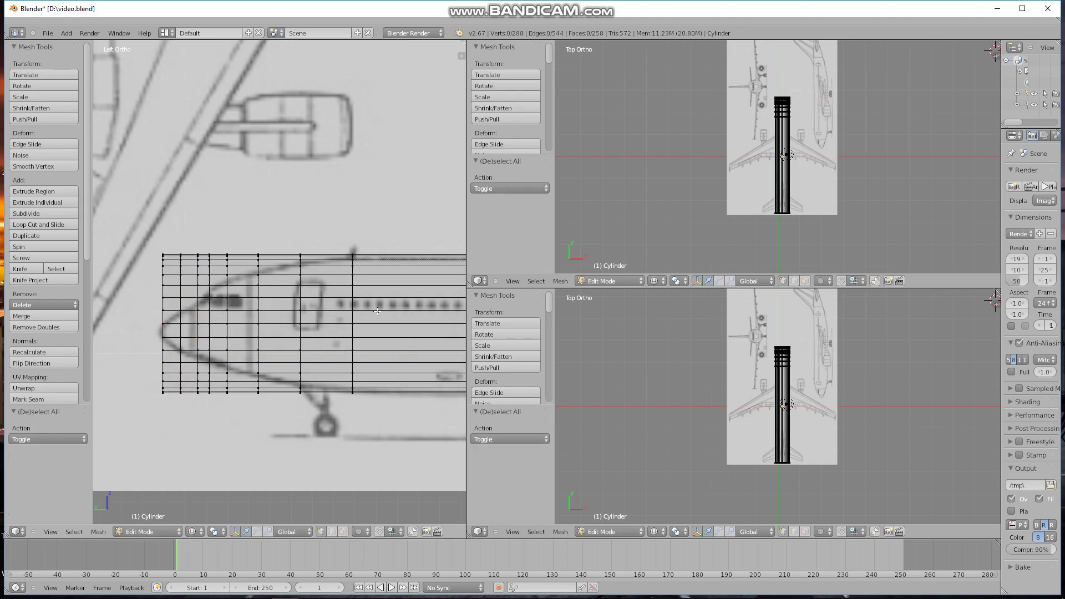
scroll(351, 319, up, 2)
shift+middle_drag(351, 319, 357, 300)
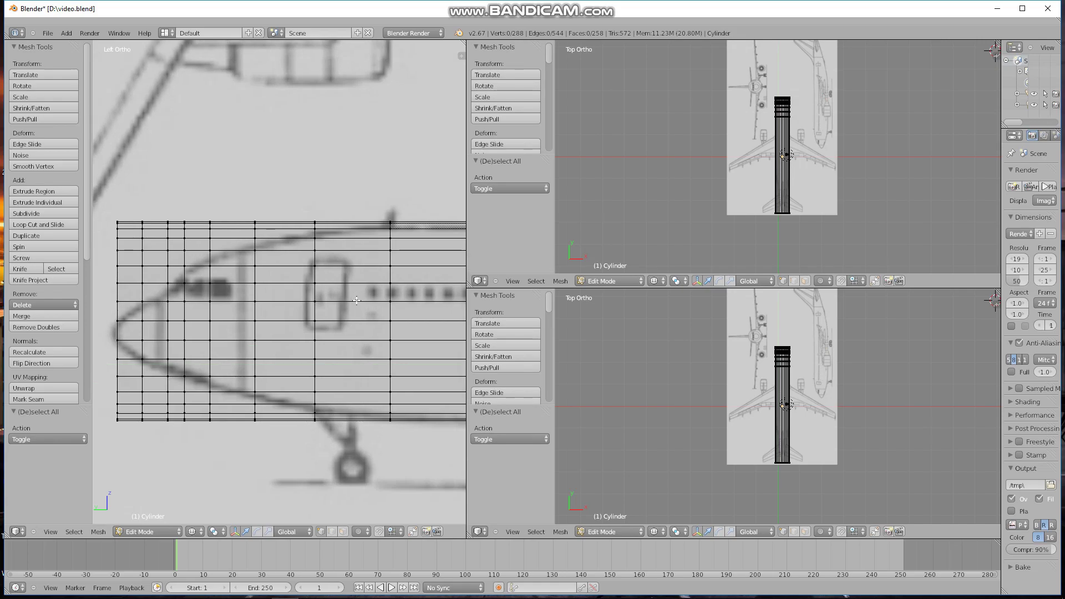
scroll(869, 97, up, 5)
mouse_move(868, 98)
shift+middle_down()
mouse_move(775, 207)
mouse_move(811, 118)
shift+middle_up()
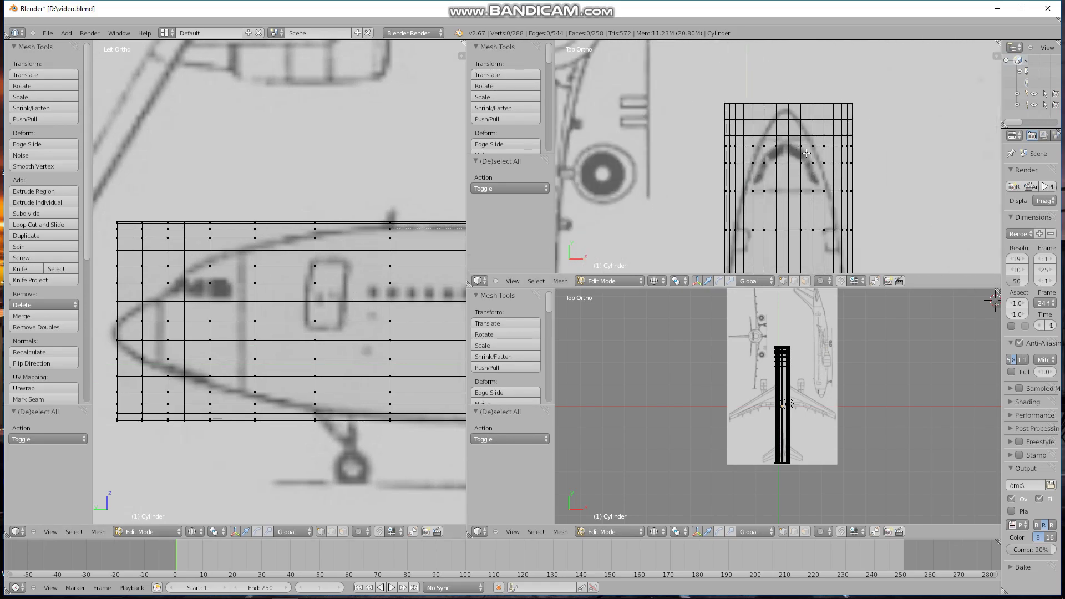
scroll(810, 118, up, 1)
shift+scroll(811, 118, down, 2)
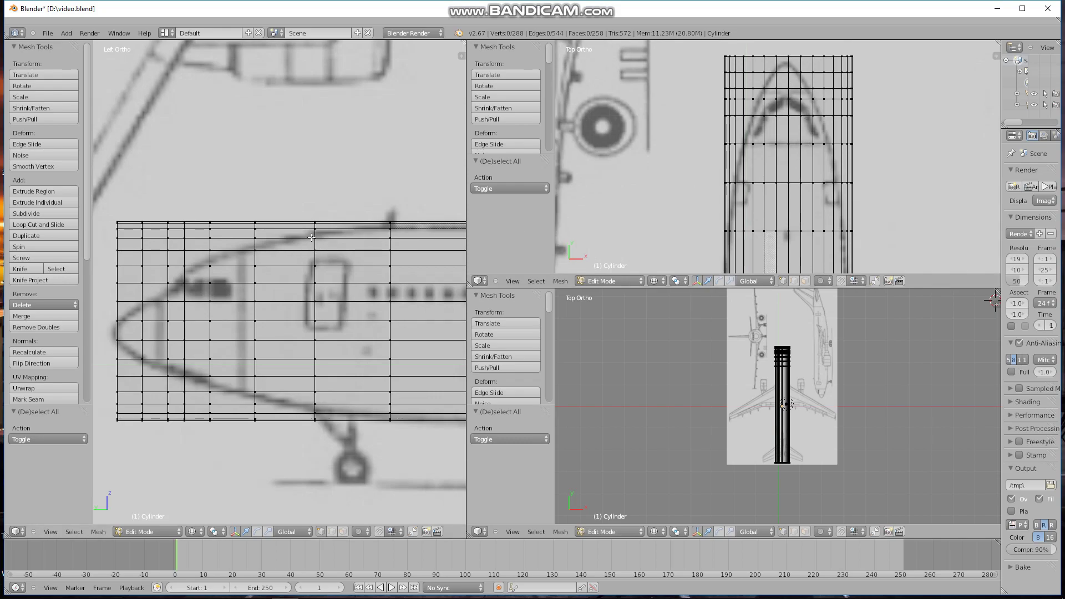
alt+right_click(315, 355)
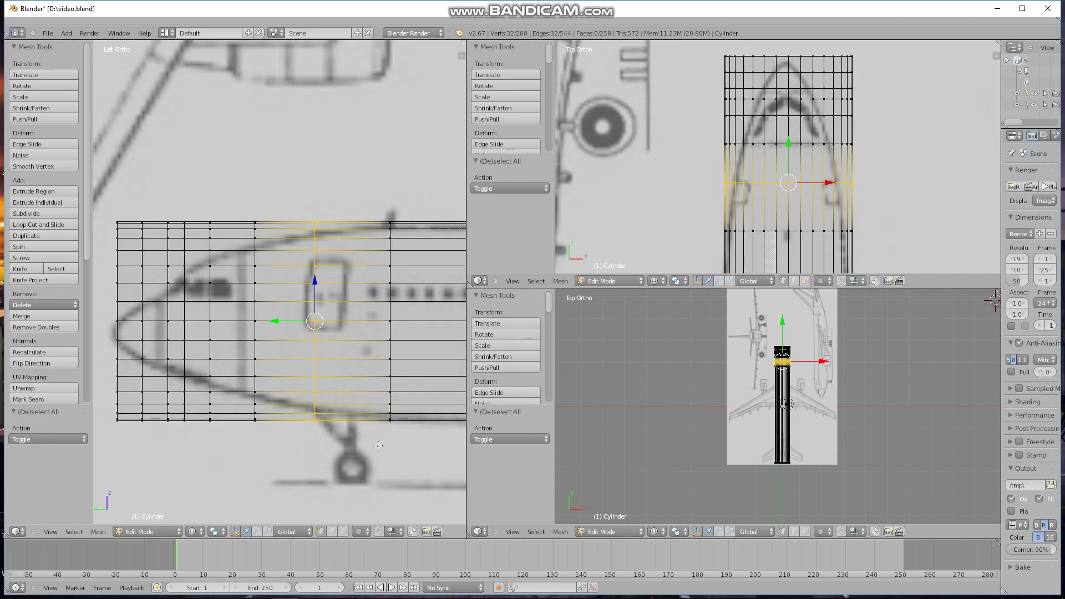
key(s)
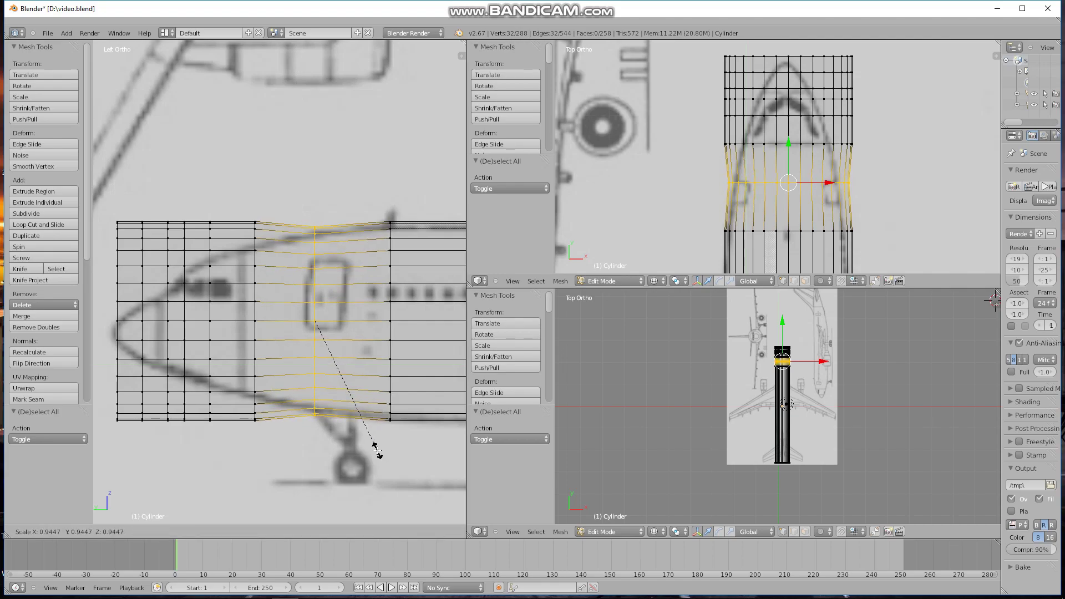
click(370, 444)
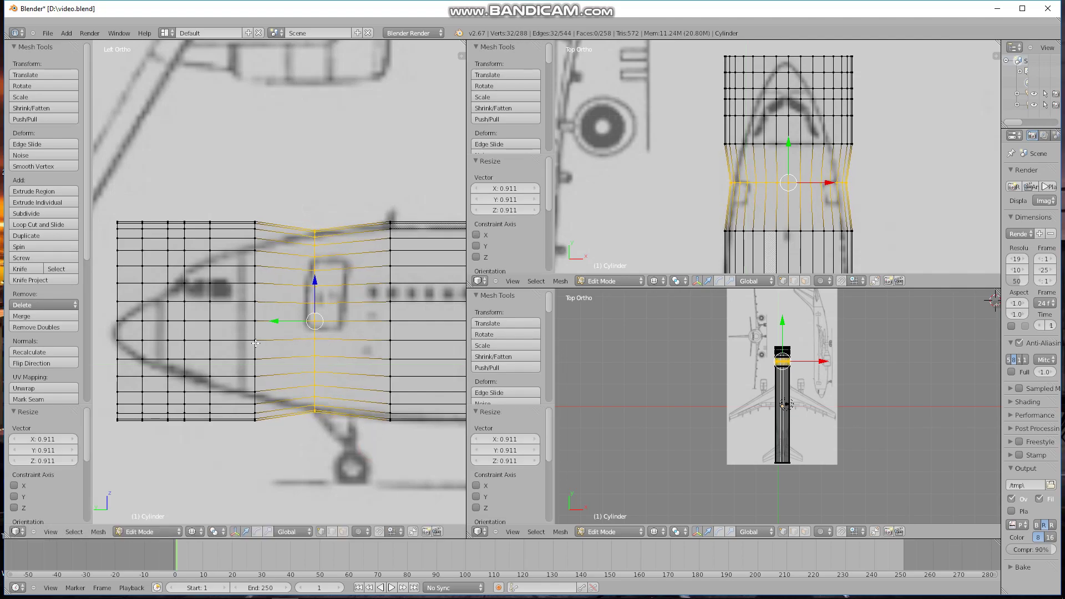
Step: Box-select the ring behind the cockpit and scale it down to 0.792
key(a)
key(b)
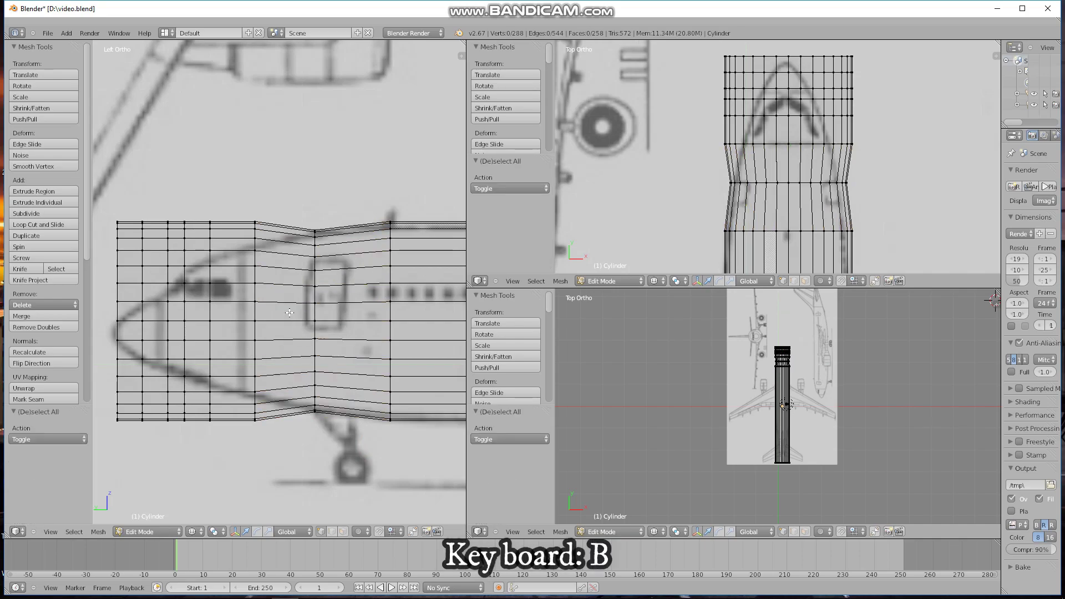
drag(265, 403, 274, 455)
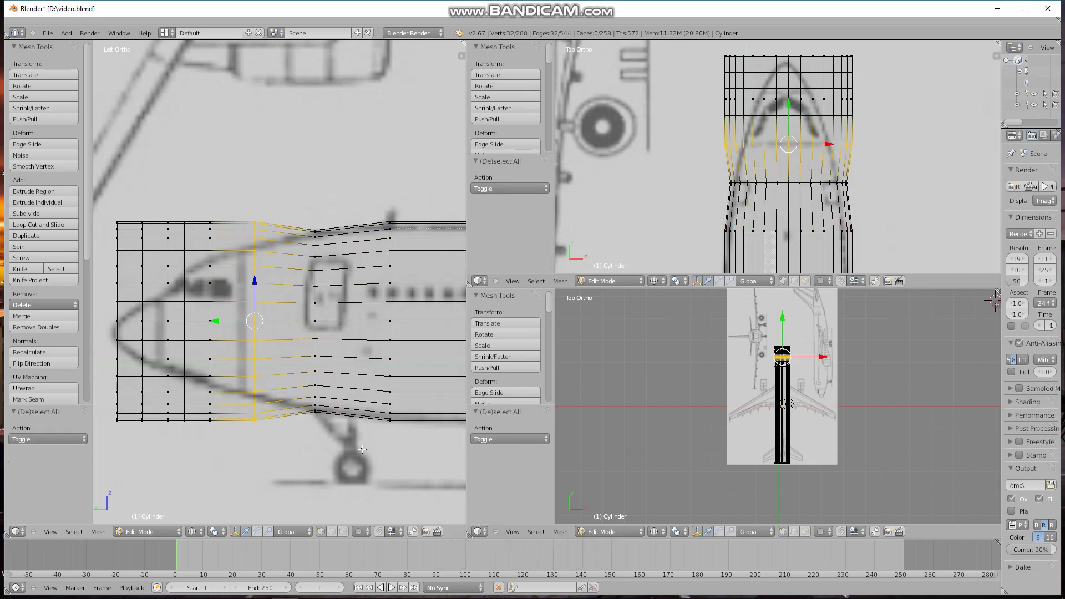
key(s)
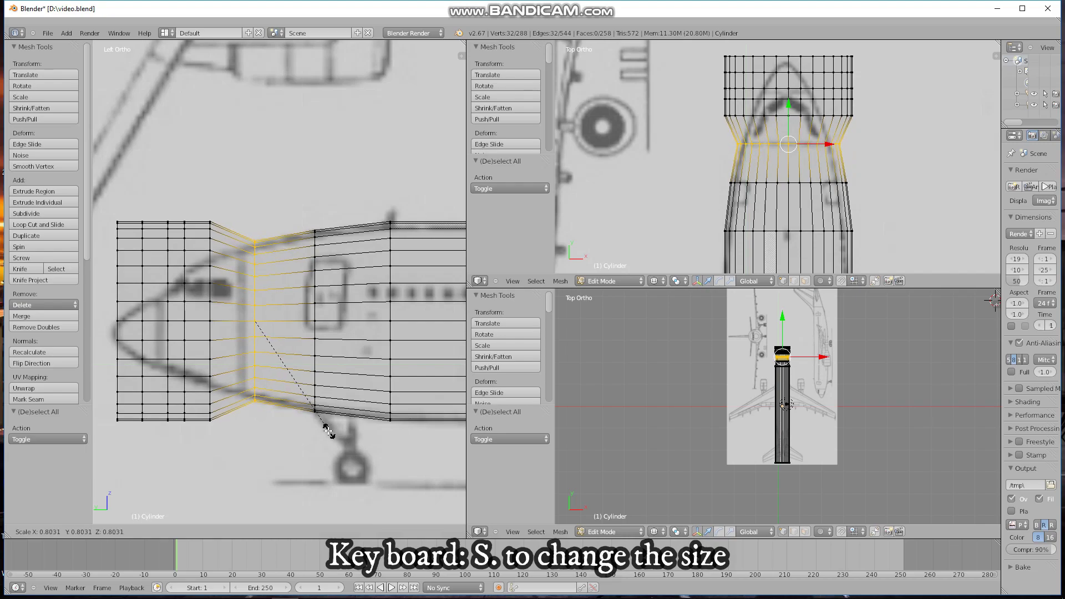
click(327, 430)
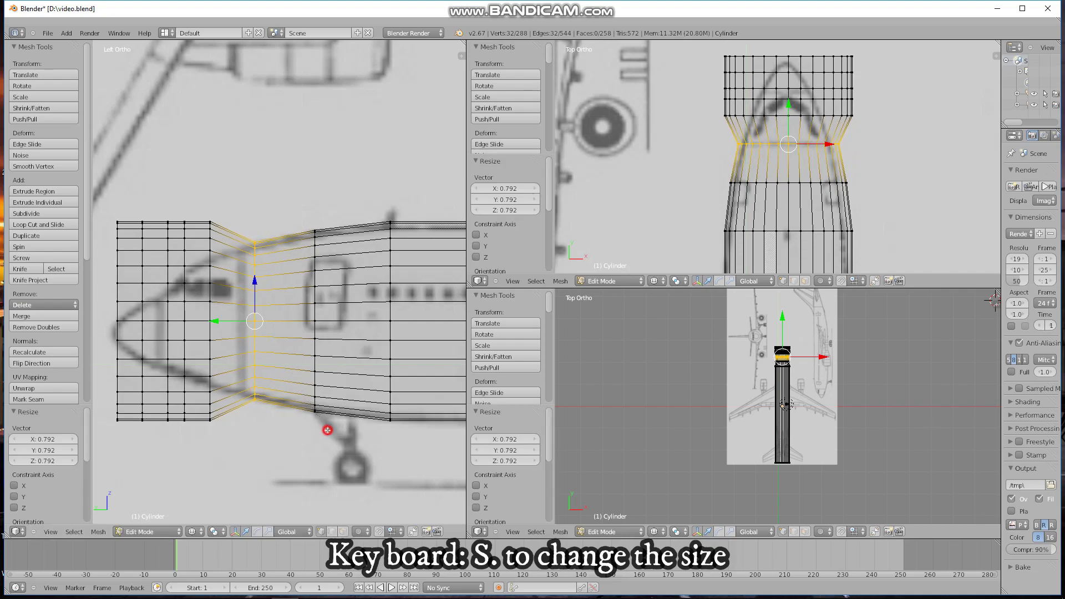
Step: Scale the next ring toward the nose down to 0.655
key(a)
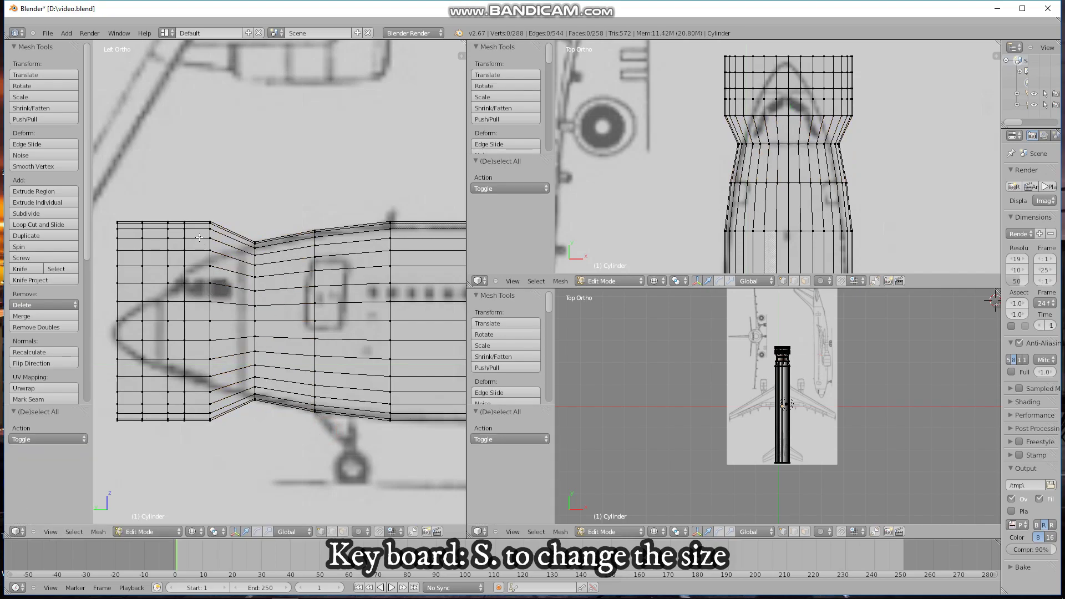
alt+right_click(209, 225)
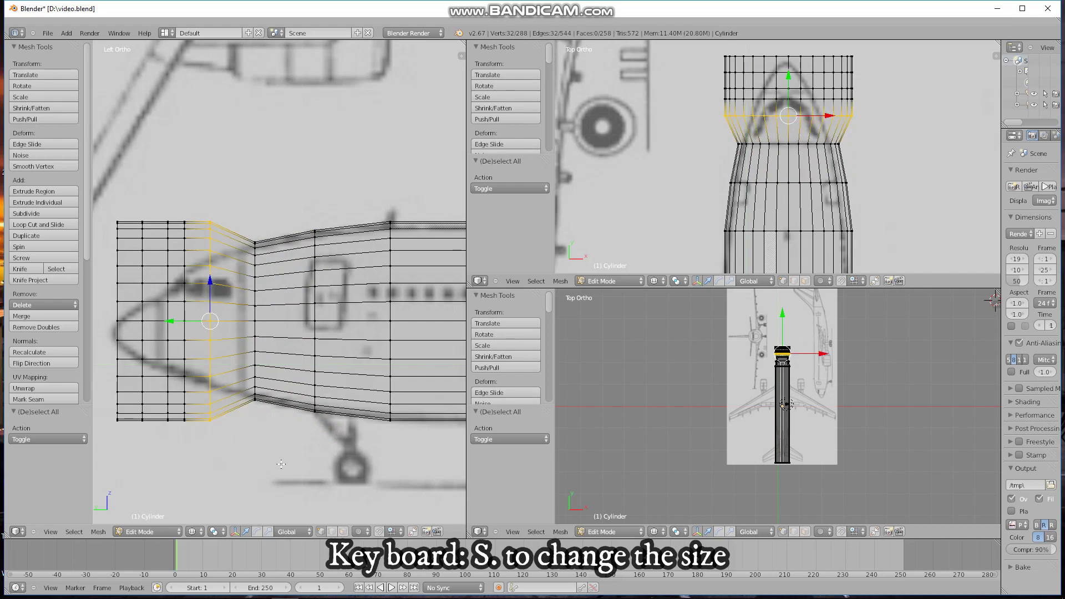
key(s)
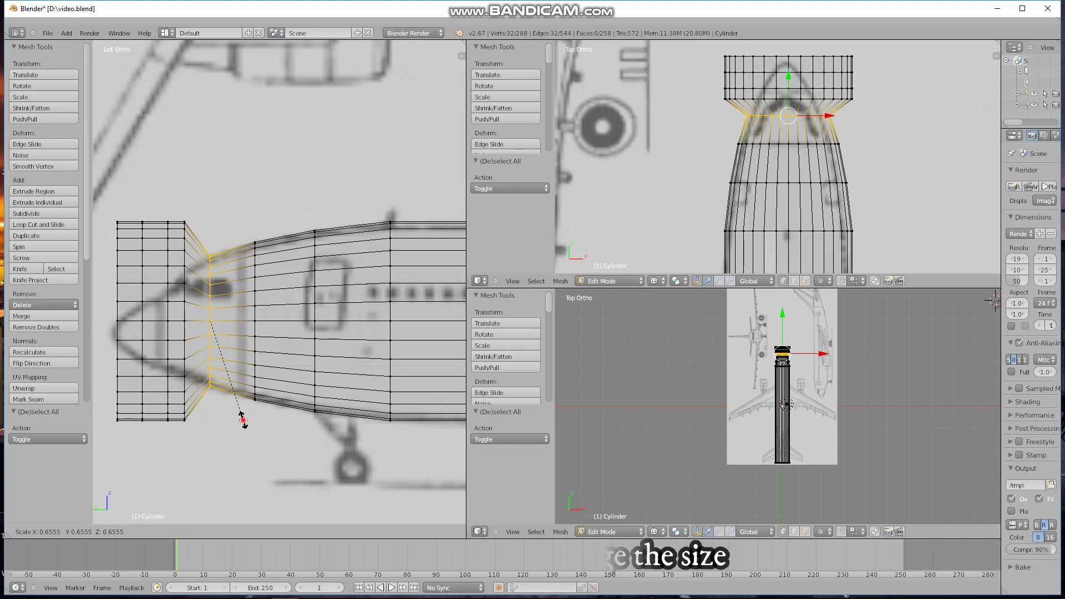
click(242, 421)
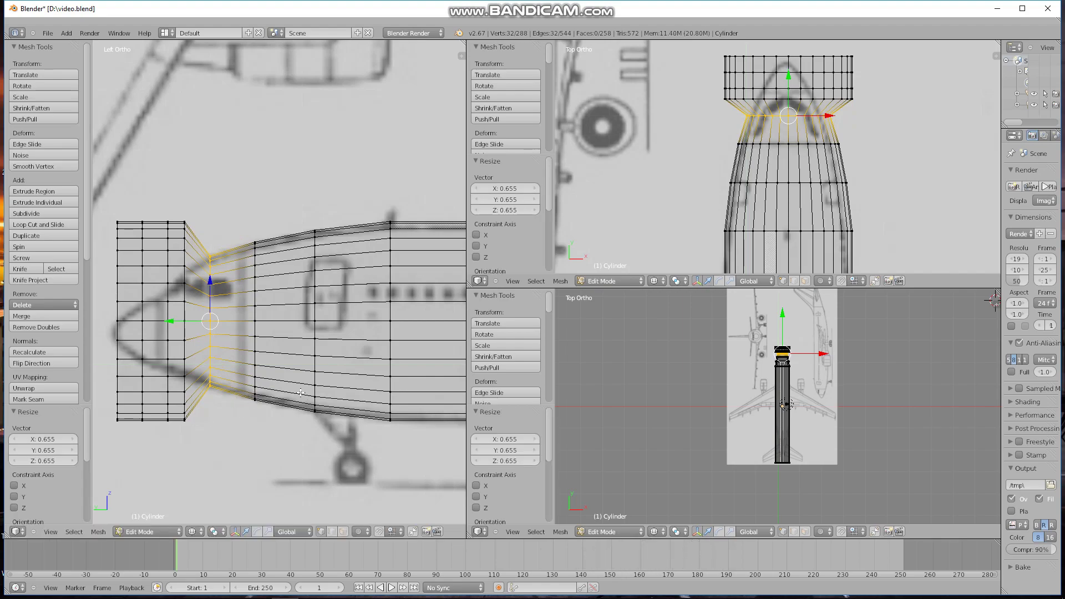
shift+middle_drag(260, 392, 357, 379)
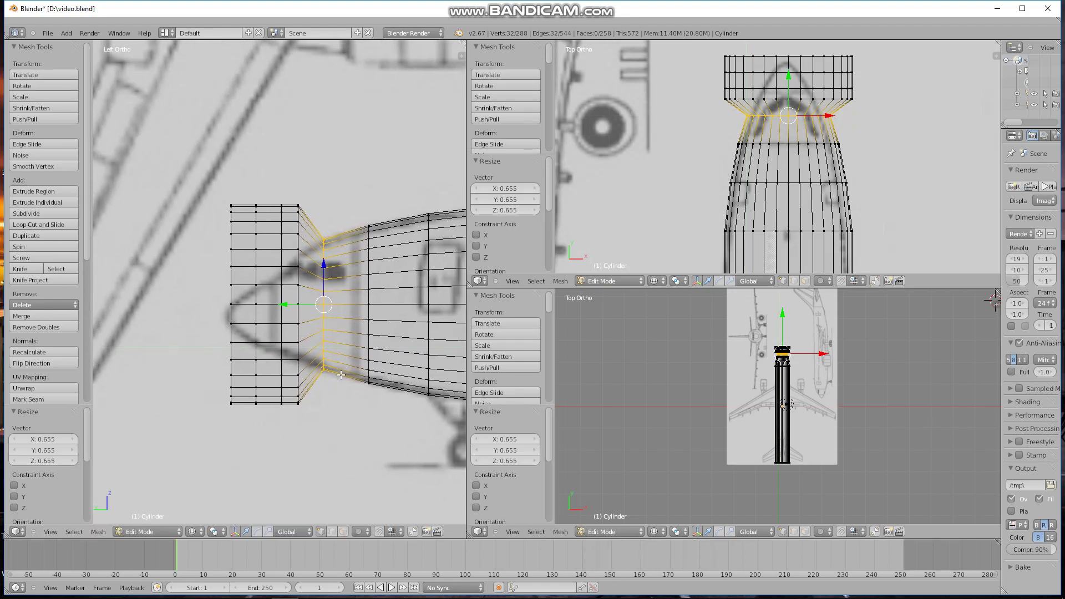
Step: Scale the next nose ring to 0.531, lower it along Z, then enlarge it slightly
key(a)
drag(289, 195, 306, 411)
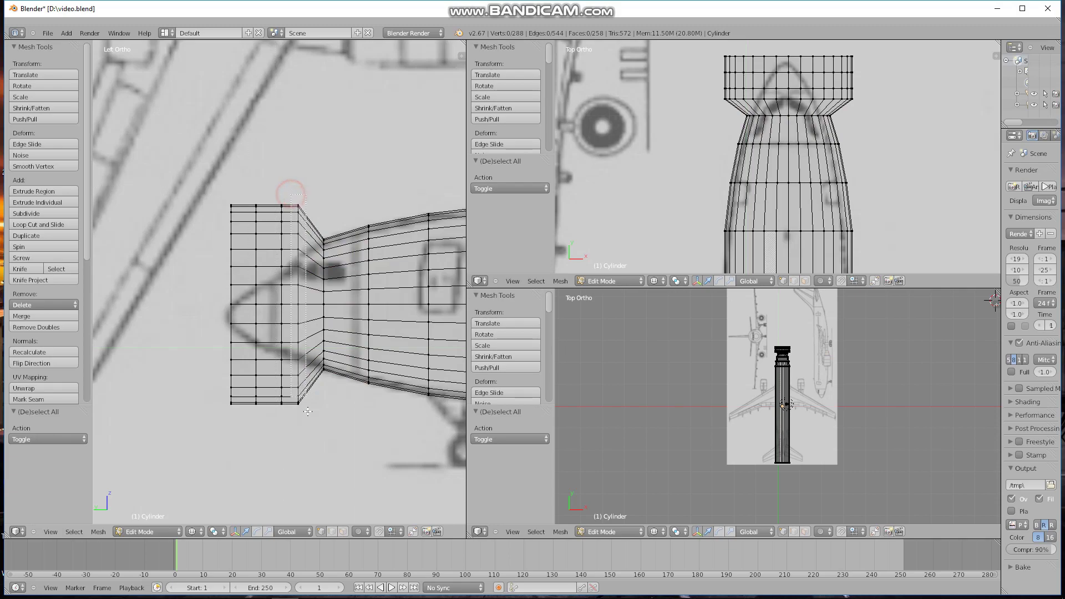
key(s)
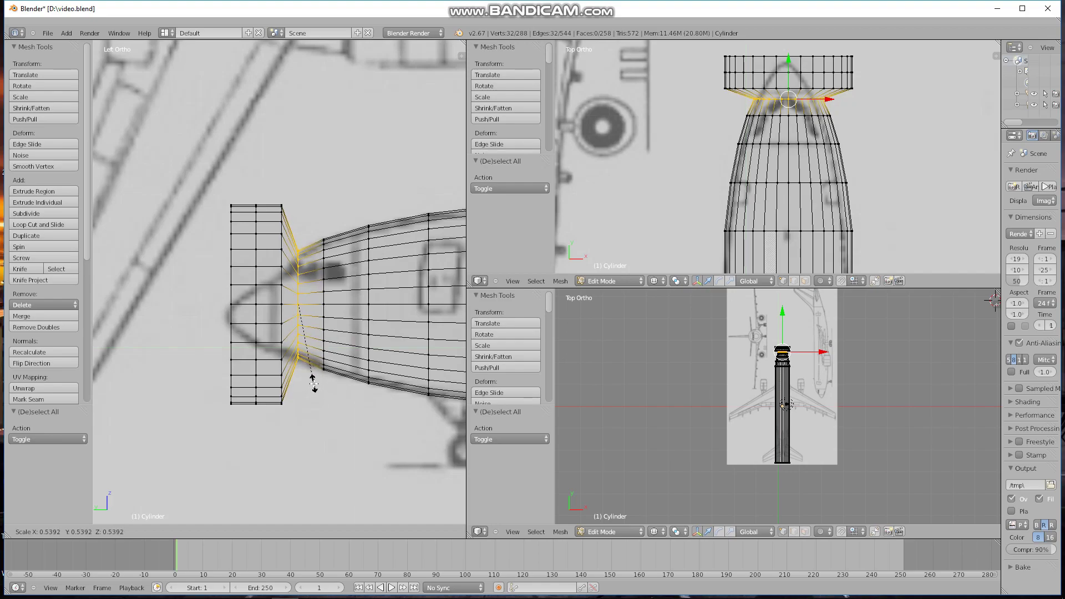
click(314, 382)
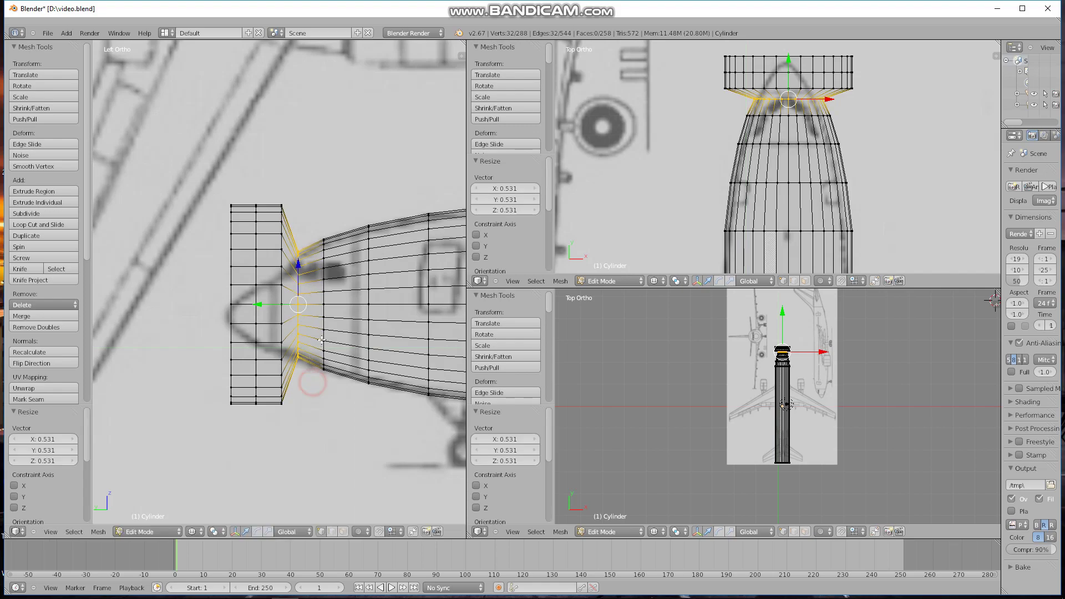
scroll(320, 332, up, 3)
key(g)
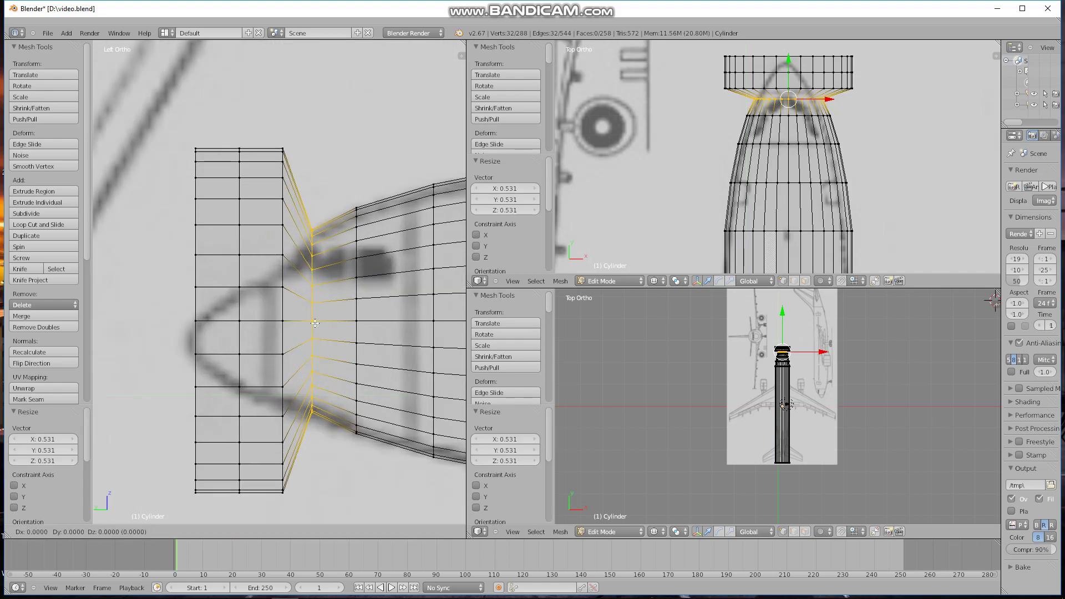
key(z)
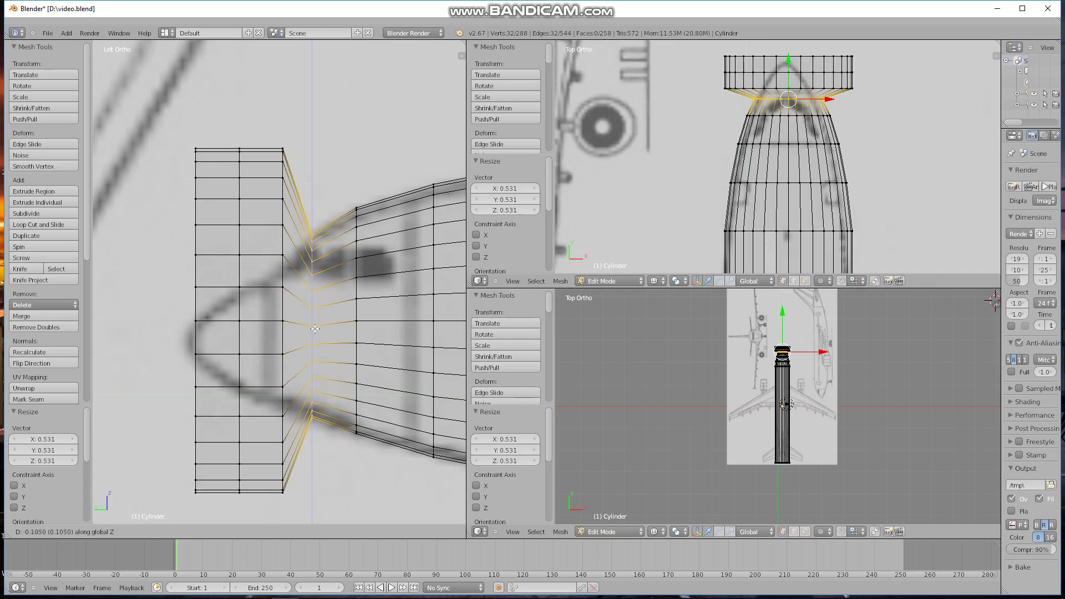
click(314, 327)
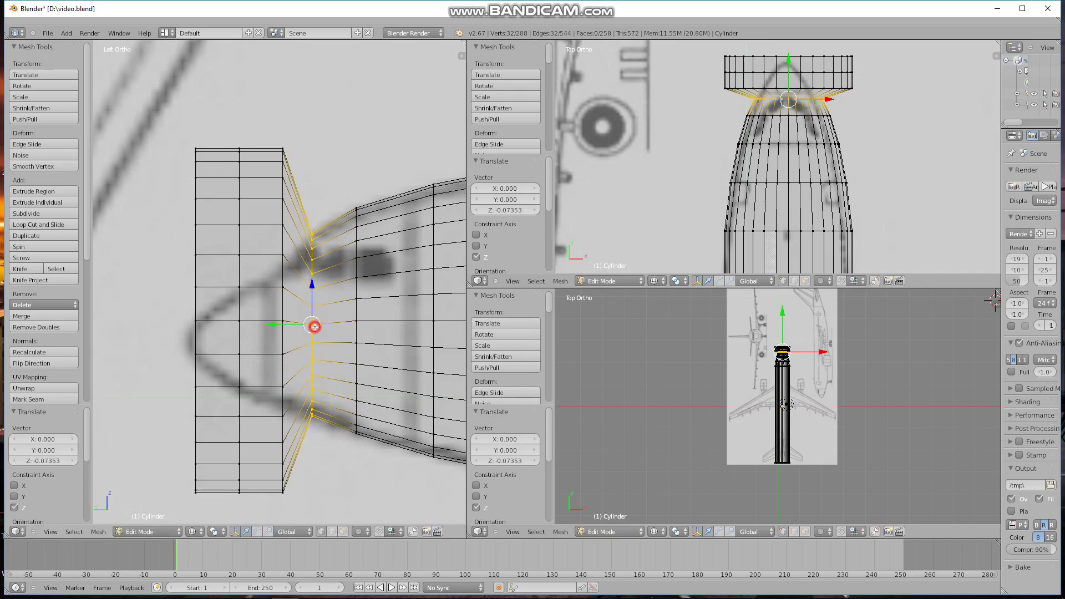
key(s)
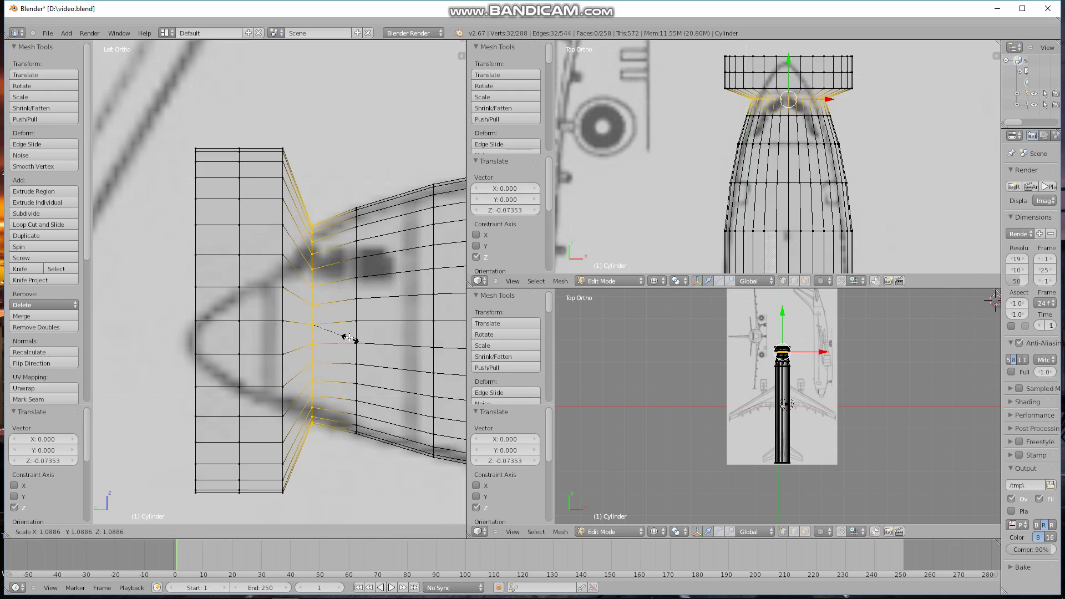
click(346, 337)
scroll(417, 362, down, 1)
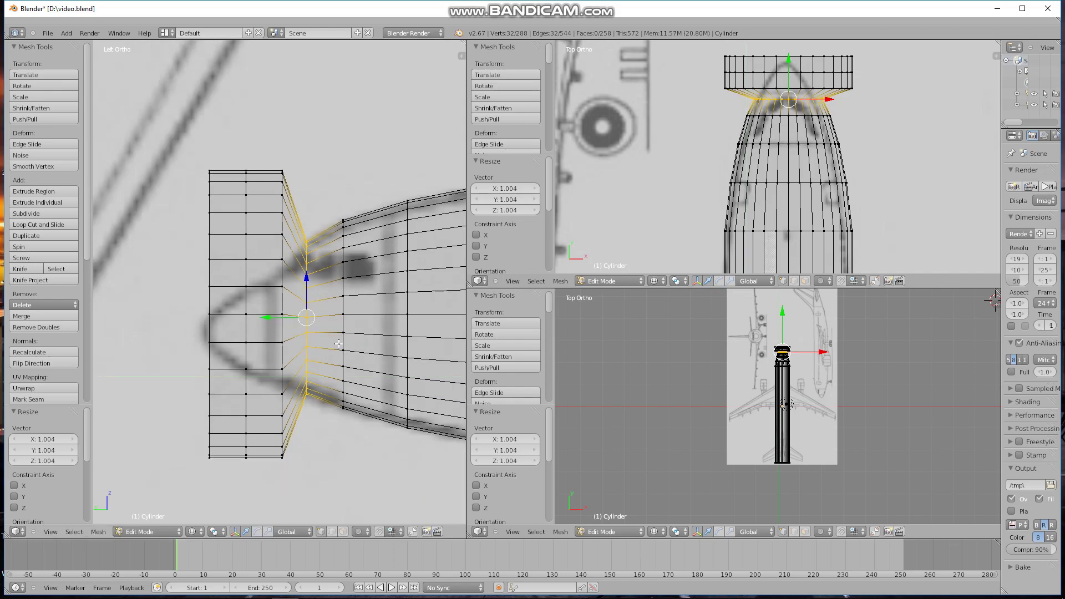
Step: Scale the following nose ring to 0.412 and lower it 0.305 along Z
key(a)
drag(268, 162, 293, 463)
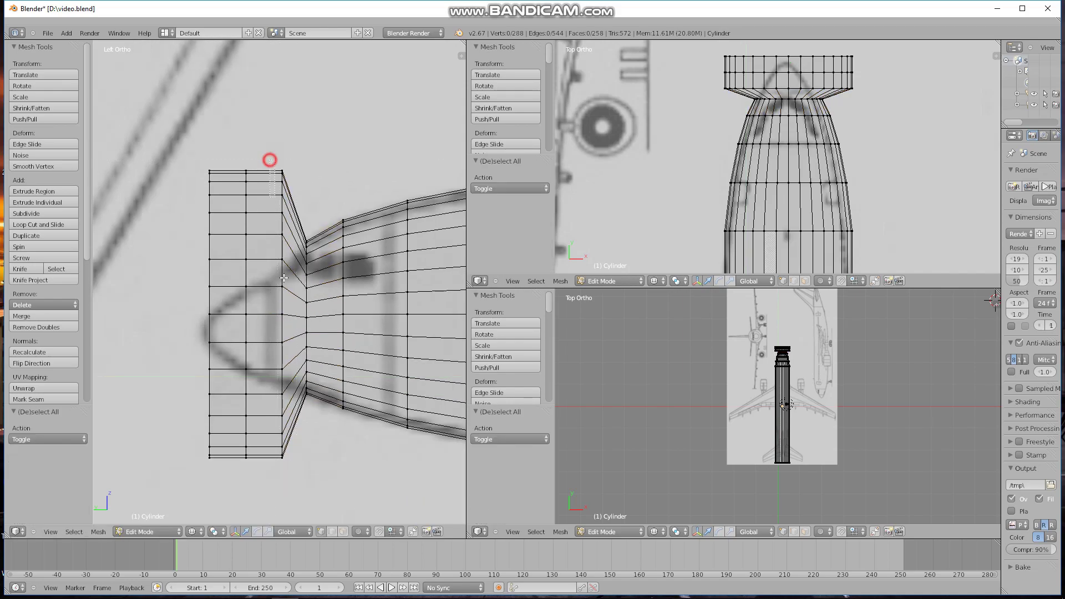
key(s)
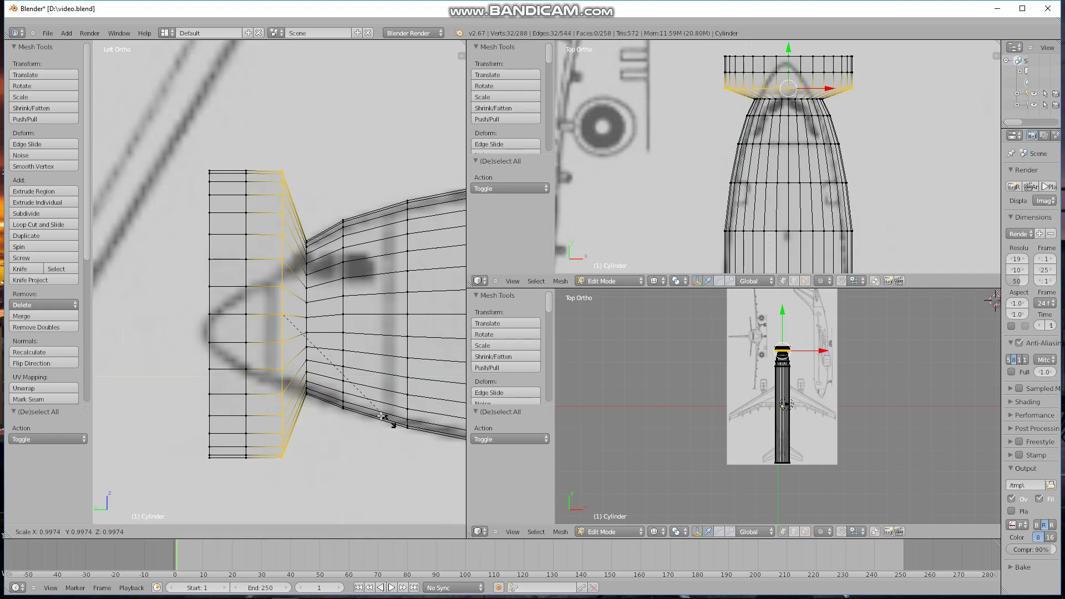
click(302, 374)
scroll(281, 288, up, 1)
key(g)
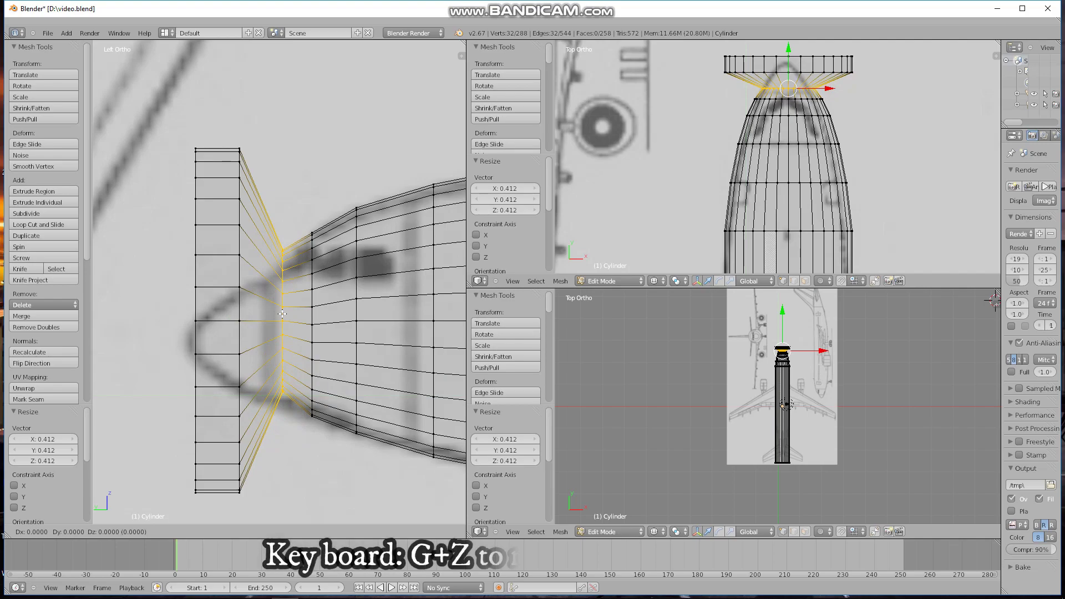
key(z)
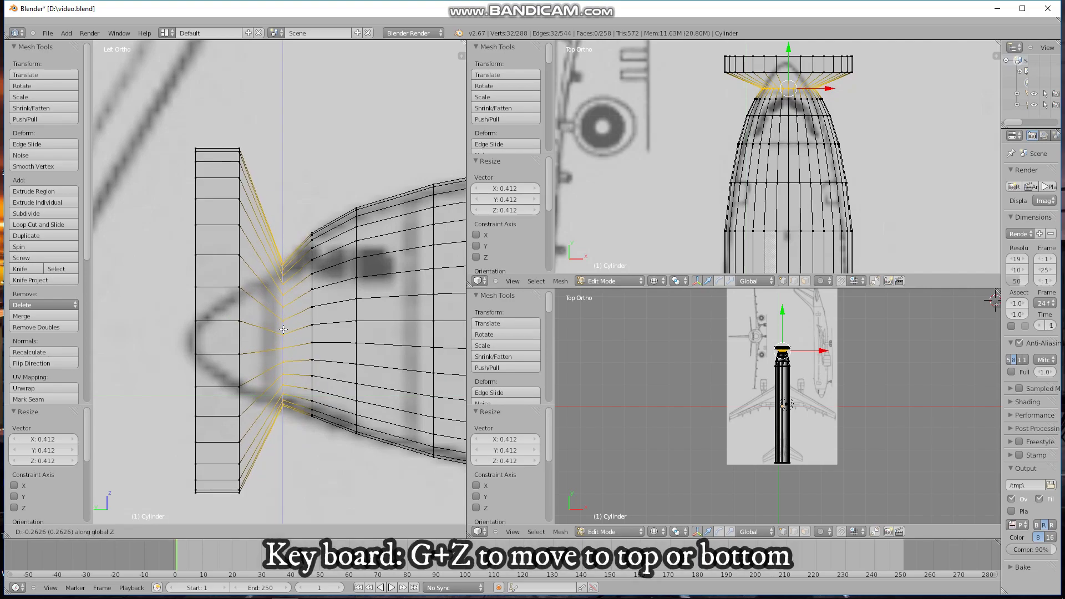
click(283, 330)
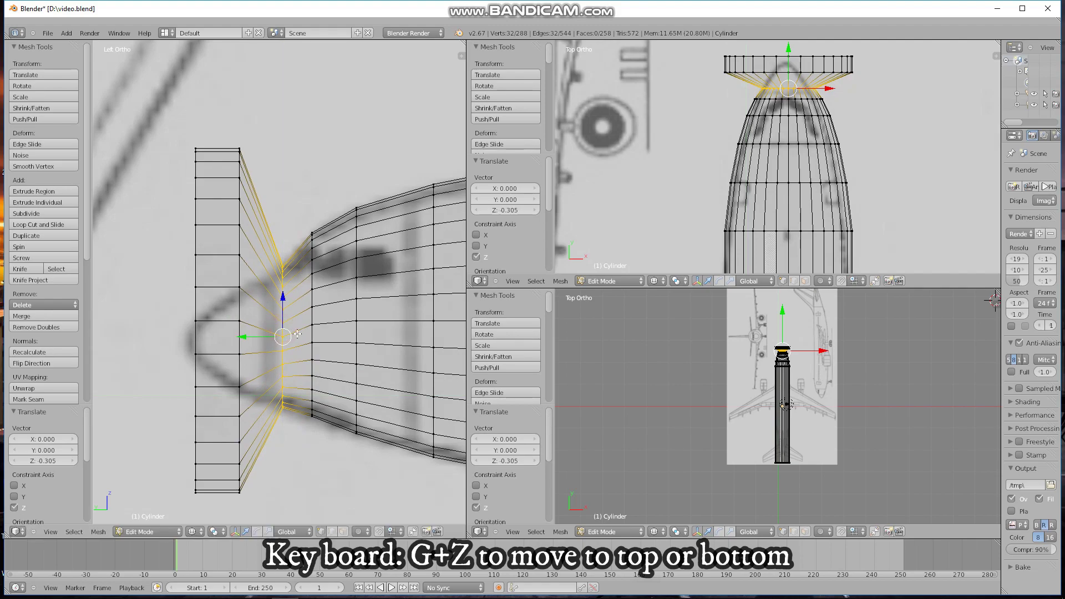
Step: Lower the adjacent ring behind the nose 0.063 along Z
key(a)
alt+right_click(304, 223)
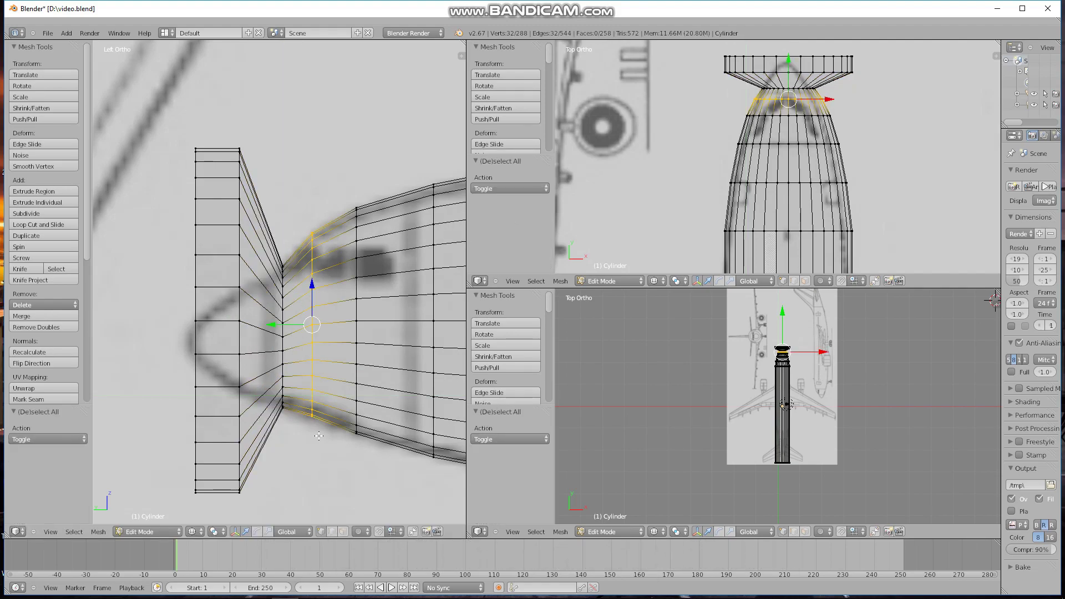
key(g)
key(z)
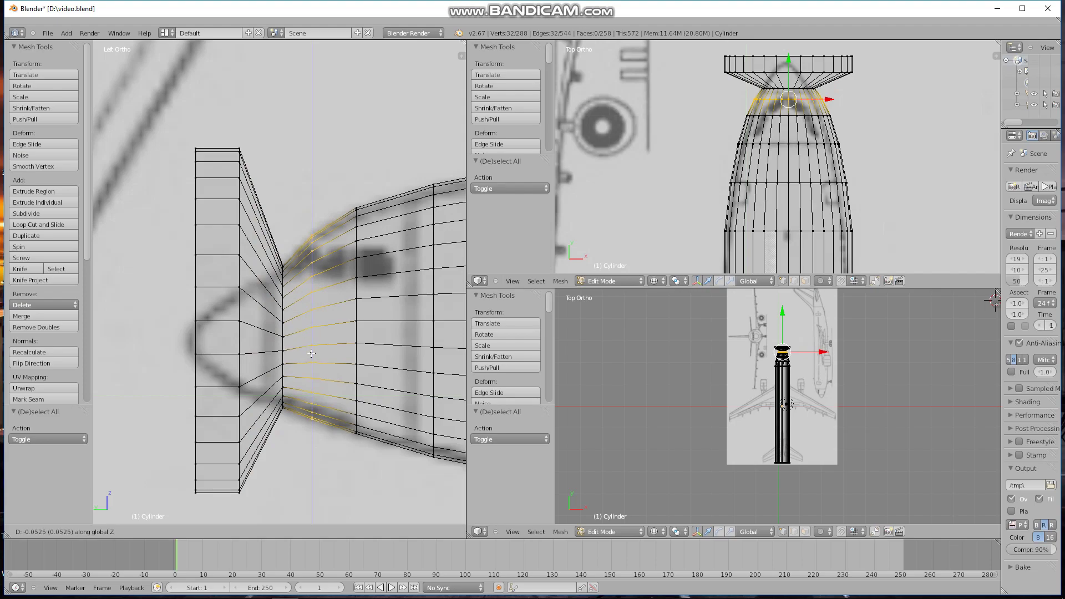
click(311, 353)
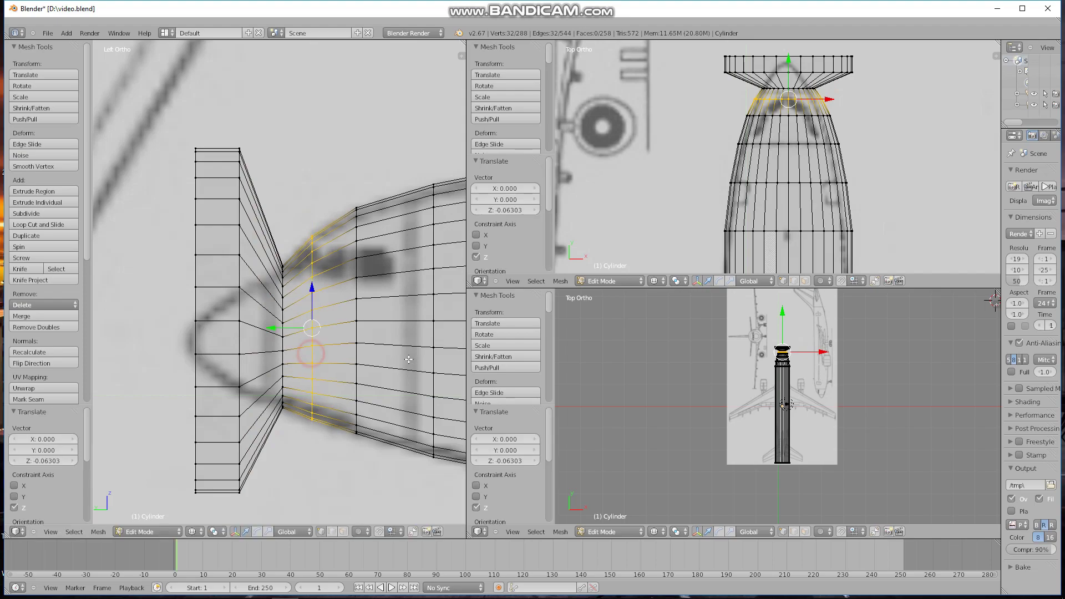
key(a)
scroll(406, 351, down, 2)
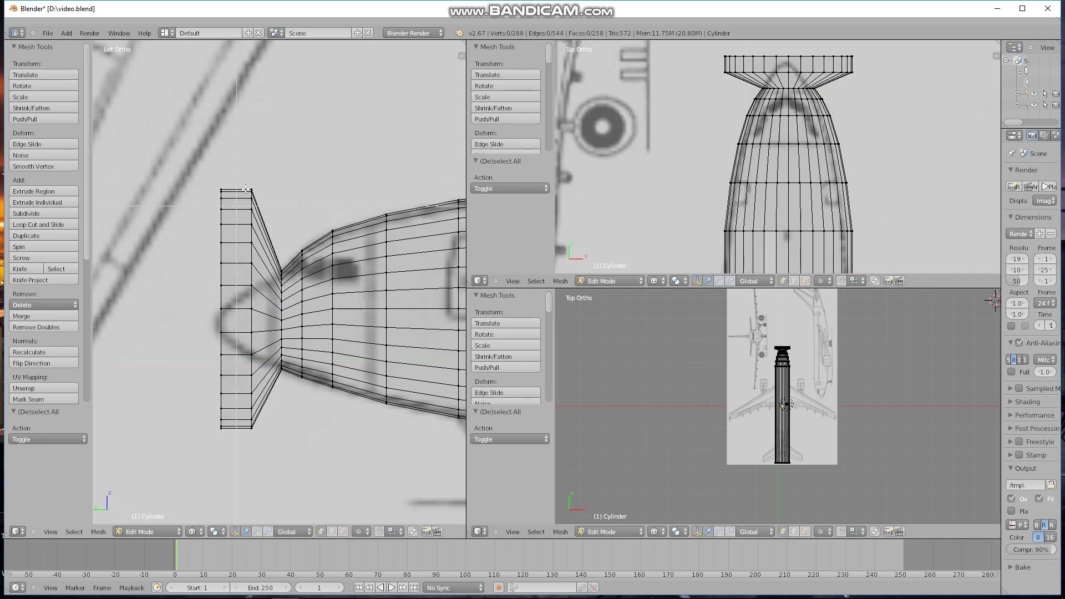
Step: Scale the frontmost ring to 0.234 and lower it along Z
drag(237, 178, 277, 437)
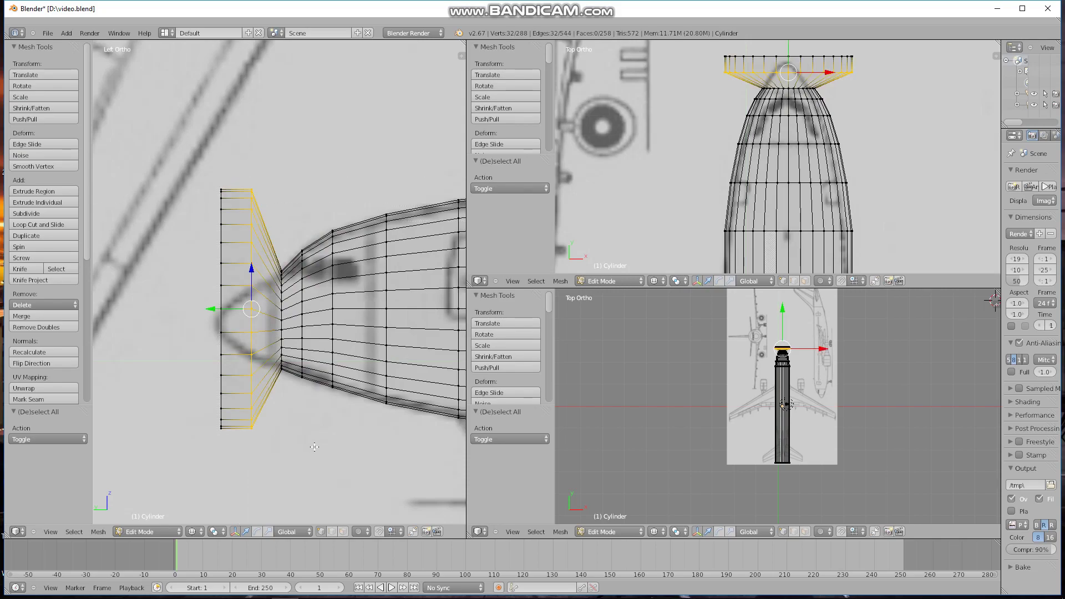
key(s)
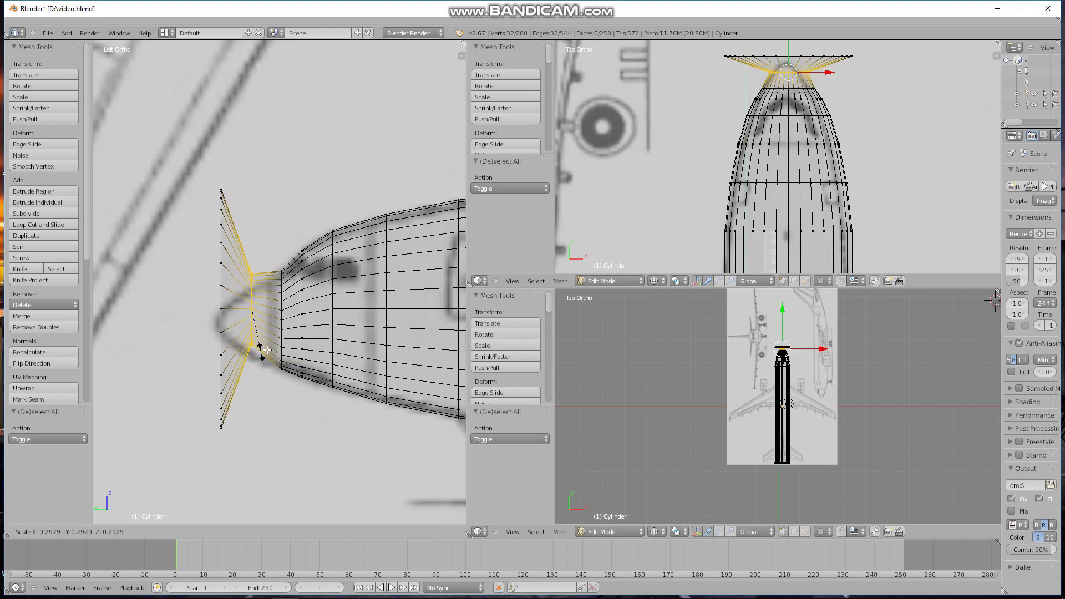
click(265, 333)
scroll(258, 298, up, 2)
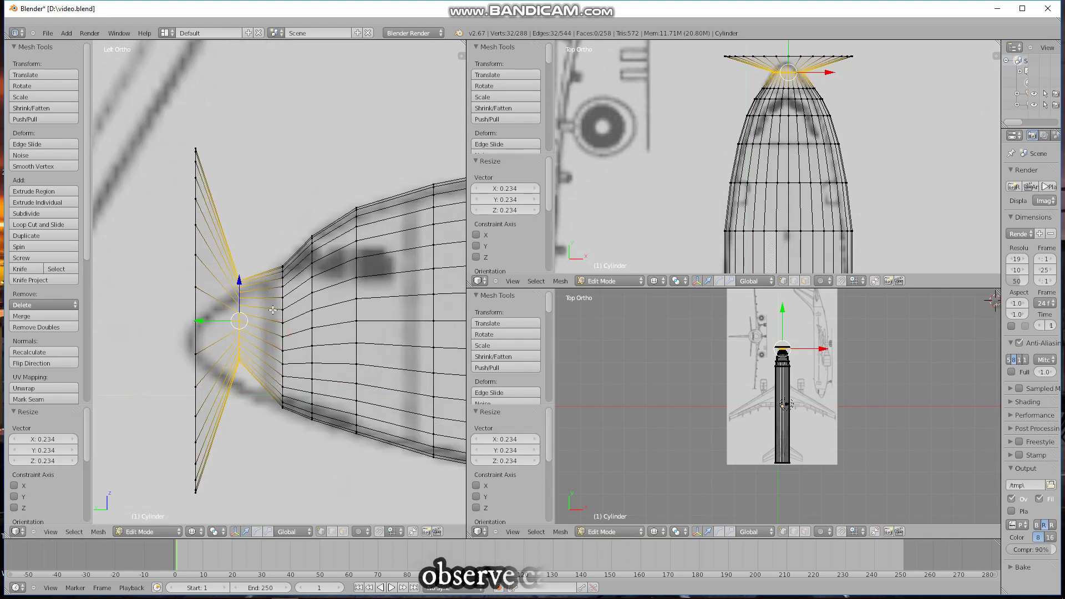
key(g)
key(z)
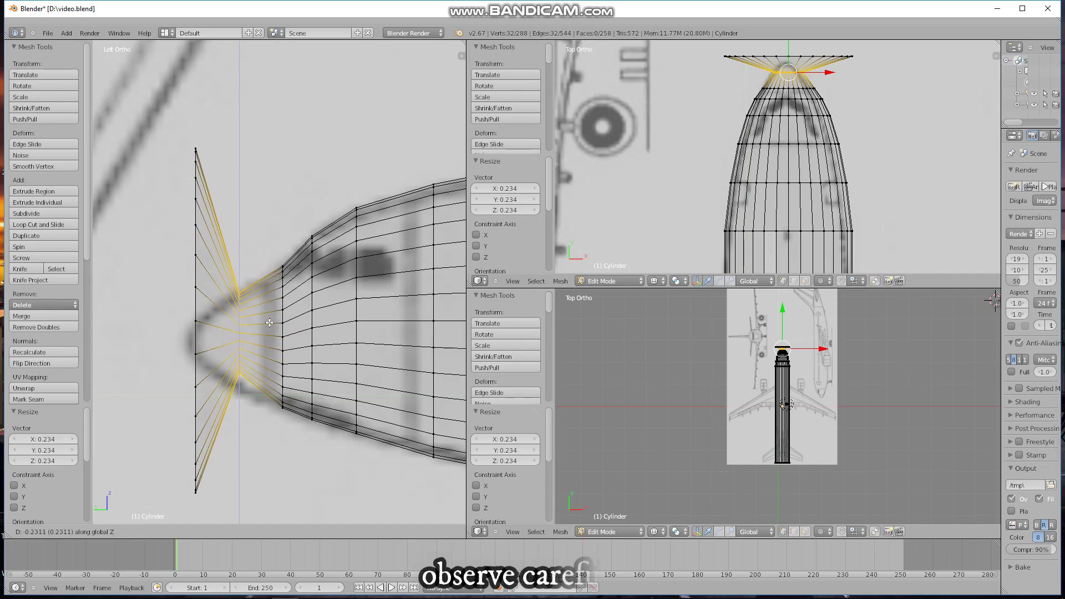
click(273, 326)
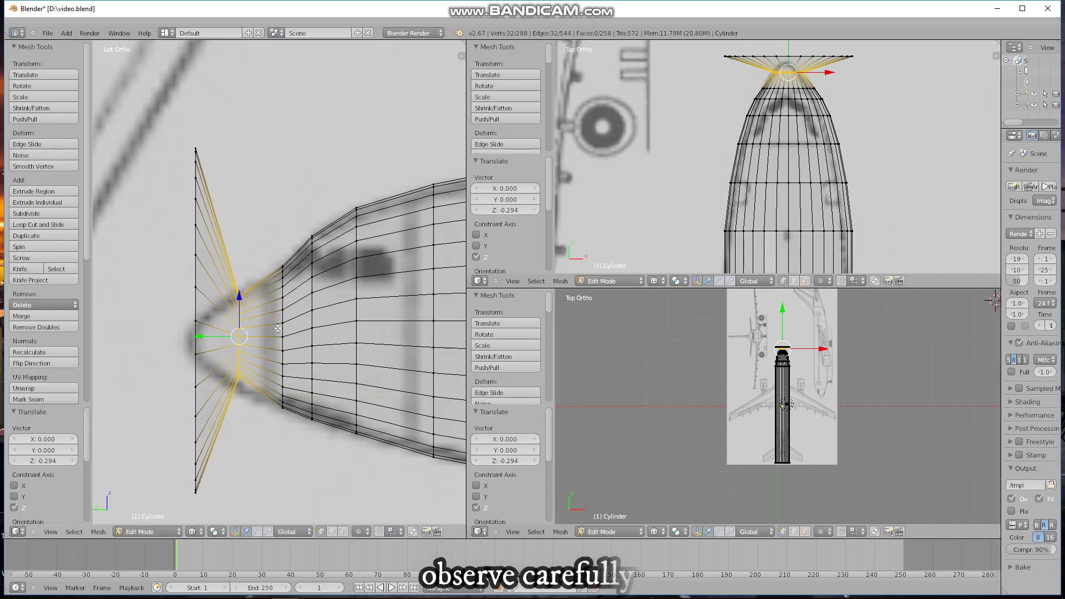
Step: Refine the front ring with enlargements of 1.225 and 1.034 and small Z lowerings
key(s)
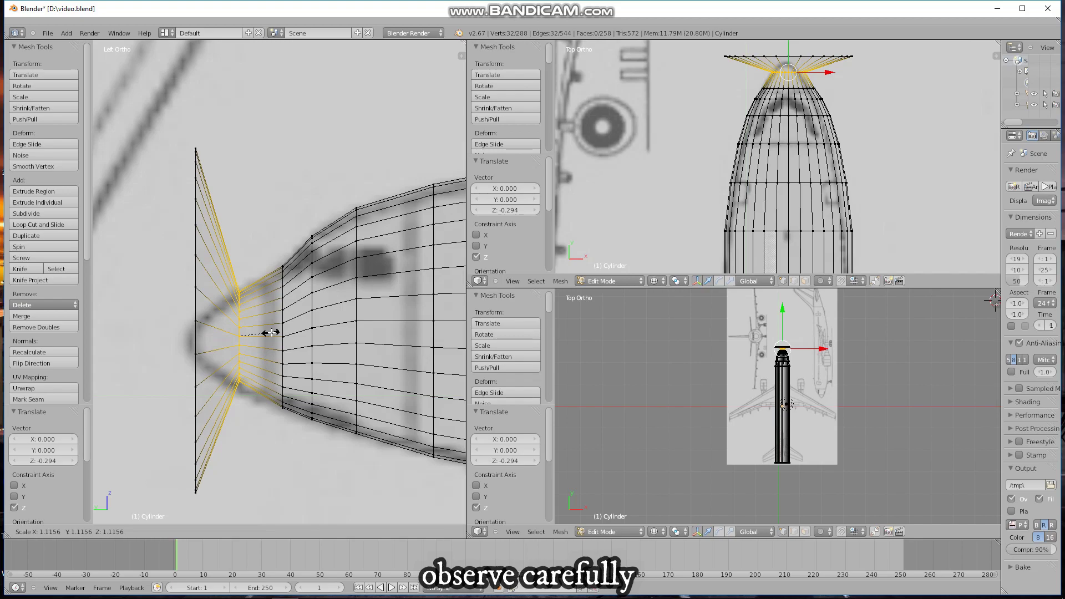
click(277, 333)
key(g)
key(z)
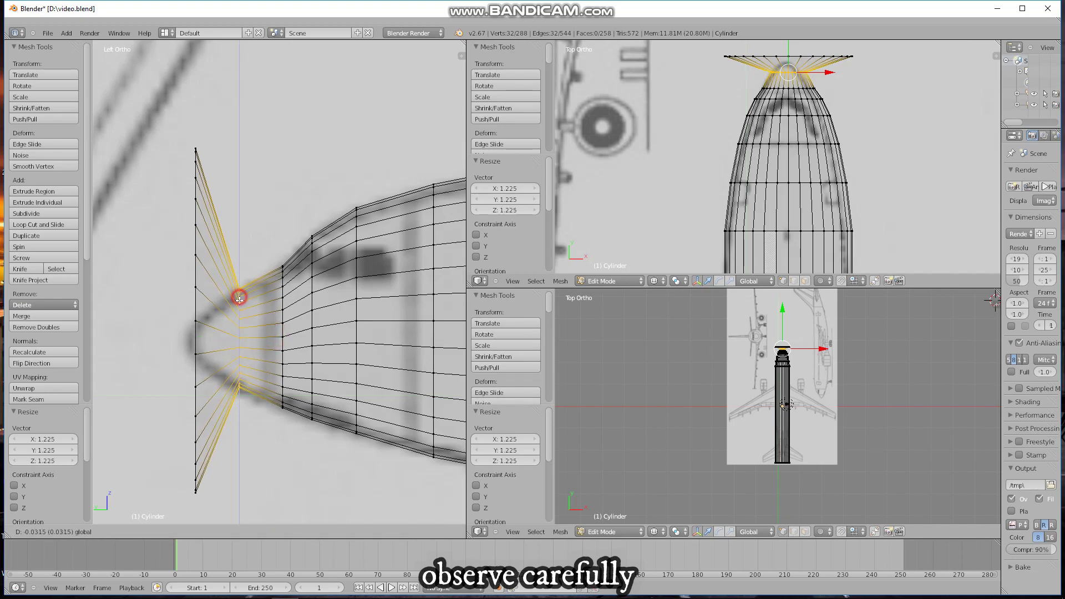
click(248, 302)
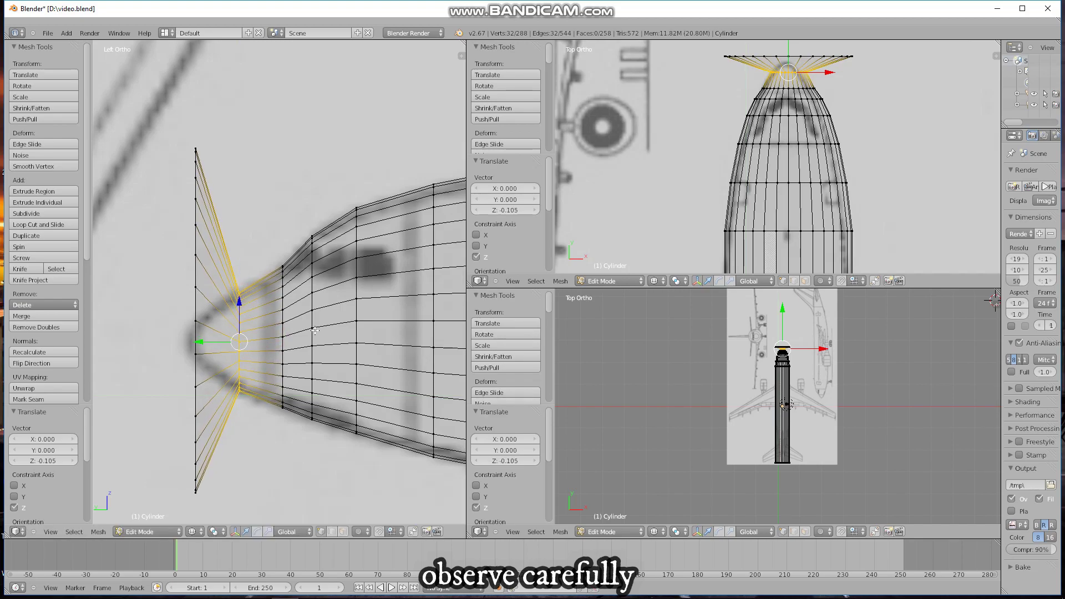
key(s)
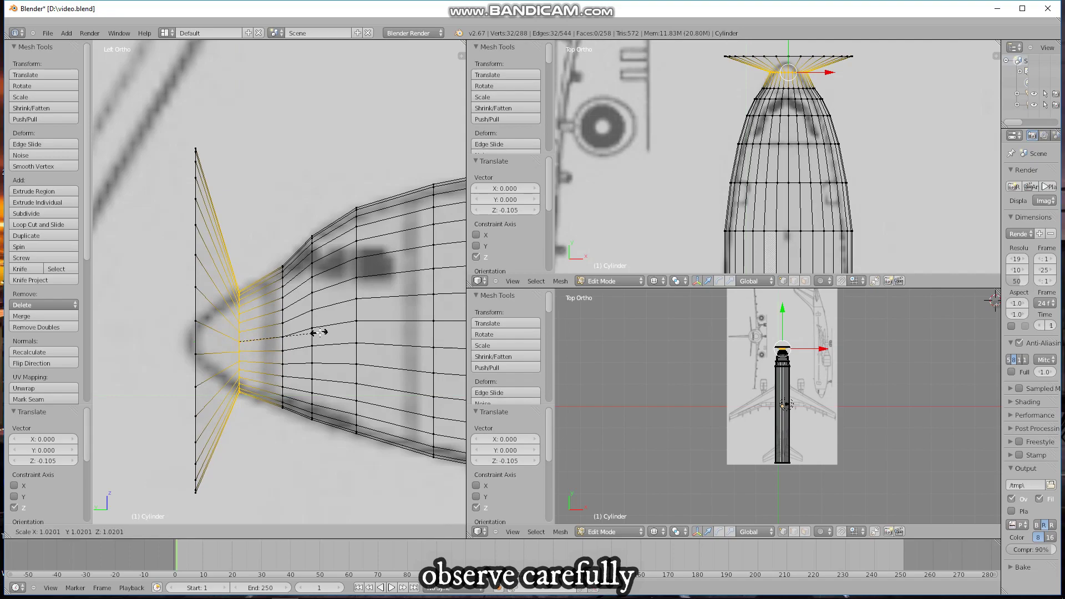
click(321, 333)
key(g)
key(z)
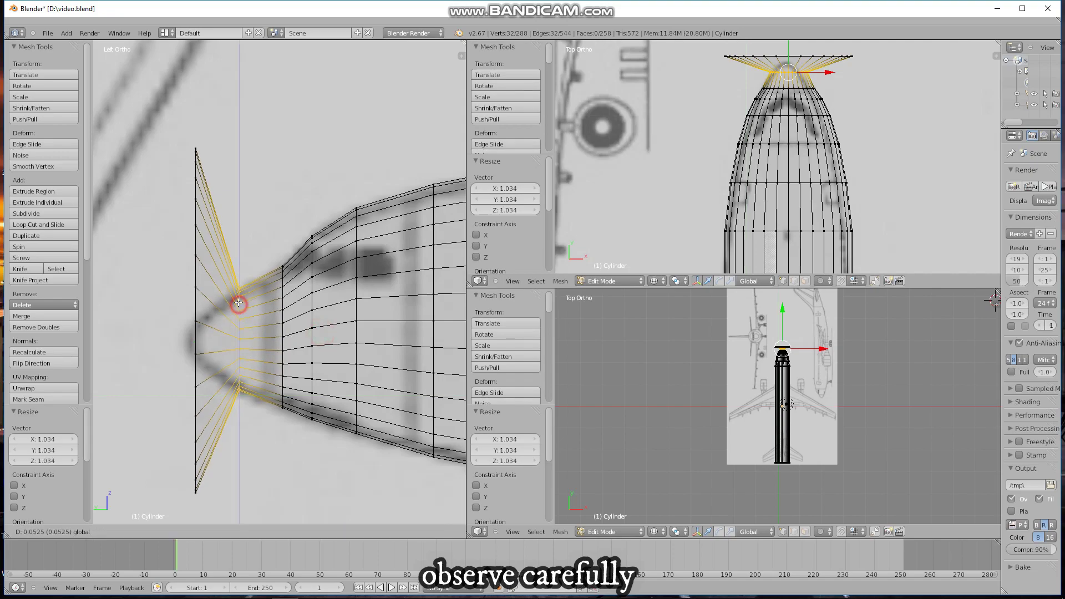
click(251, 317)
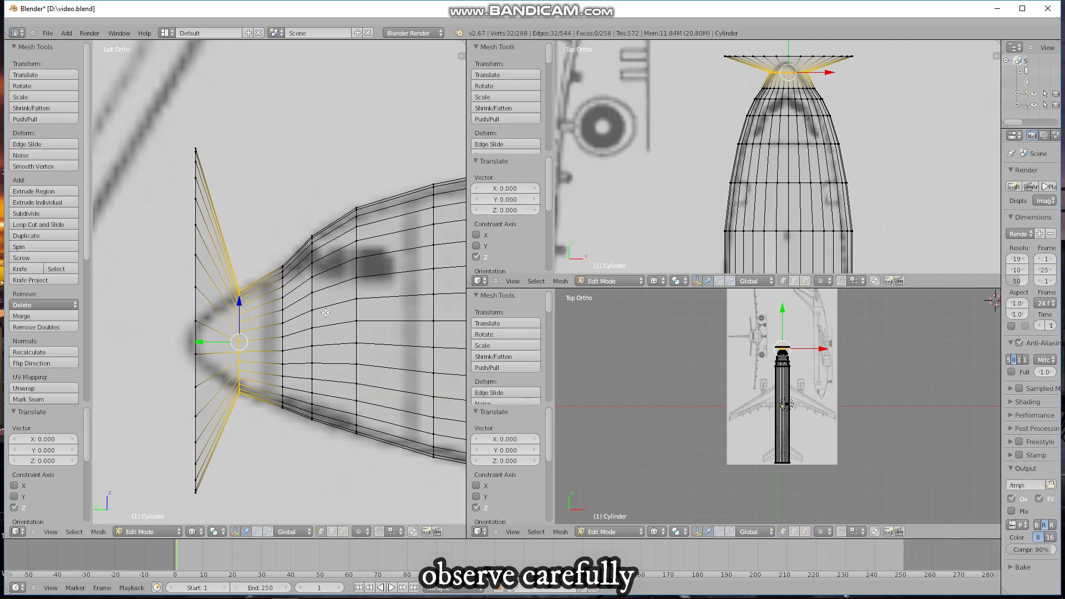
key(a)
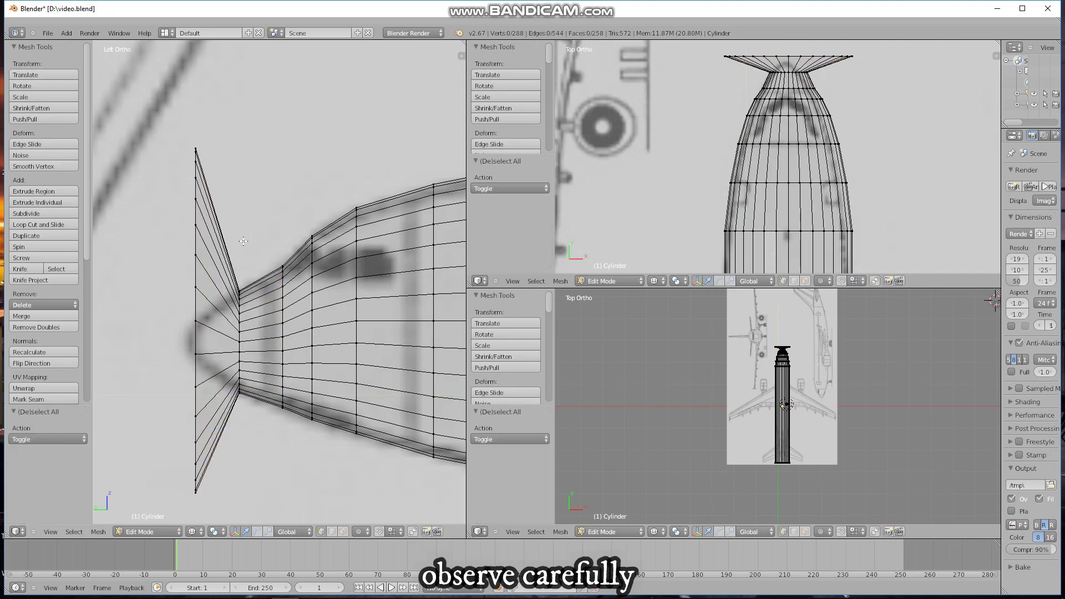
Step: Shrink the open nose end loop to 0.233 and lower it onto the blueprint nose
drag(180, 138, 217, 516)
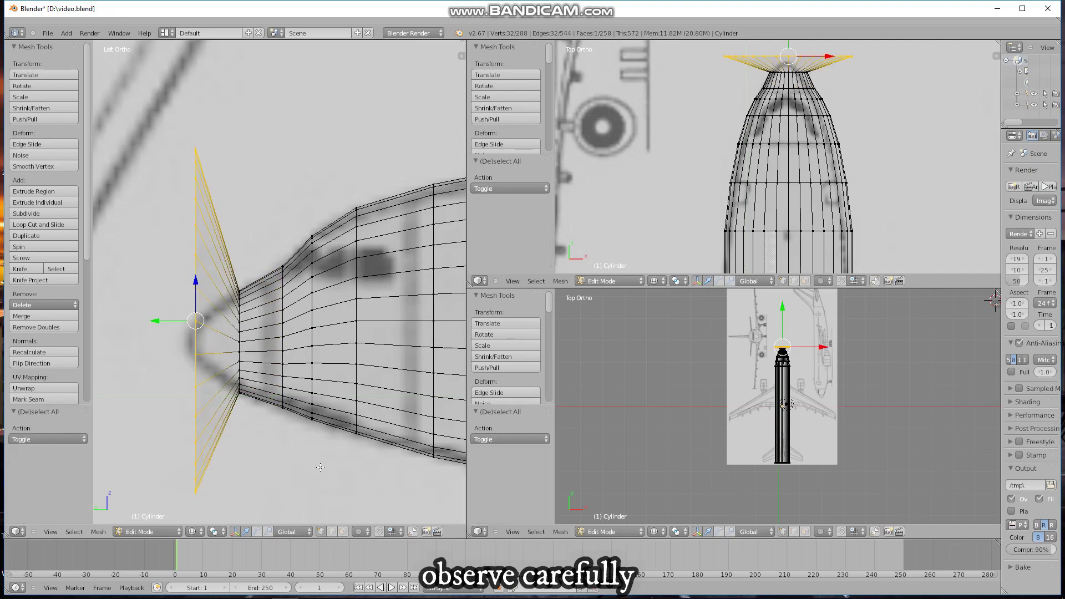
key(s)
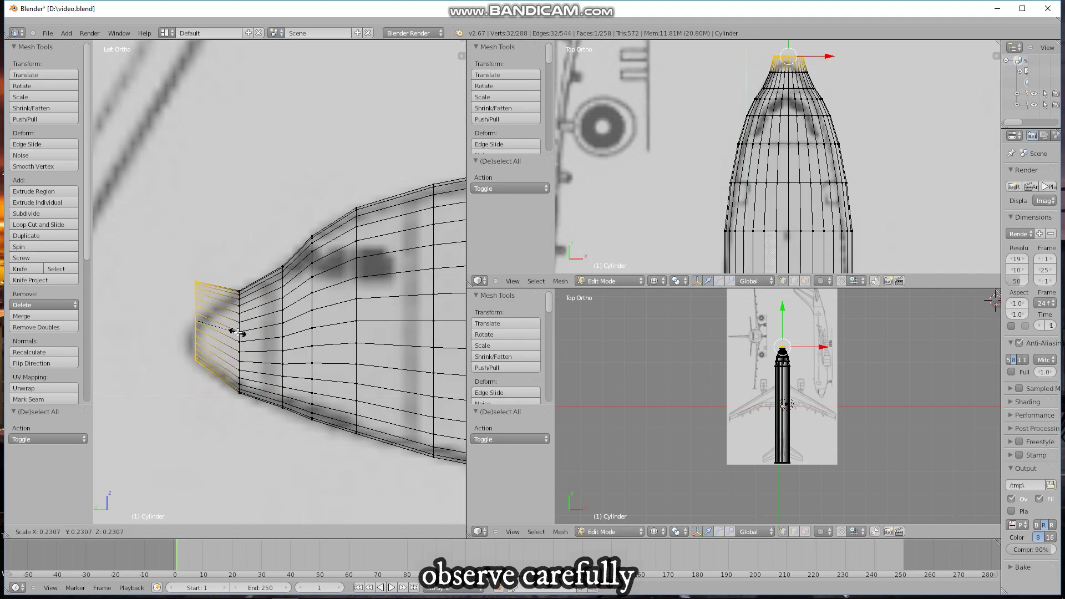
click(238, 331)
scroll(854, 403, up, 5)
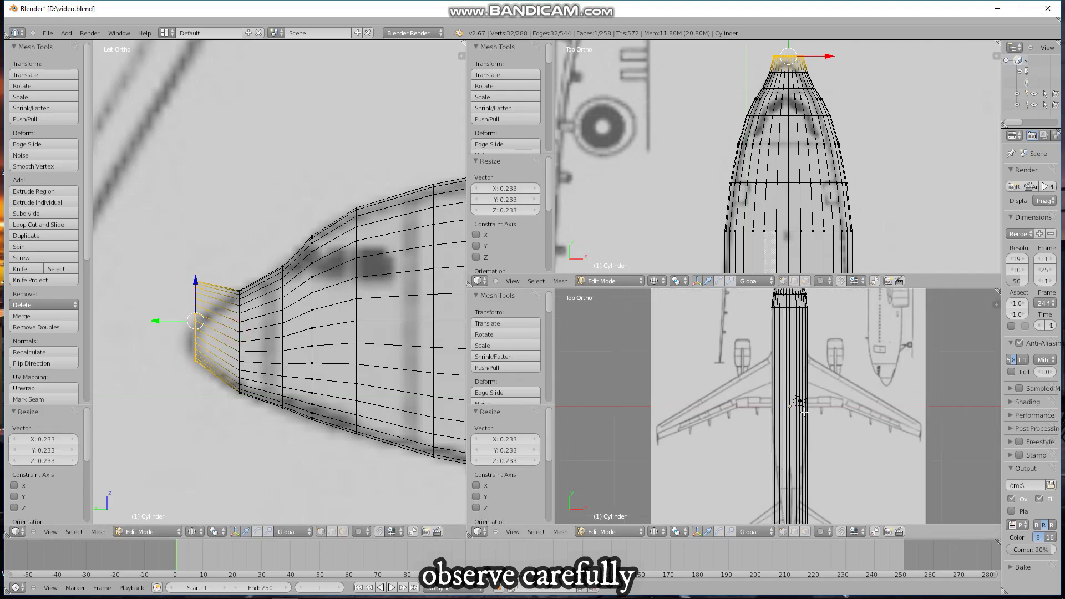
scroll(360, 303, up, 2)
scroll(360, 303, up, 1)
shift+middle_drag(361, 304, 409, 271)
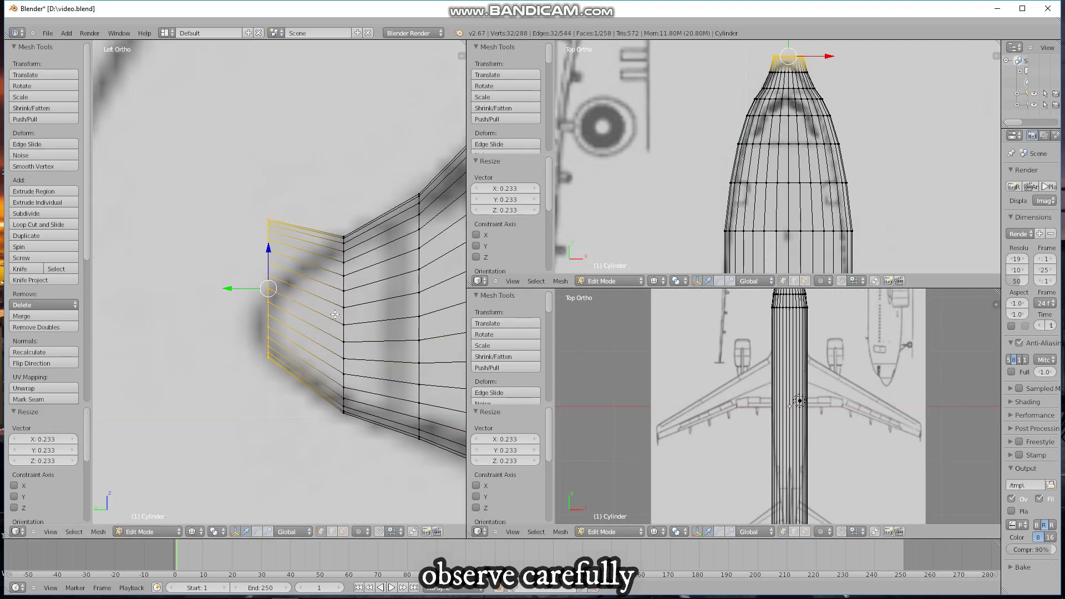
key(g)
key(z)
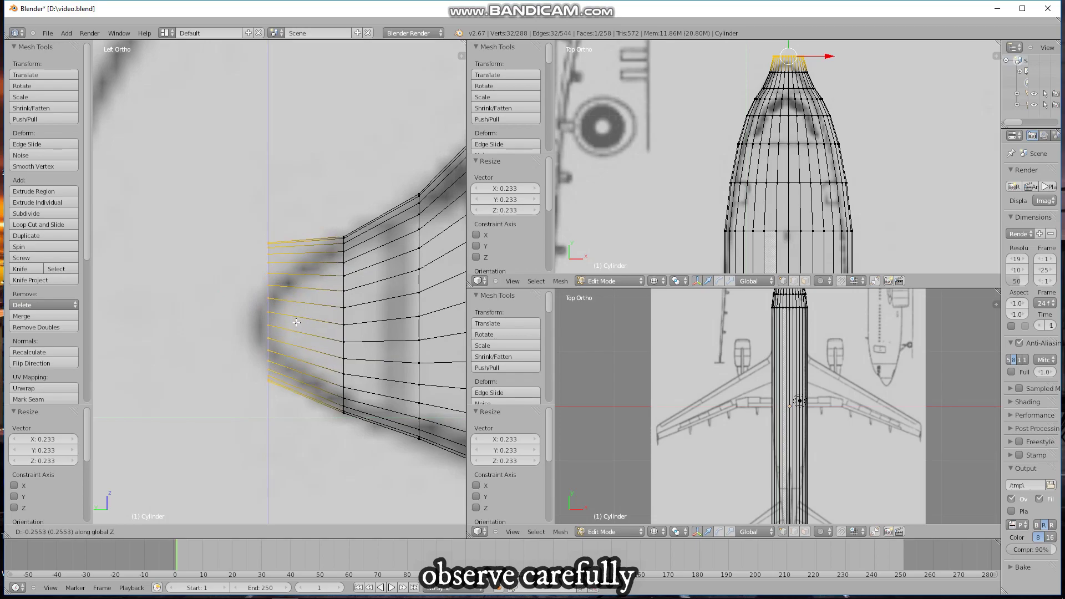
click(293, 335)
Step: Shift the end loop back along Y, shrink it slightly, and raise it a little
key(g)
key(y)
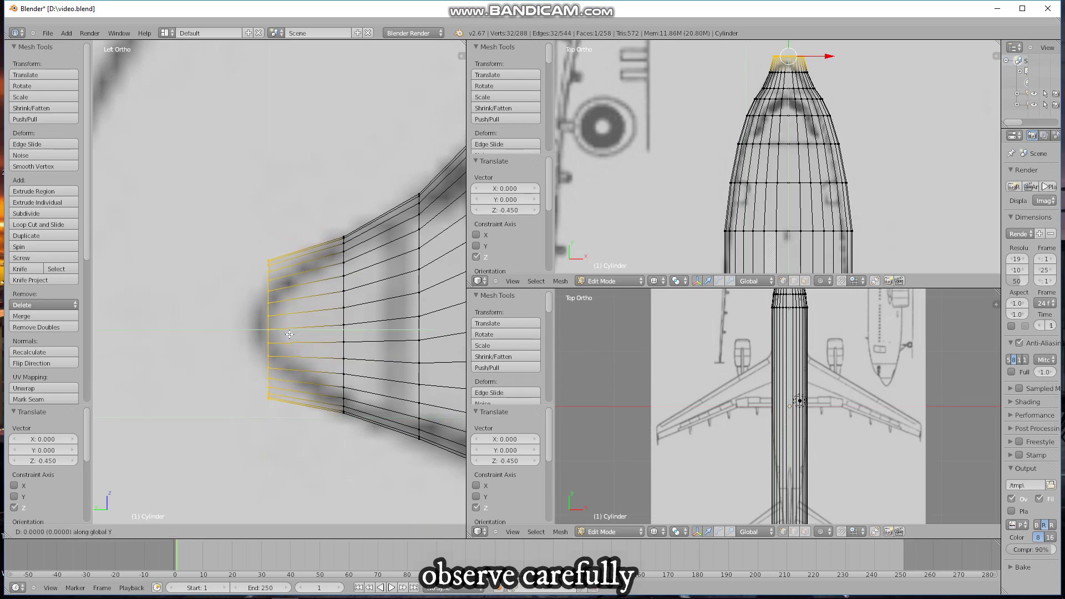
click(319, 339)
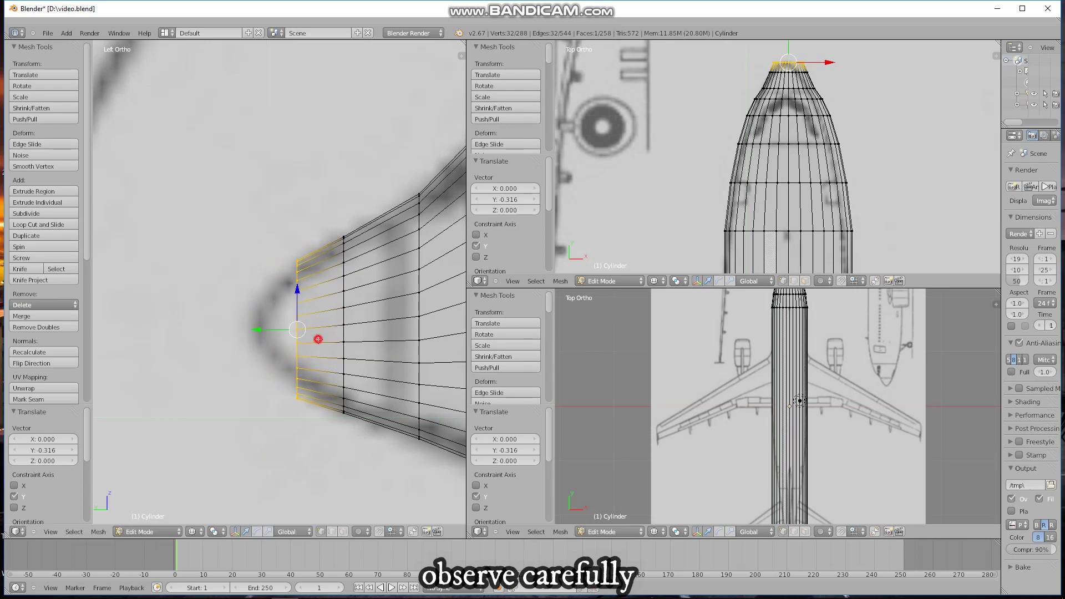
key(s)
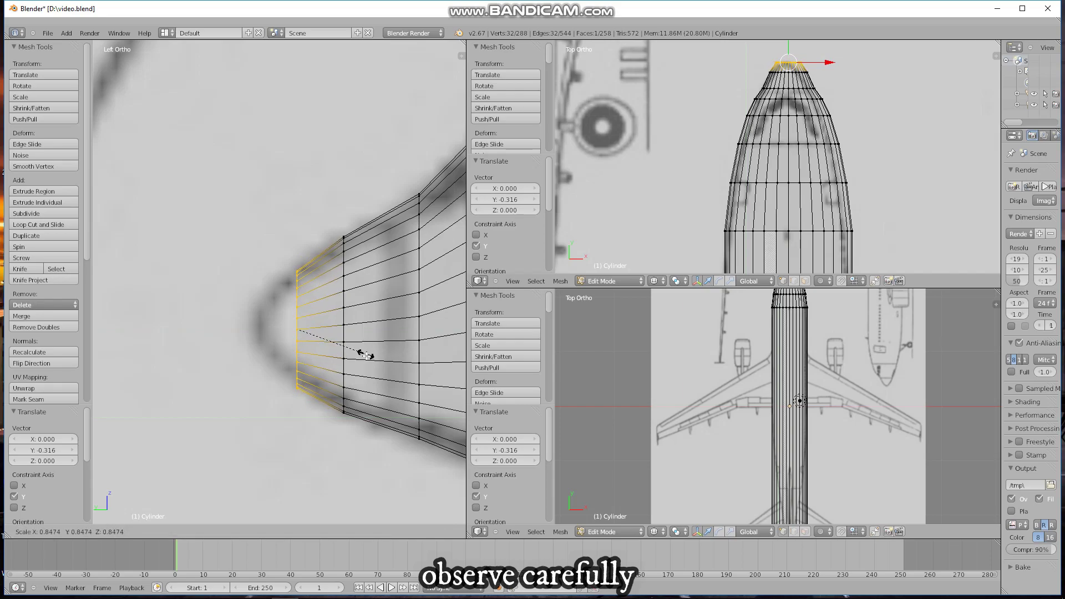
click(362, 352)
key(g)
key(z)
click(297, 289)
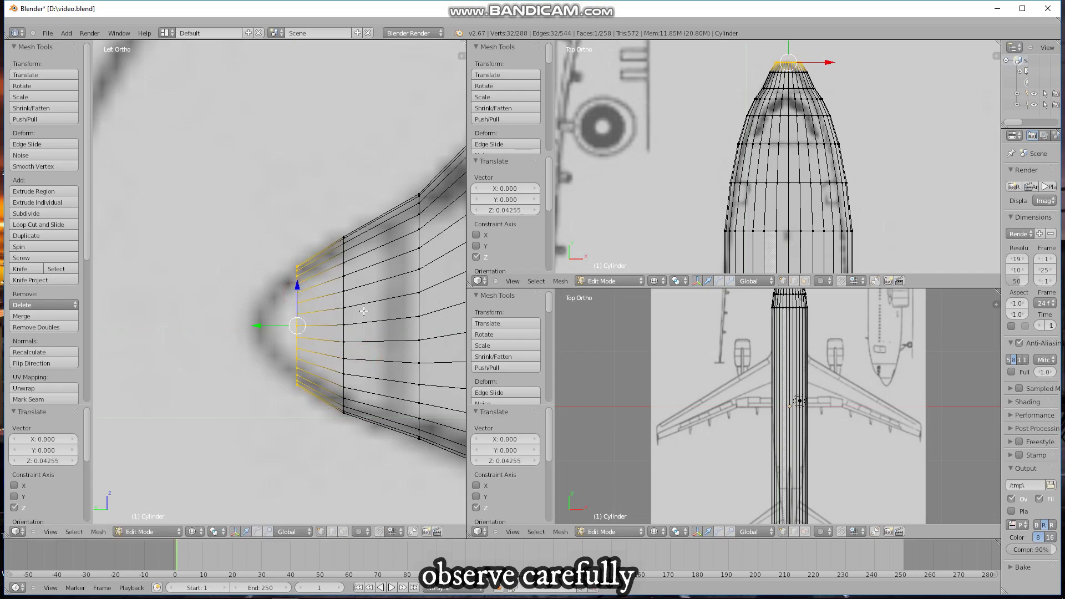
Step: Extrude the end loop forward 0.438 and collapse it to 0.1091 as a pointed tip
key(e)
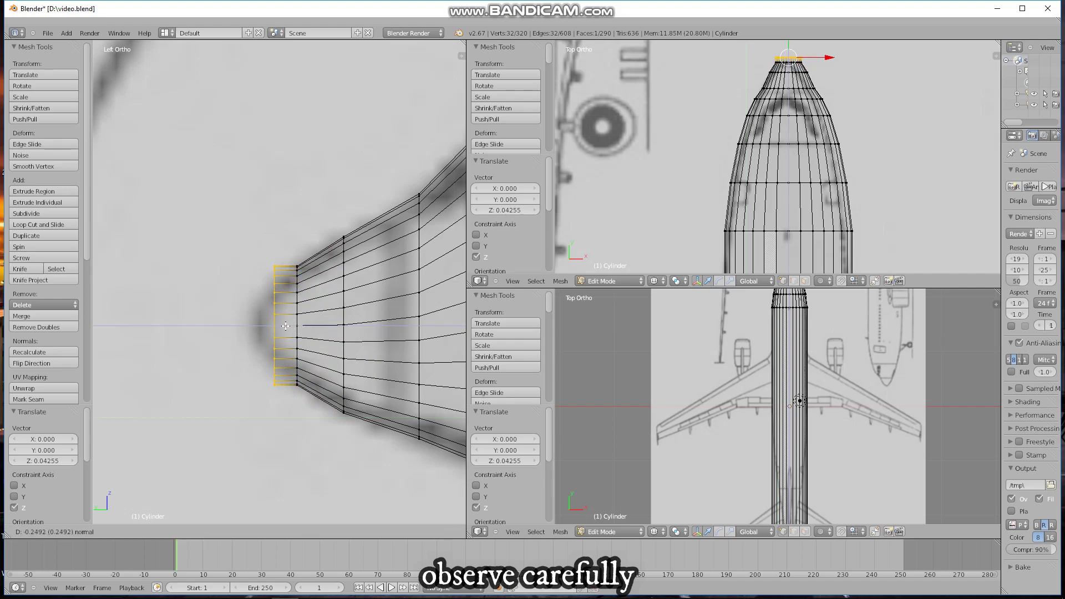
click(274, 325)
key(s)
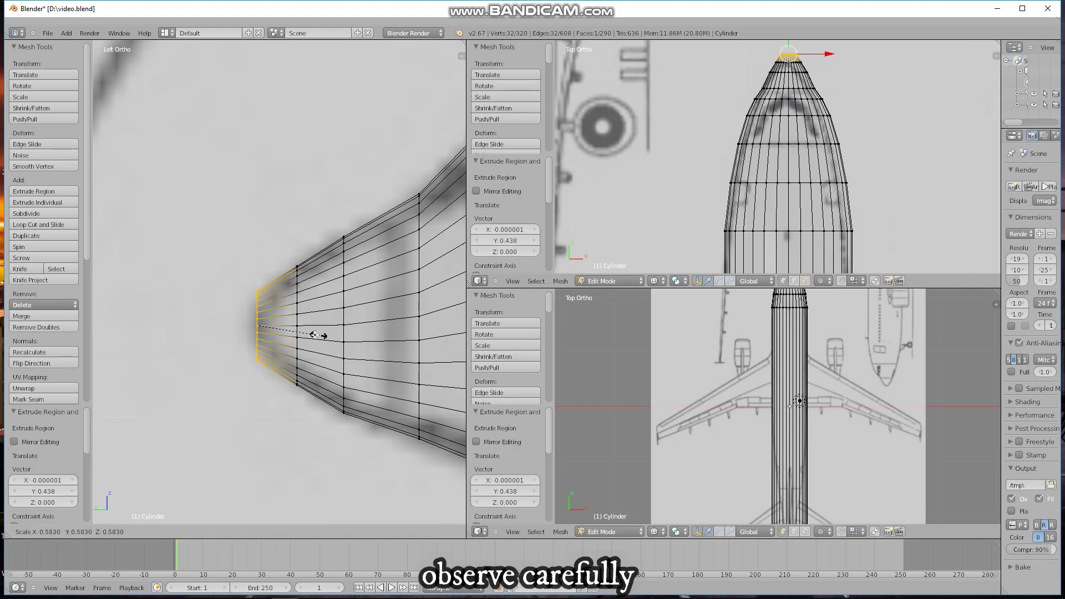
click(270, 325)
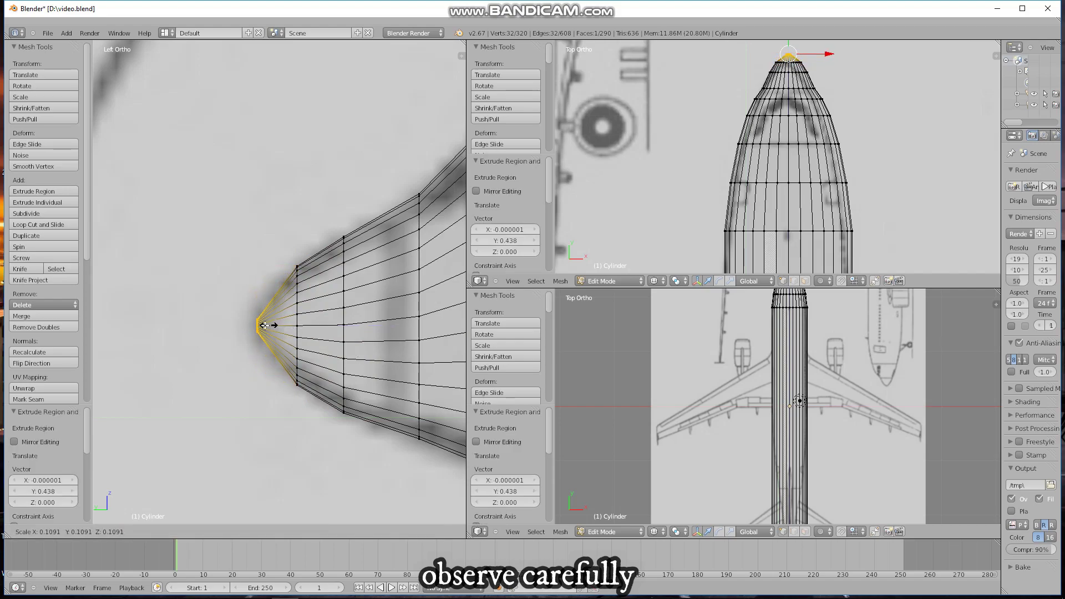
Step: Slightly enlarge and lower the edge loop just behind the nose tip
key(a)
scroll(310, 341, down, 2)
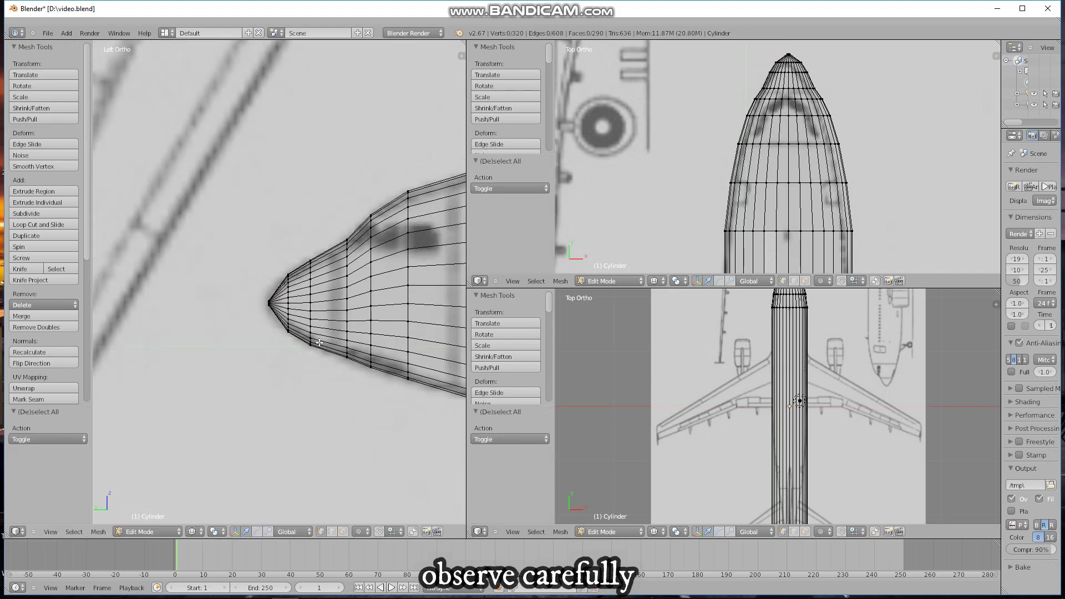
scroll(327, 342, down, 1)
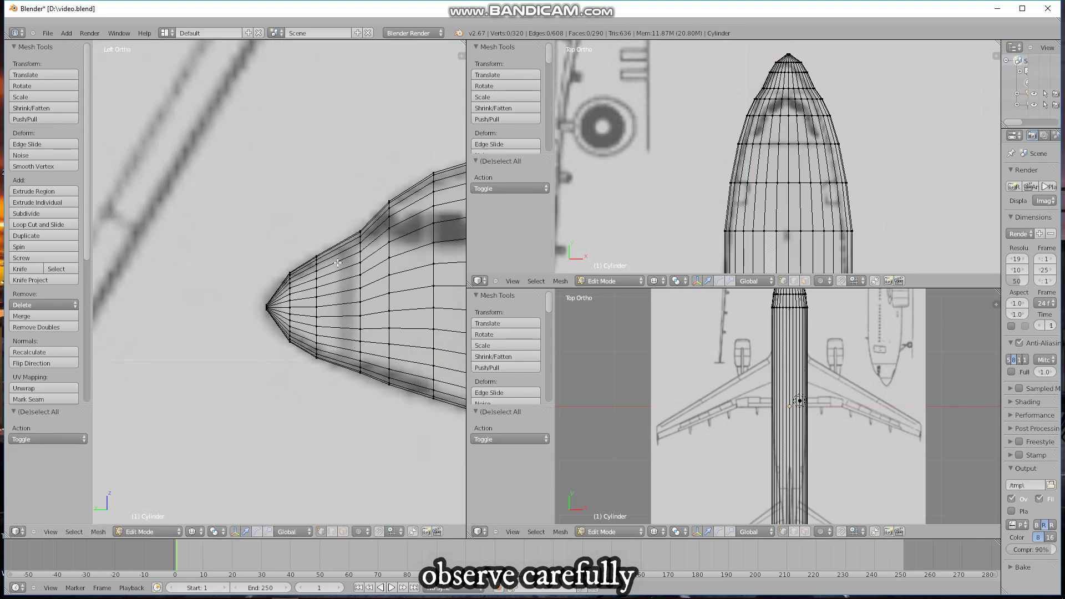
alt+right_click(362, 367)
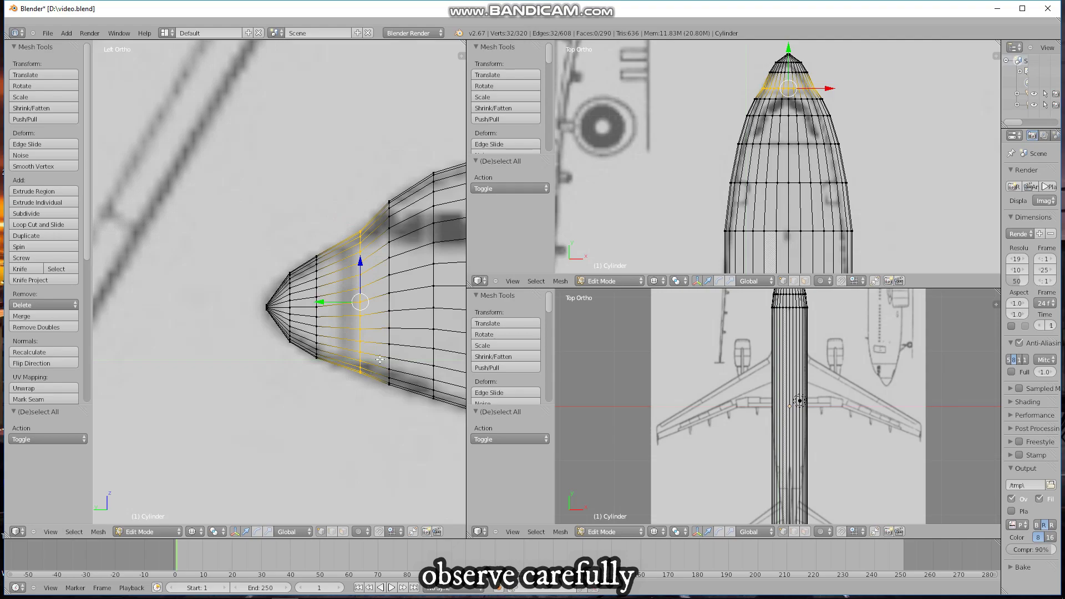
key(s)
click(404, 328)
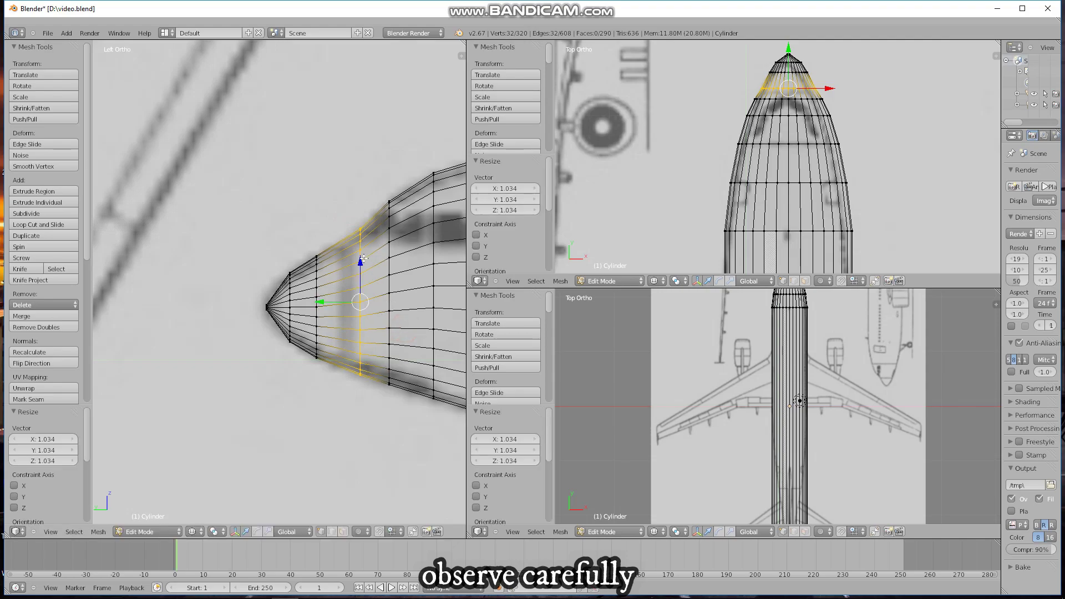
drag(361, 258, 362, 262)
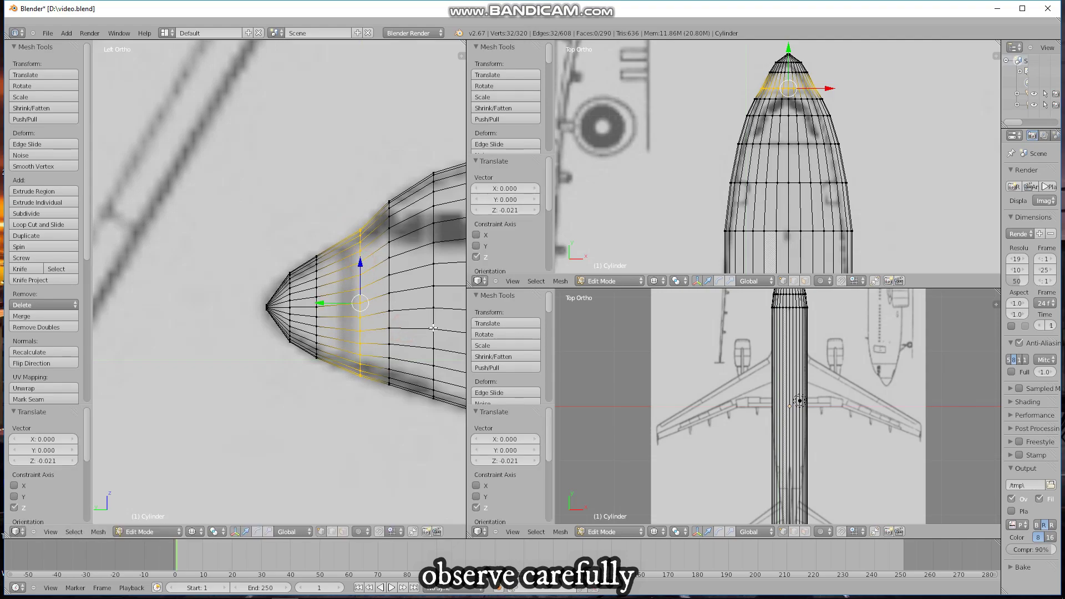
Step: Slightly enlarge the next nose loop back and lower it along Z
key(a)
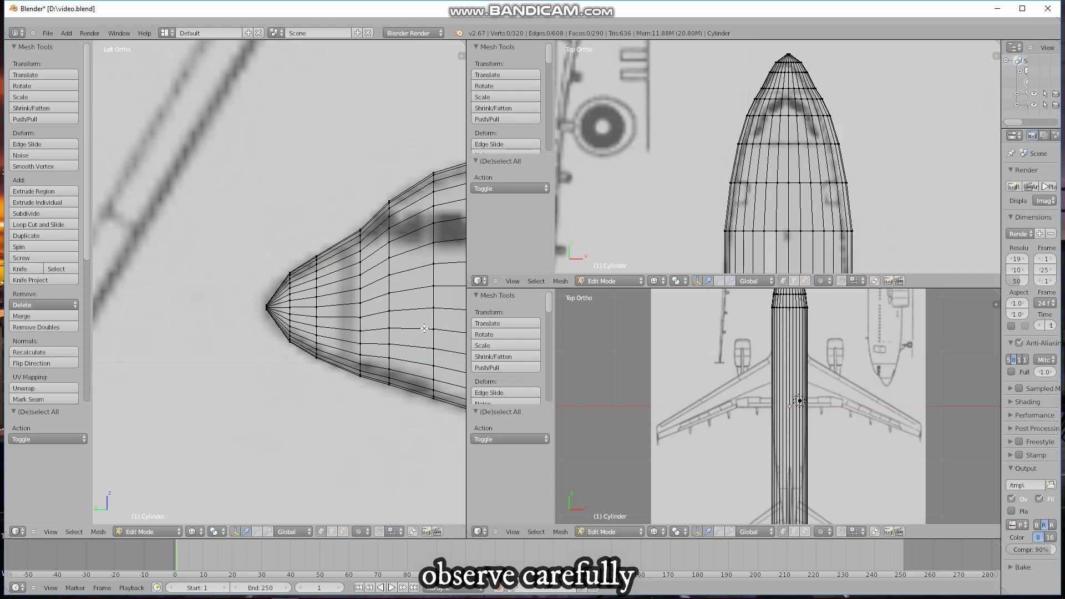
alt+right_click(380, 185)
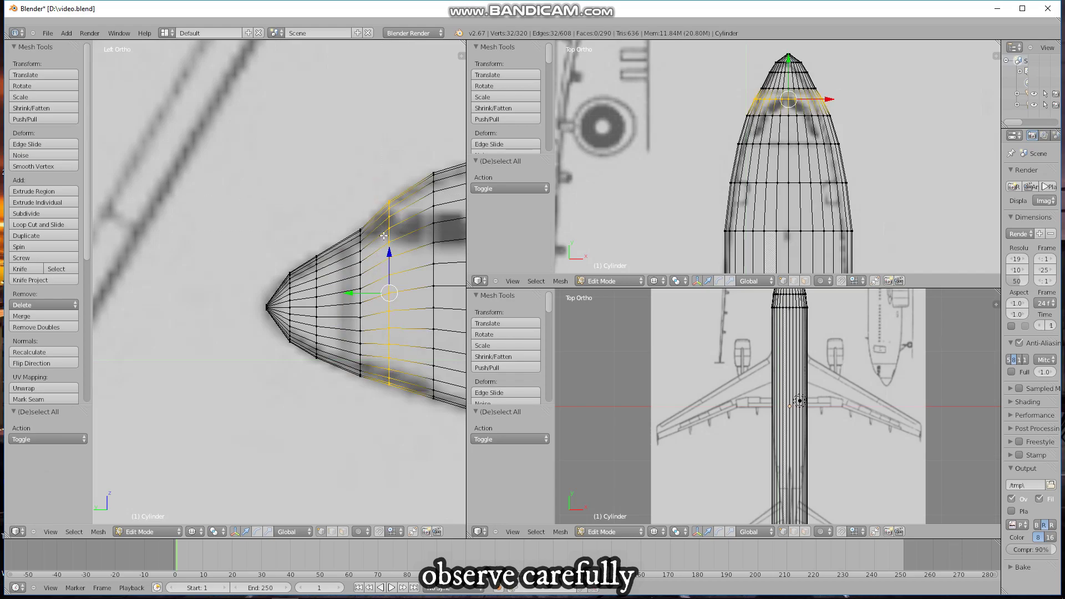
key(s)
click(410, 255)
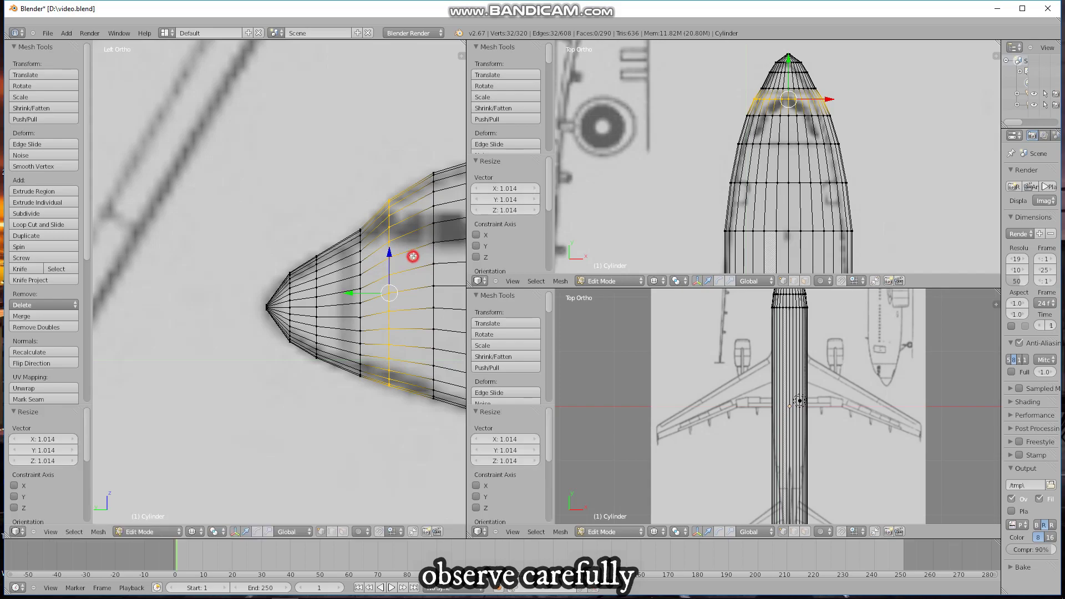
key(g)
key(z)
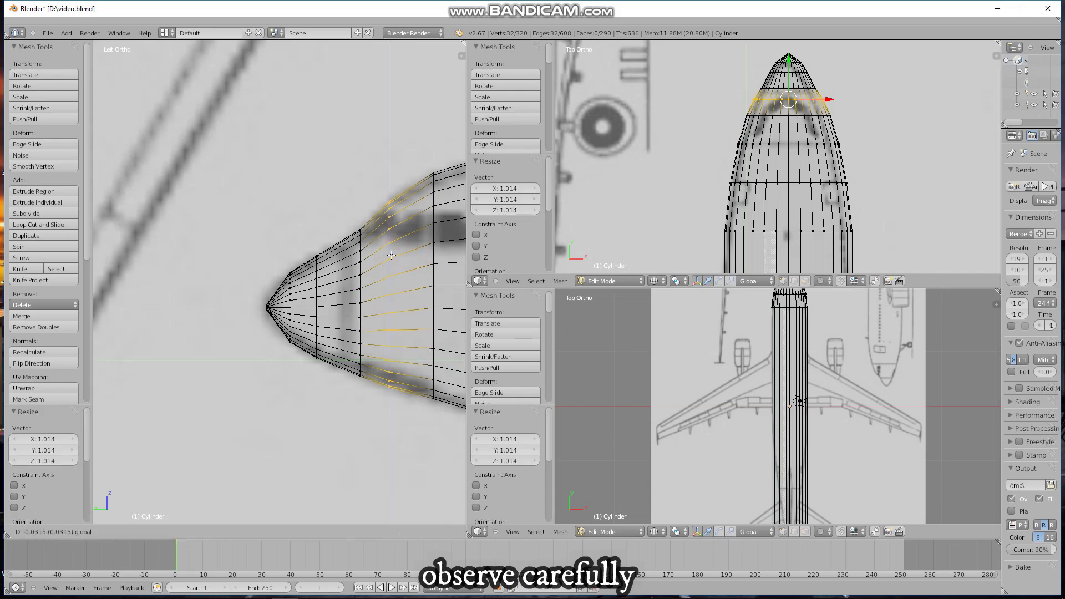
click(391, 253)
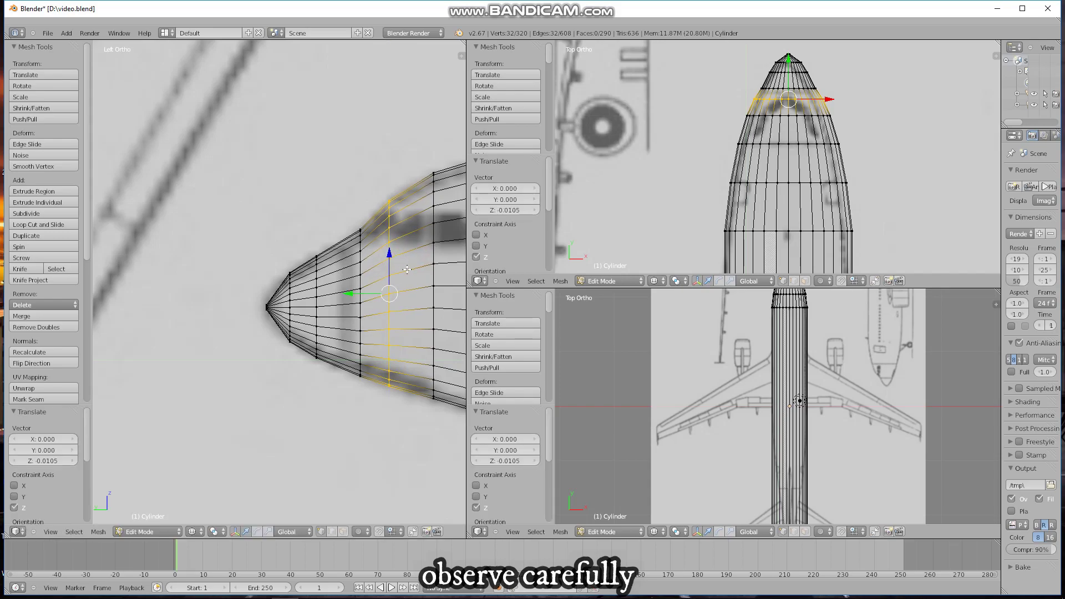
Step: Lower another edge loop partway along the nose along Z in side view
key(a)
scroll(329, 312, down, 1)
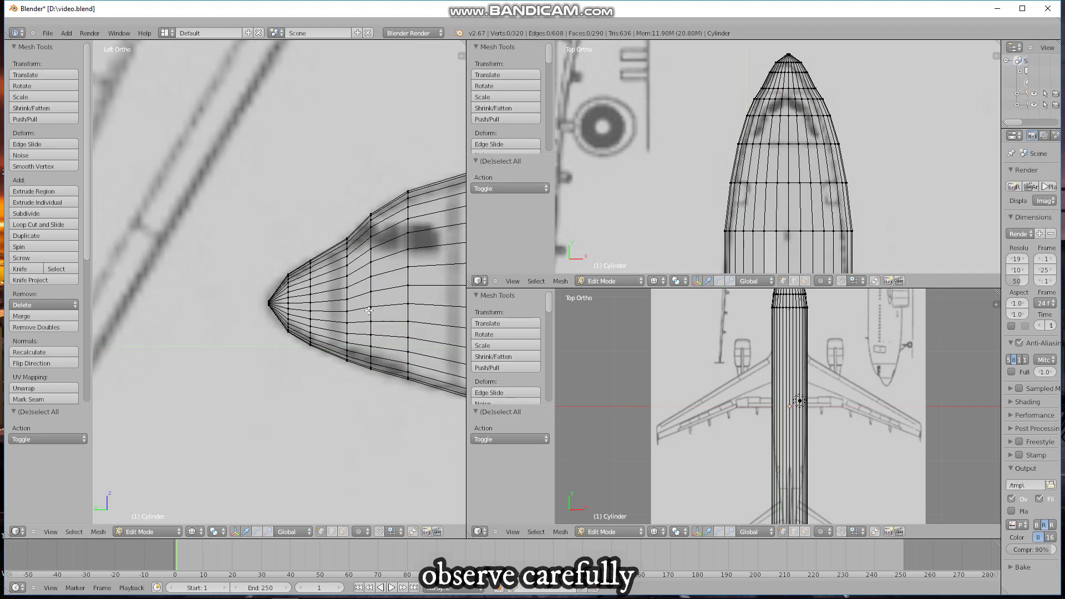
scroll(382, 305, up, 1)
shift+middle_drag(382, 305, 337, 300)
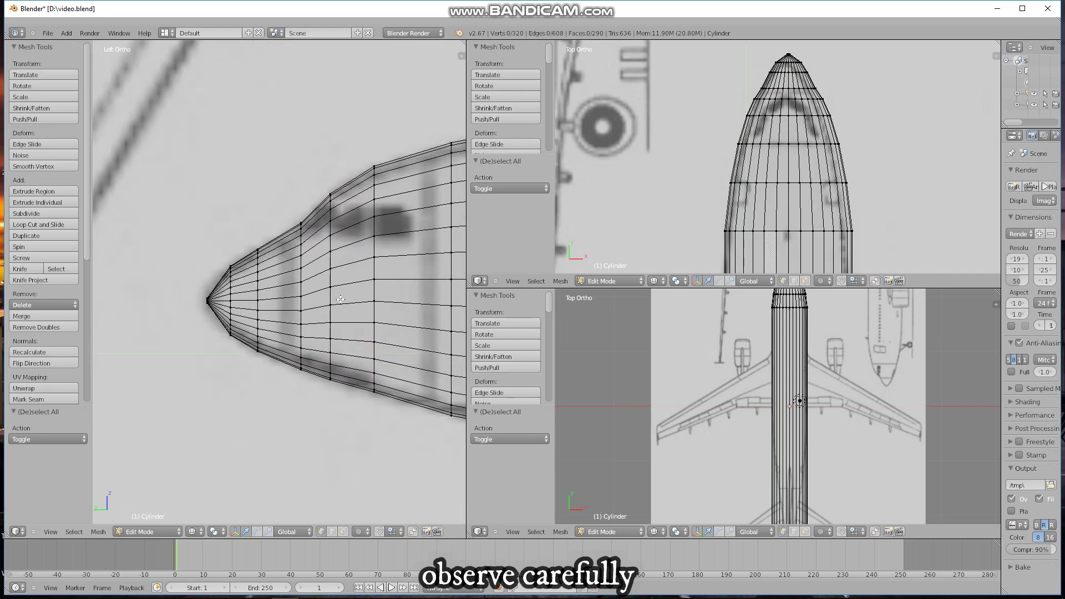
alt+right_click(371, 242)
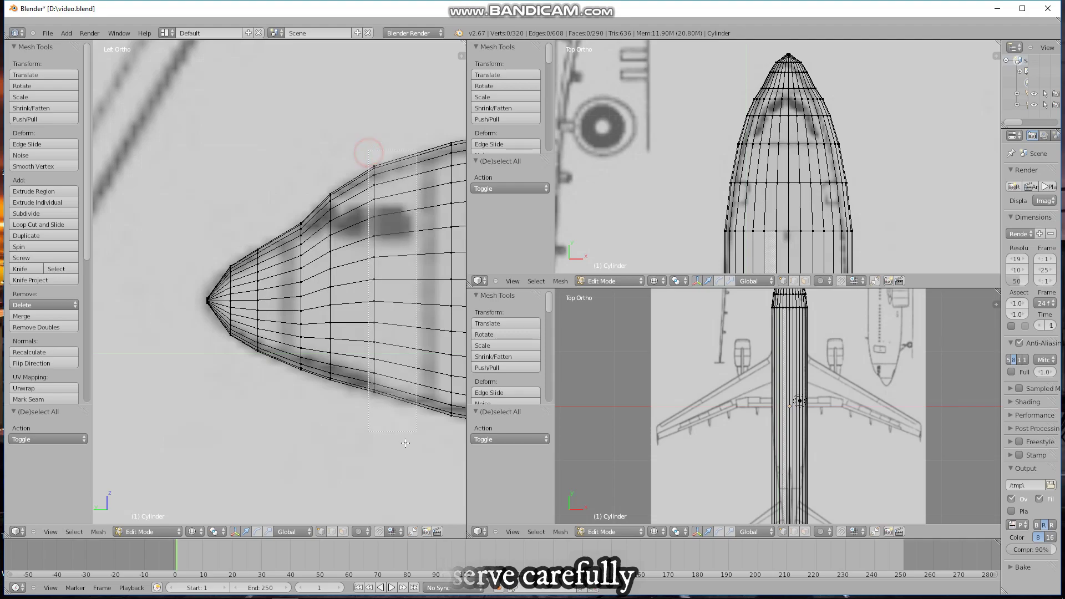
key(g)
key(z)
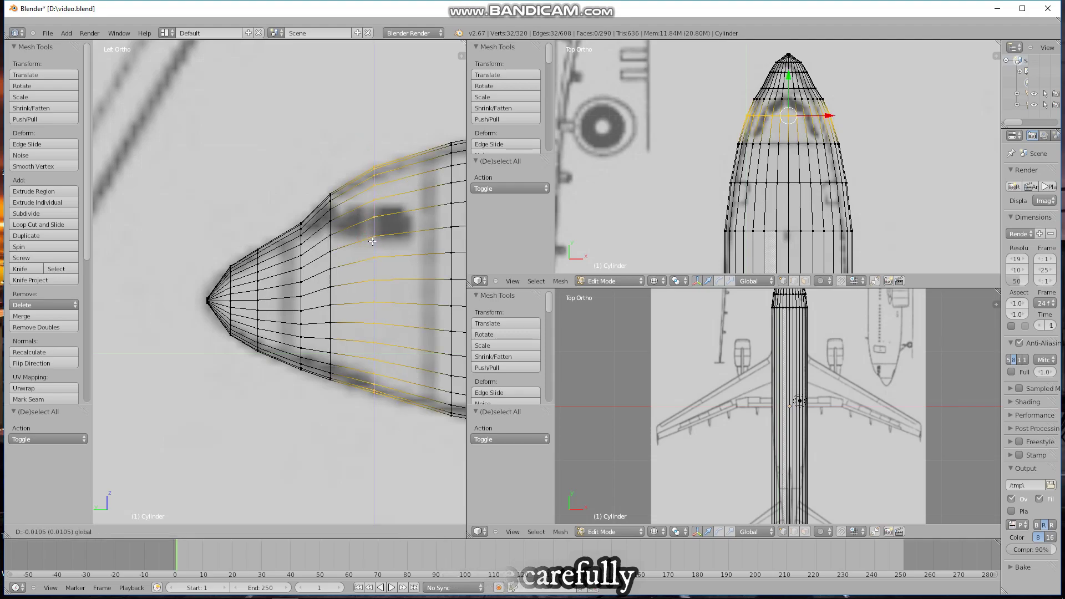
click(425, 277)
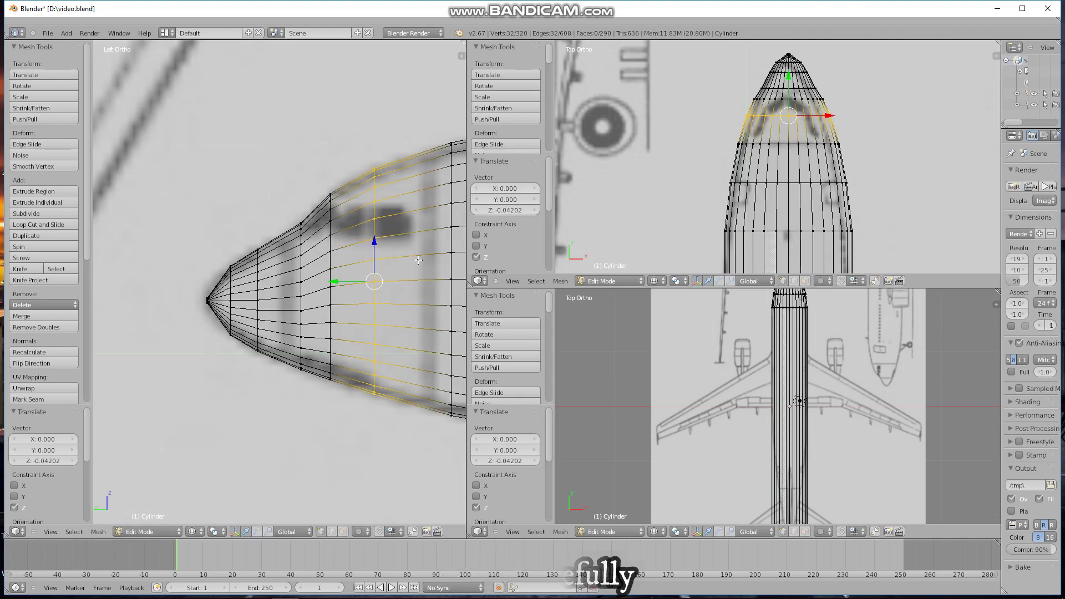
key(a)
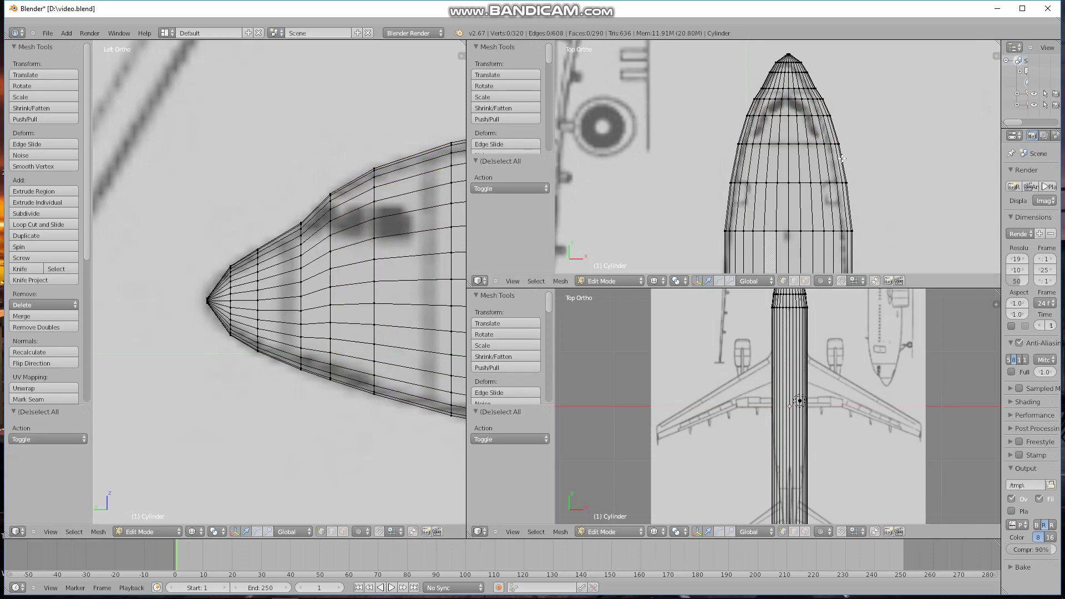
Step: In top view, trial-narrow a nose ring with the scale gizmo, then undo it
scroll(863, 171, up, 1)
mouse_move(861, 172)
shift+middle_down()
mouse_move(782, 176)
mouse_move(786, 151)
shift+middle_up()
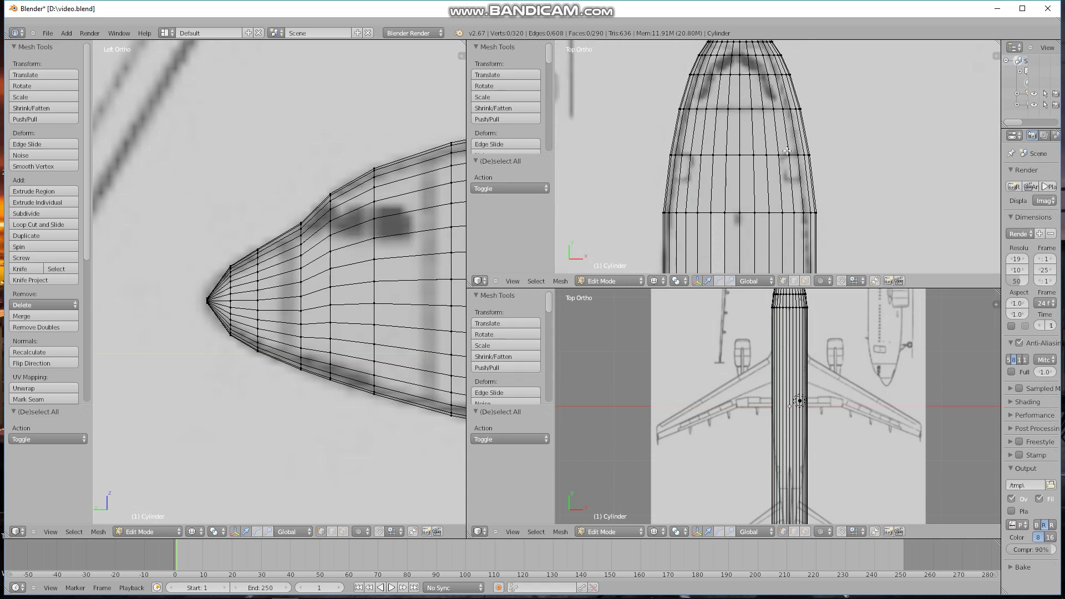
drag(640, 205, 820, 236)
click(731, 281)
drag(782, 212, 778, 213)
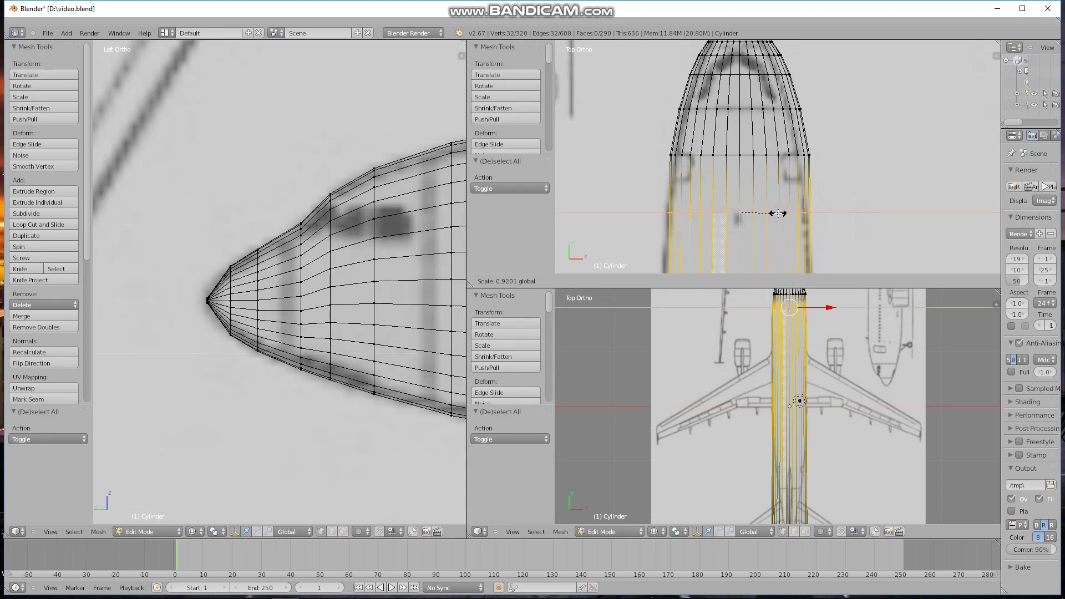
click(777, 213)
scroll(342, 269, down, 2)
scroll(343, 269, down, 1)
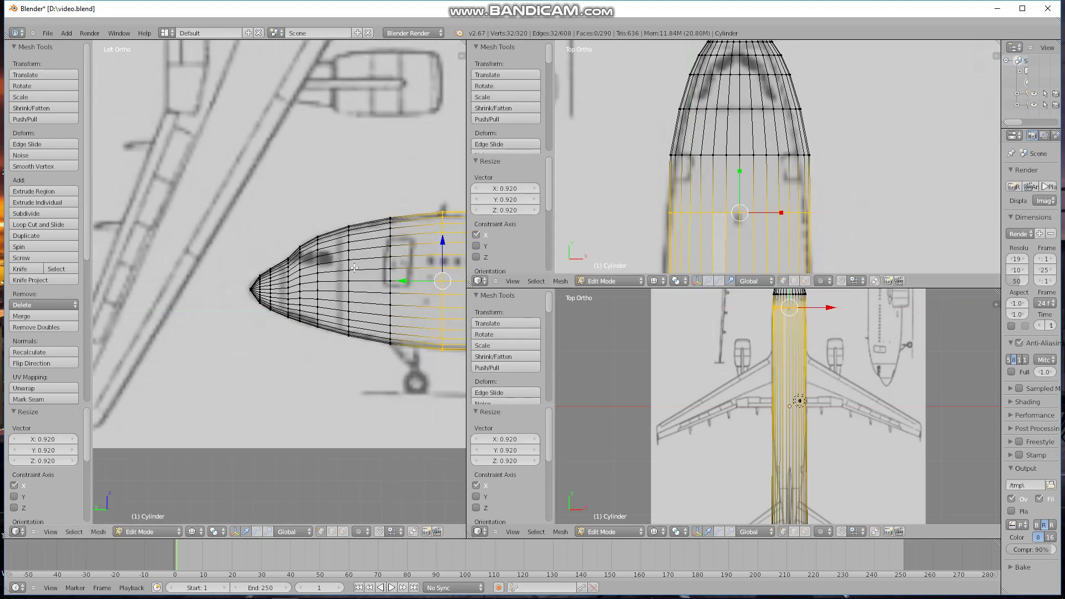
key(ctrl+z)
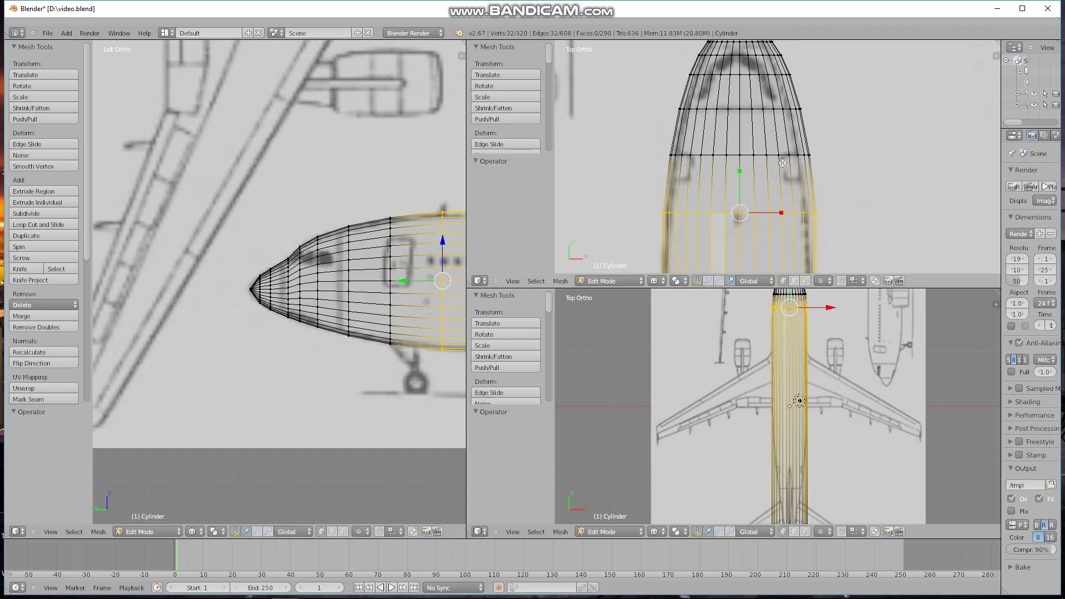
key(a)
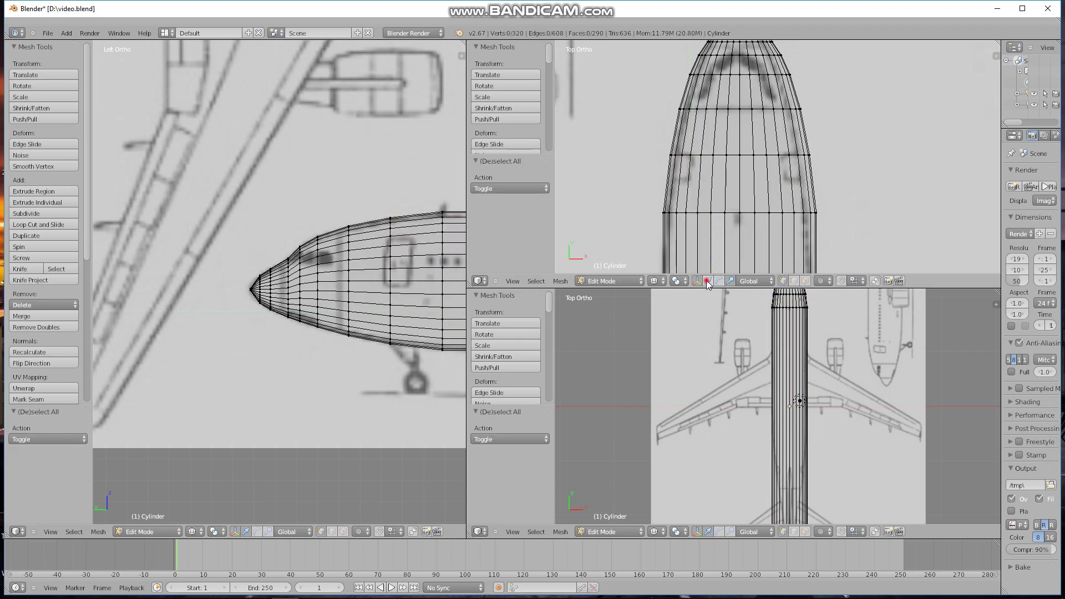
click(707, 280)
Step: Scale a ring higher up the nose along X to the blueprint width
key(c)
drag(660, 152, 809, 155)
key(Escape)
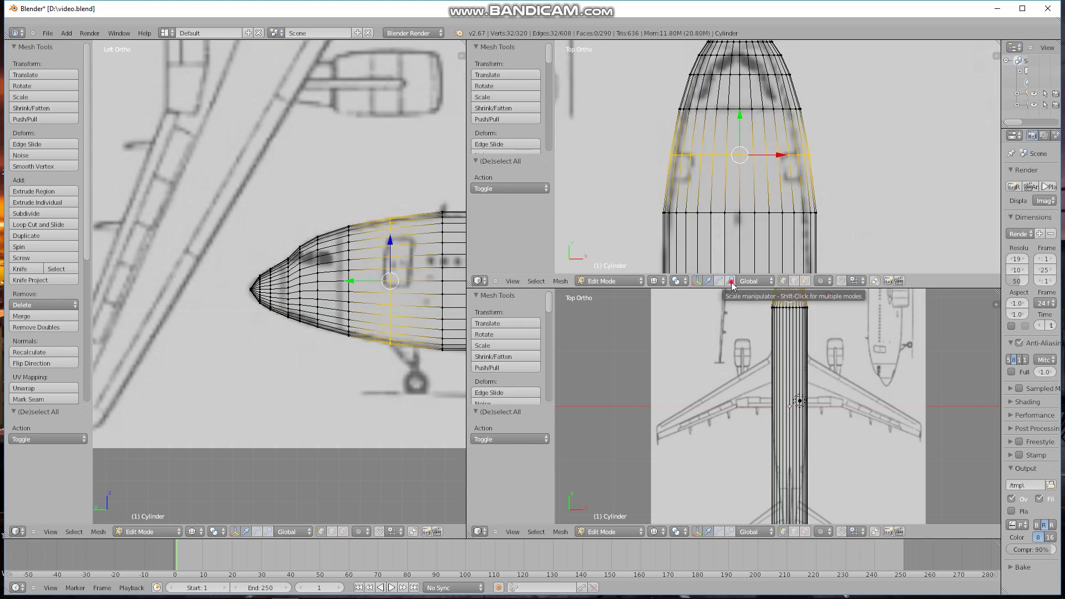
click(731, 281)
scroll(792, 153, up, 2)
scroll(792, 153, up, 1)
shift+middle_drag(792, 153, 783, 198)
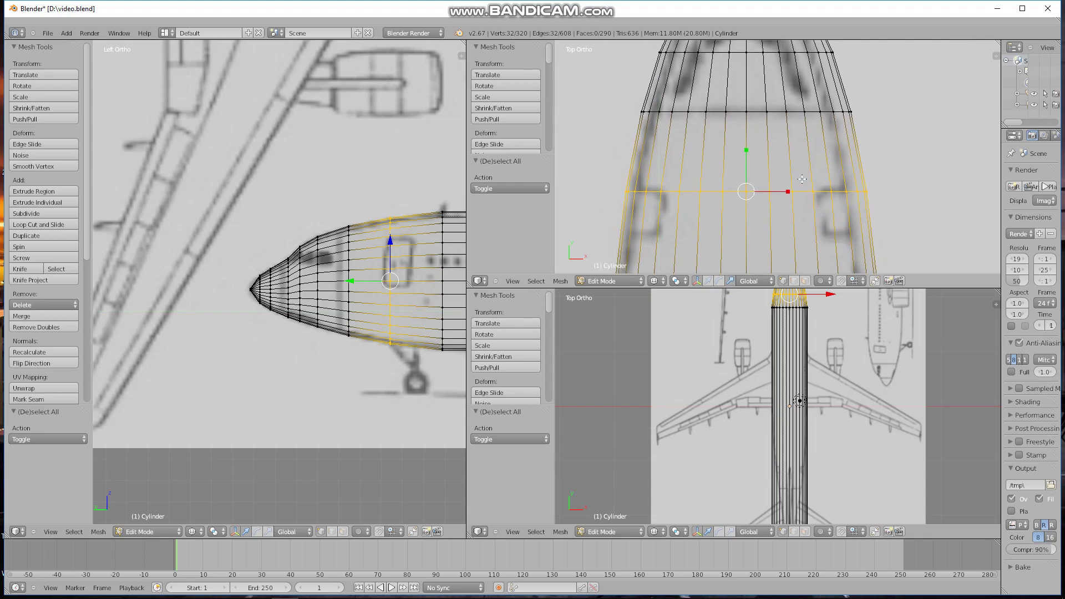
drag(784, 198, 782, 198)
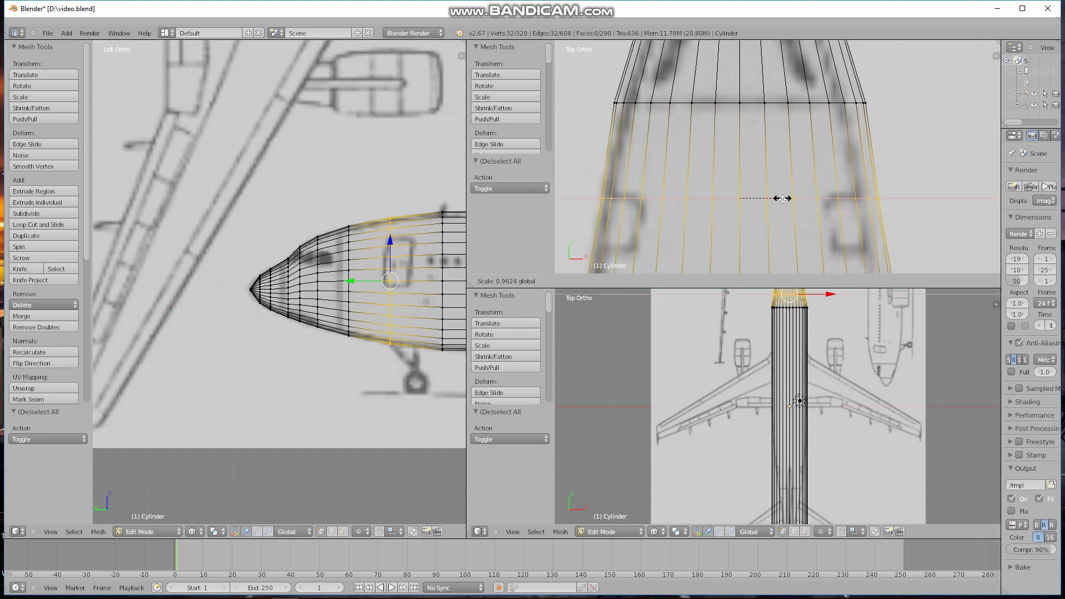
click(784, 198)
scroll(779, 191, down, 3)
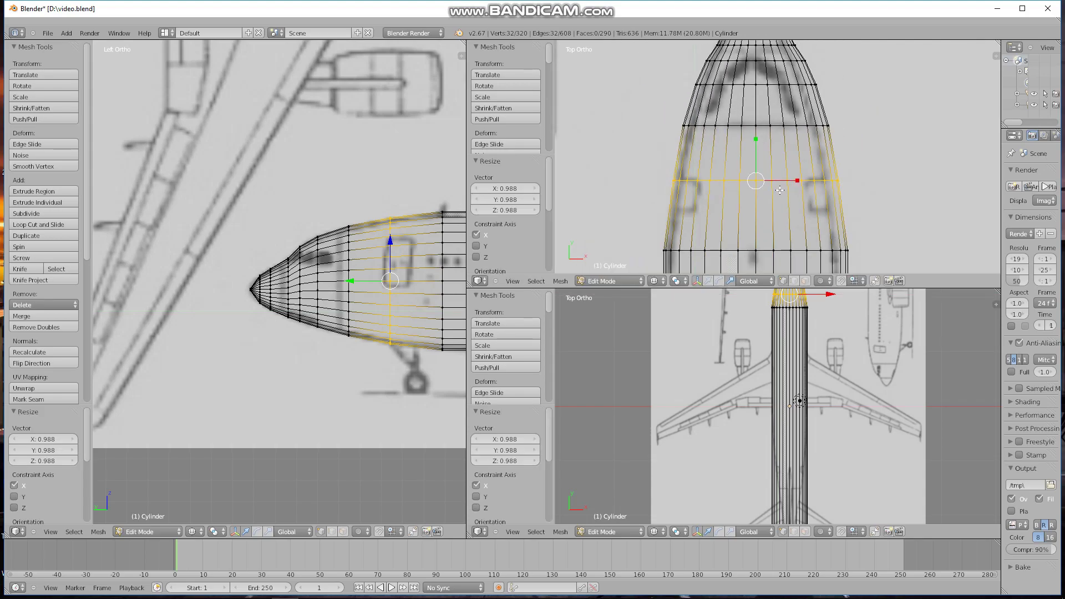
scroll(780, 191, up, 1)
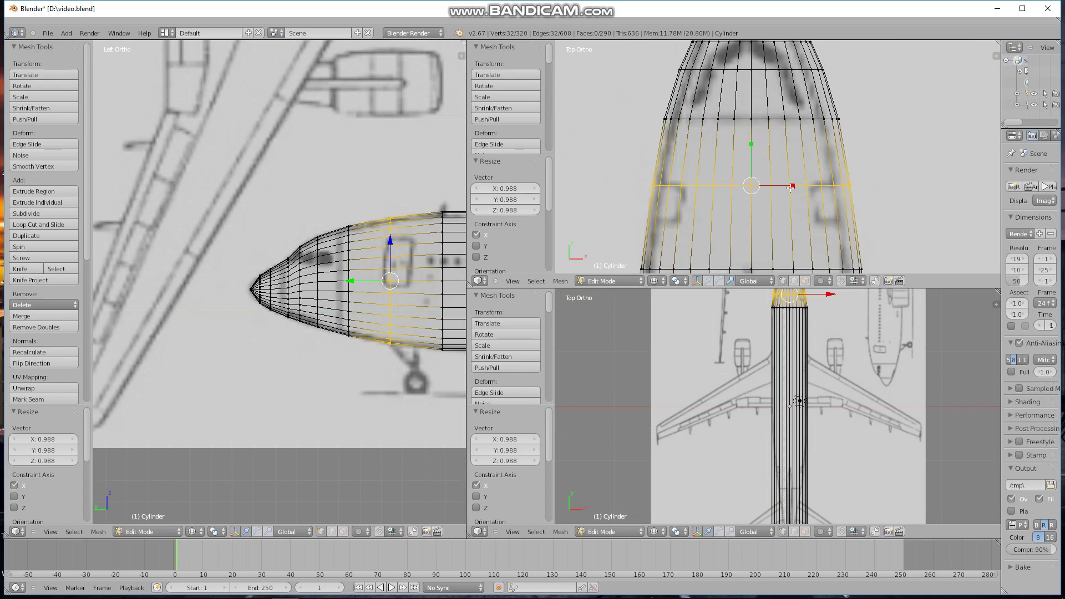
drag(791, 187, 793, 187)
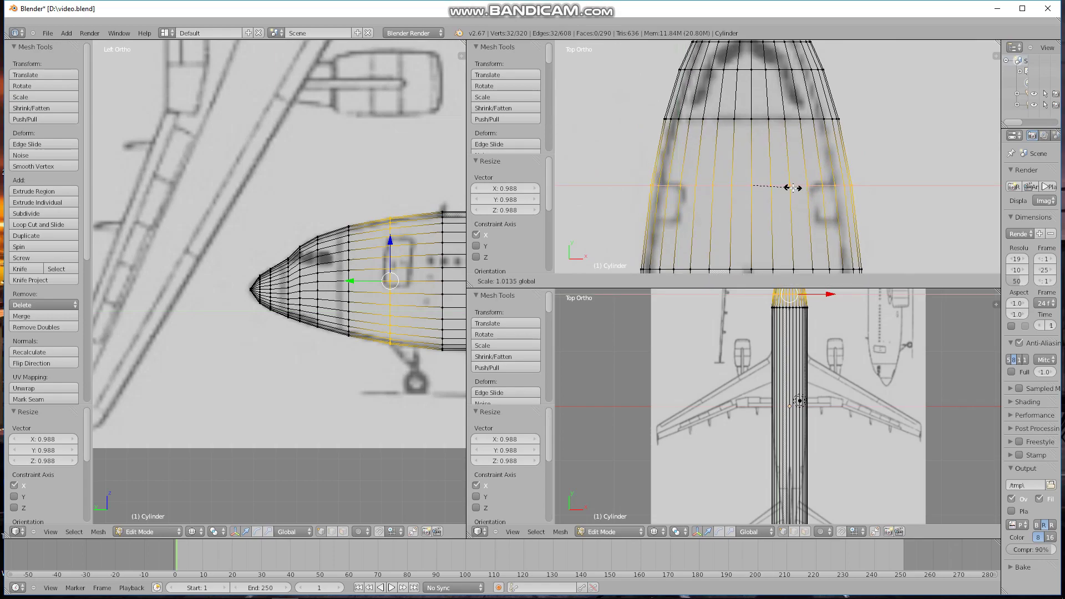
click(793, 187)
Step: Narrow a ring nearer the nose tip along X to 0.961
shift+middle_drag(757, 147, 765, 195)
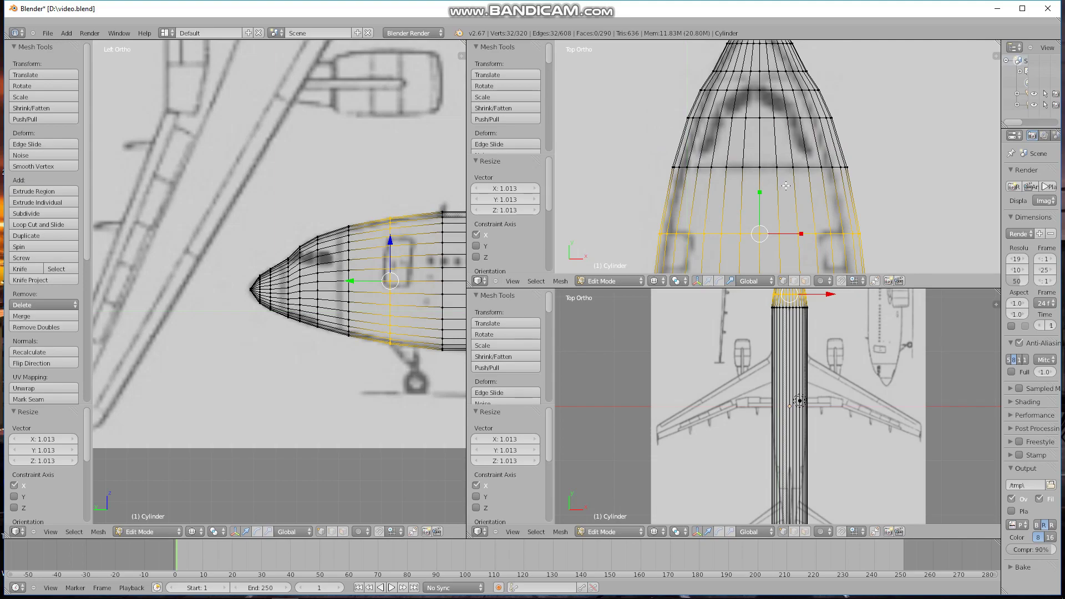
key(a)
alt+right_click(820, 168)
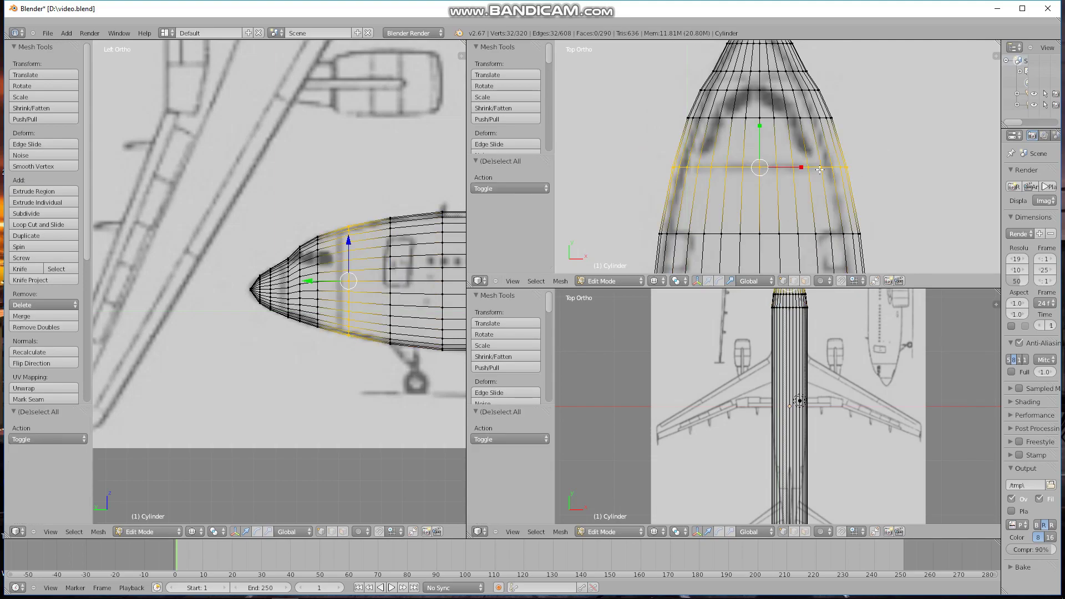
drag(802, 166, 800, 167)
click(801, 166)
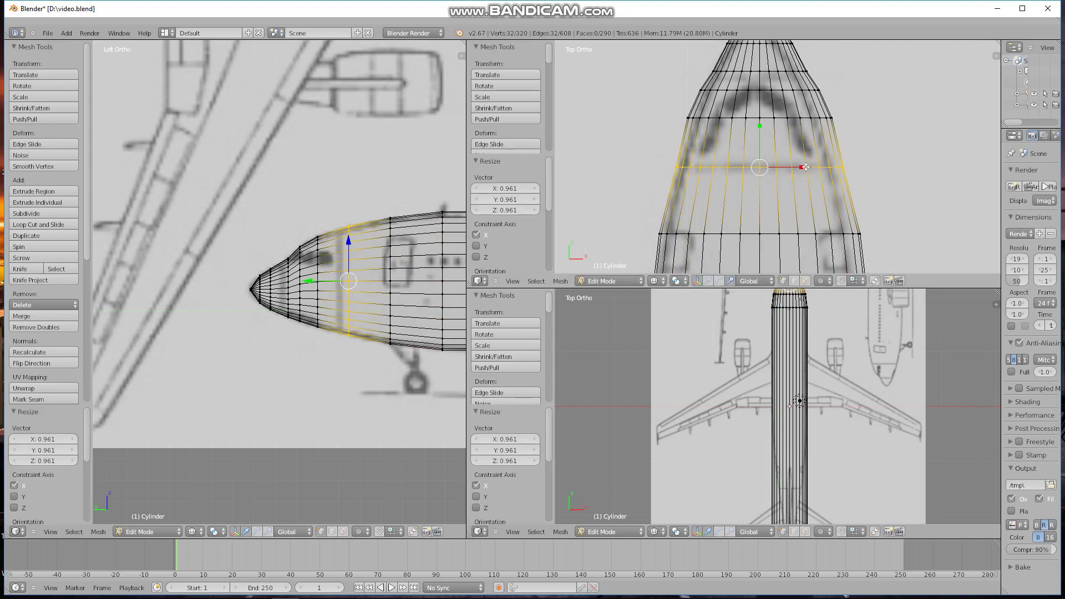
shift+middle_drag(801, 166, 806, 219)
Step: Shrink two successive rings near the nose tip toward the blueprint outline
key(a)
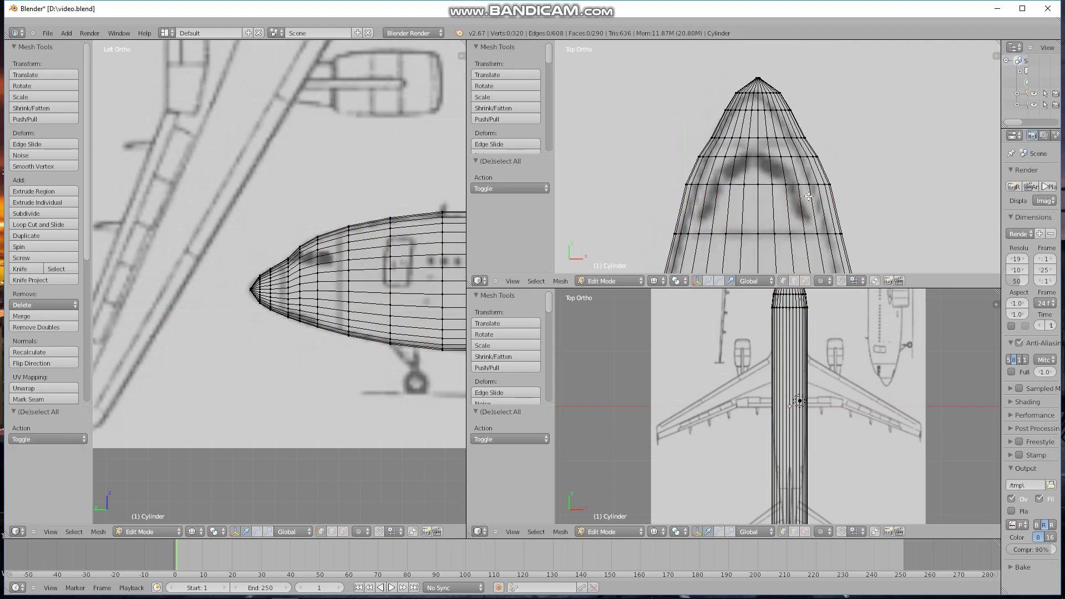
alt+right_click(812, 191)
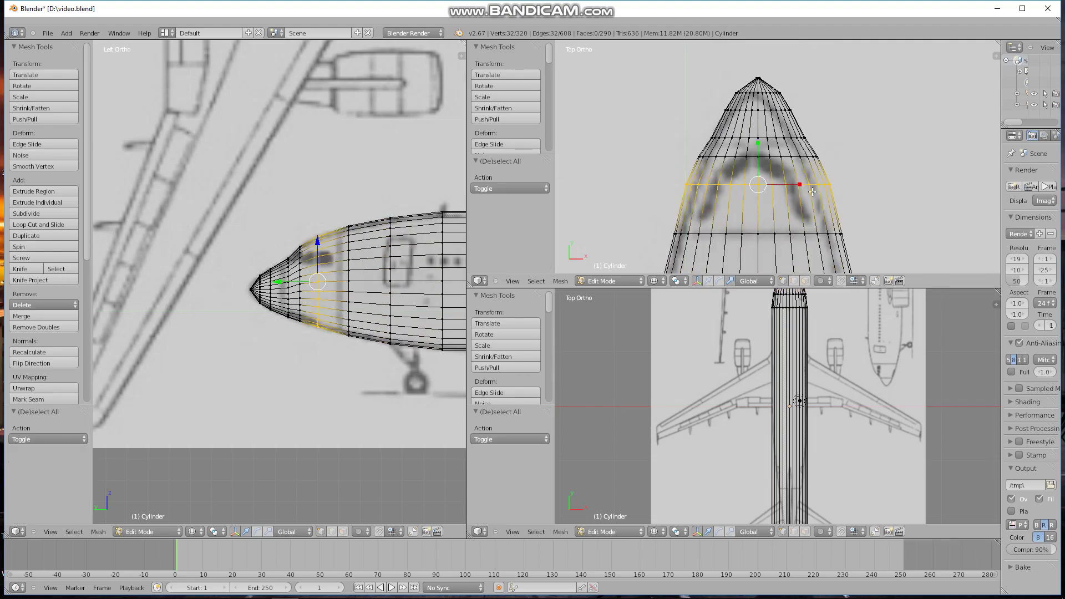
key(s)
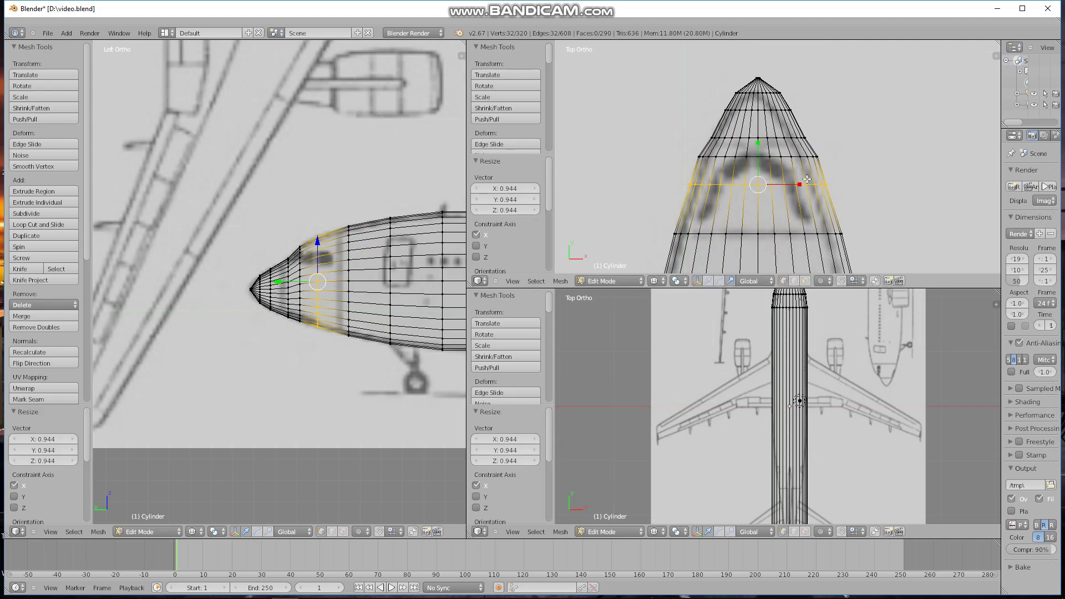
click(795, 184)
key(a)
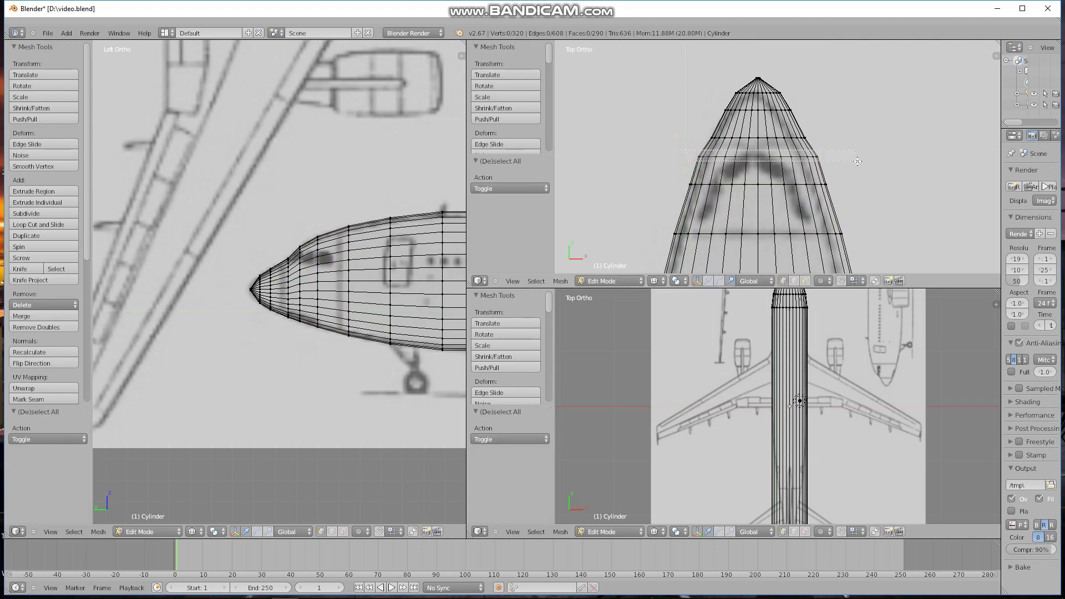
alt+right_click(782, 157)
key(s)
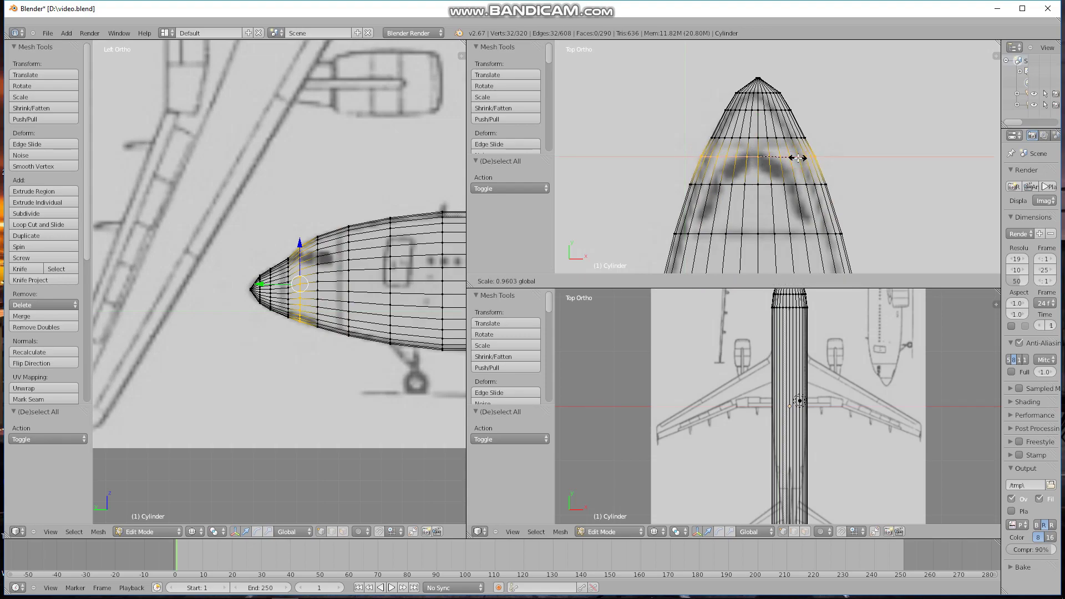
click(797, 158)
key(a)
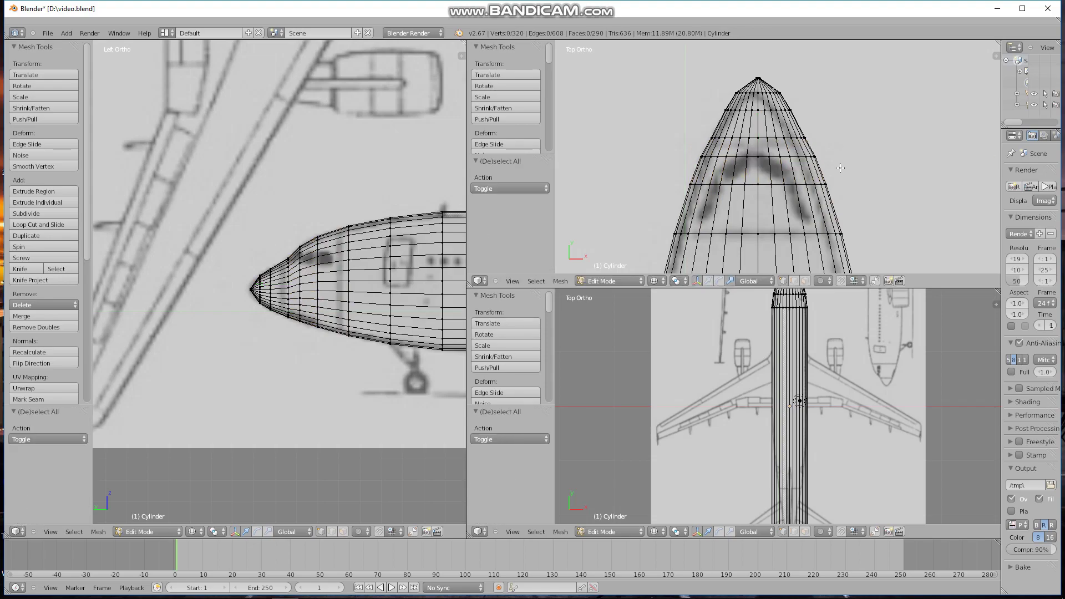
Step: Narrow another ring near the tip along X to 0.989
scroll(791, 182, up, 1)
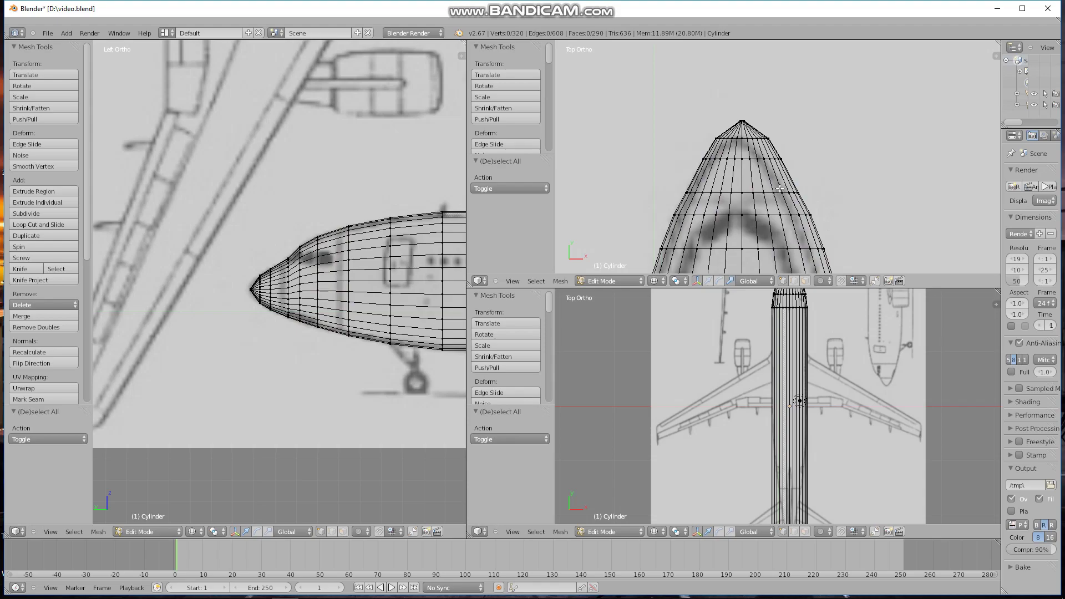
alt+right_click(663, 203)
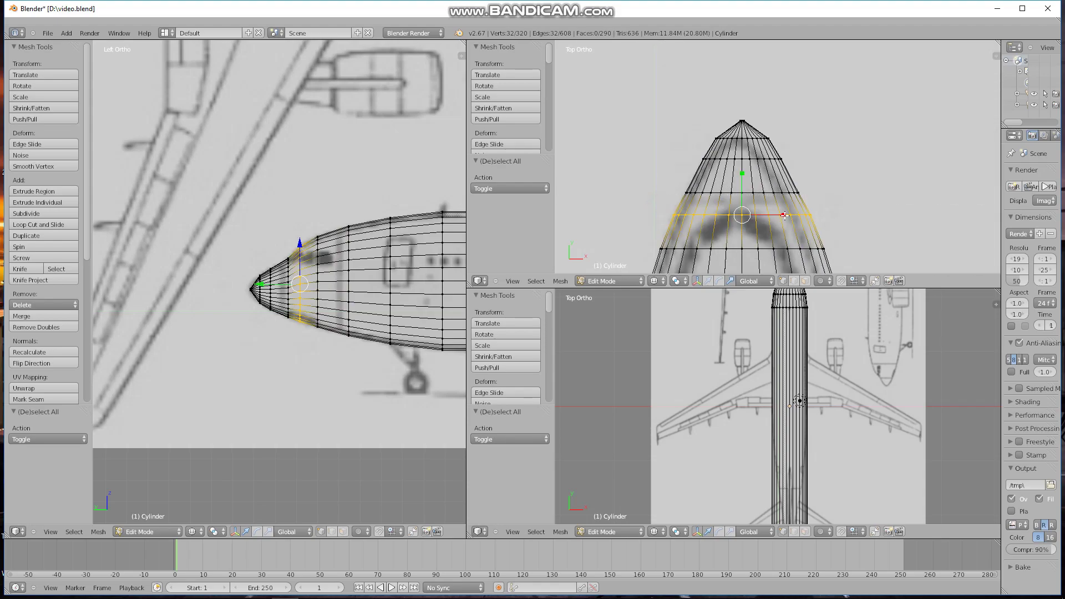
click(784, 215)
drag(784, 215, 783, 215)
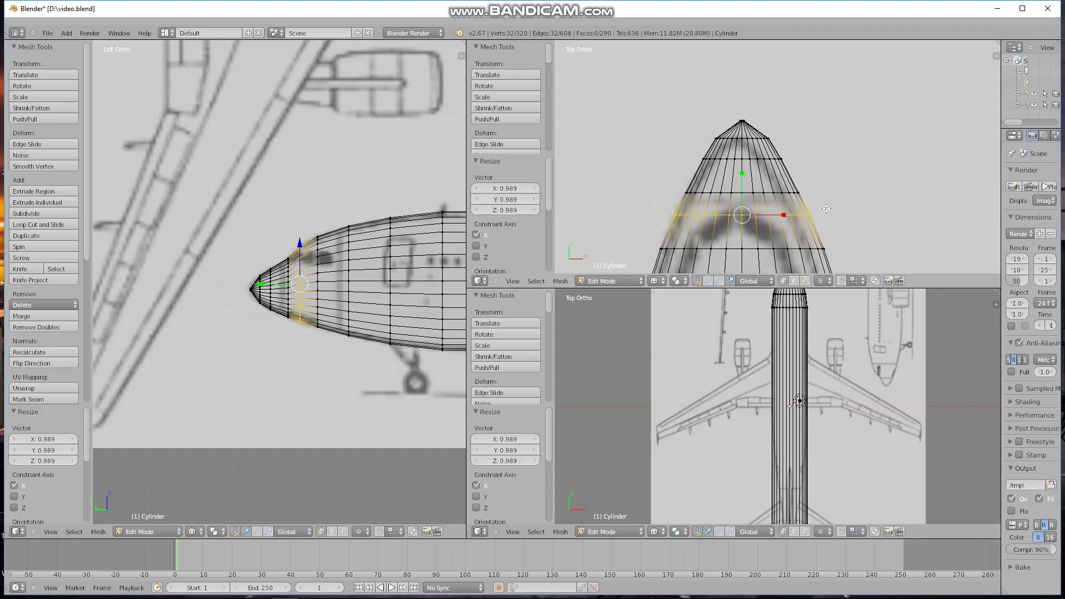
key(a)
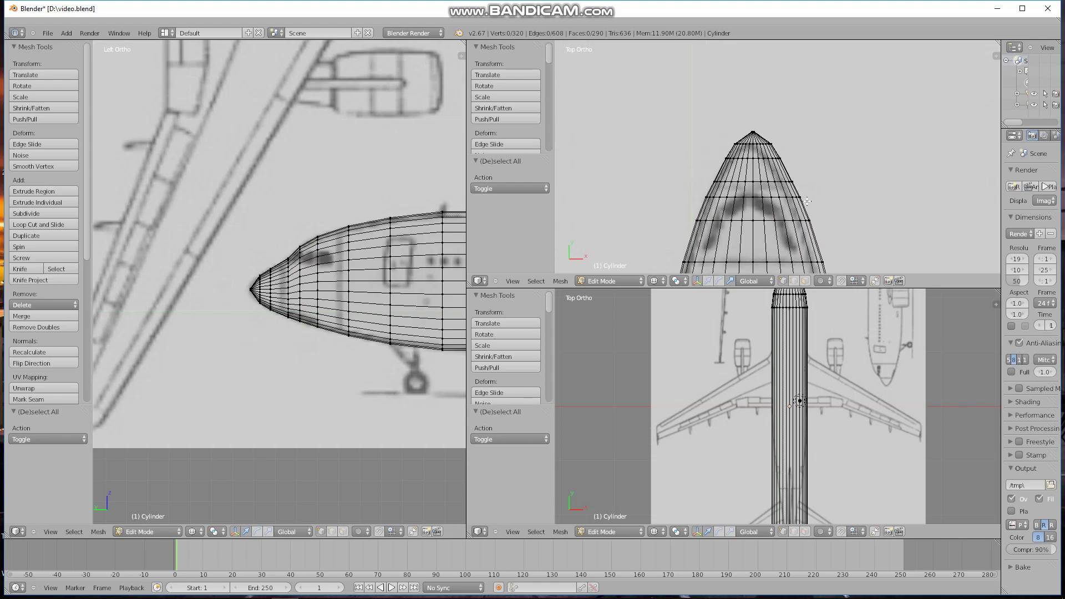
scroll(797, 209, down, 1)
scroll(810, 202, down, 3)
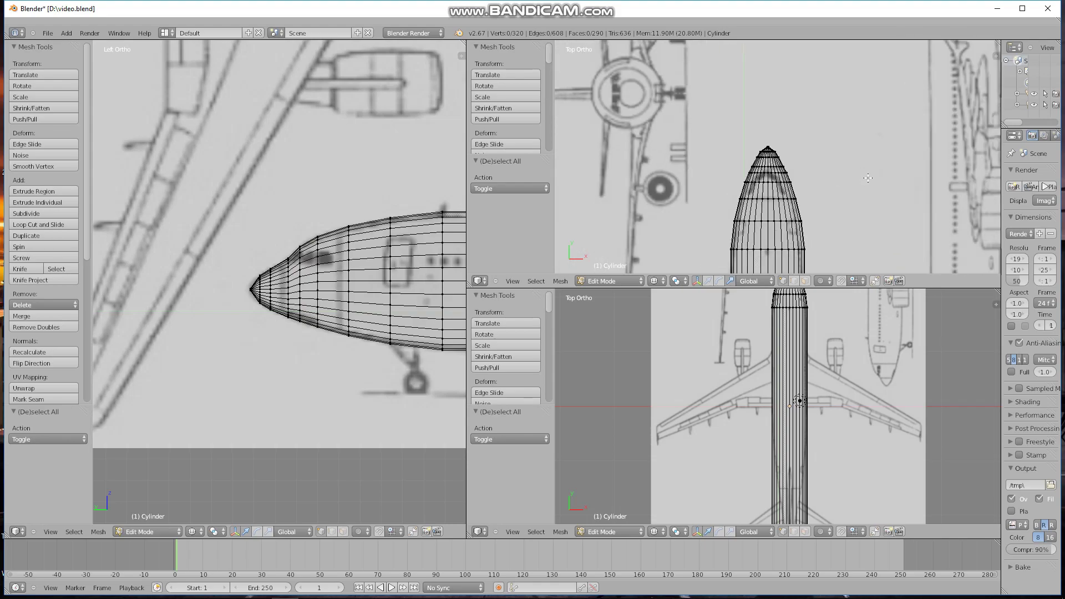
Step: Set the top-view blueprint's offsets to X 2.341 and Y 10.601
key(n)
scroll(951, 187, down, 10)
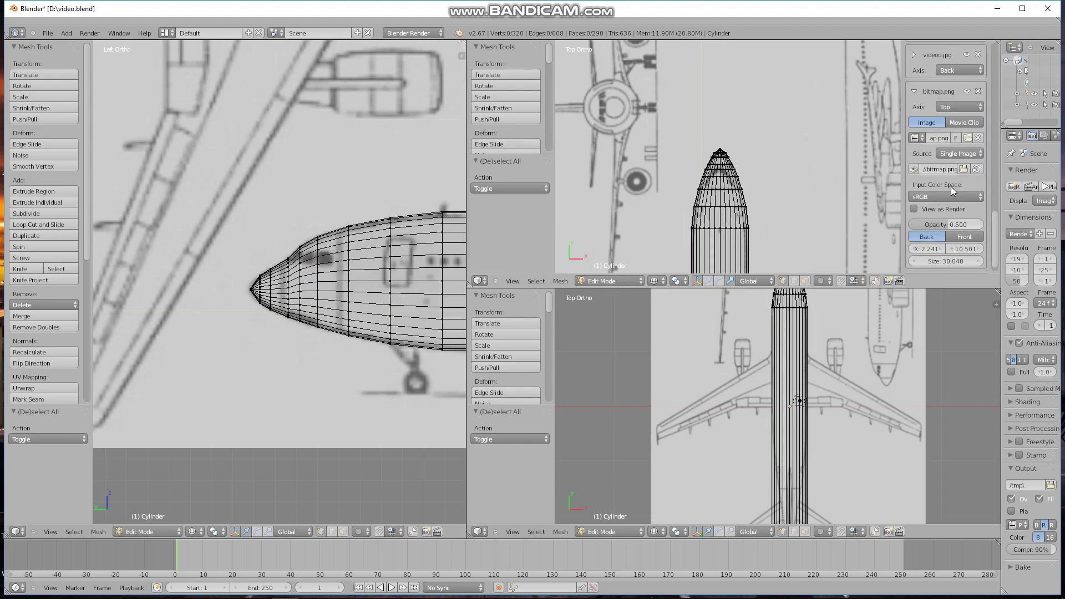
click(941, 250)
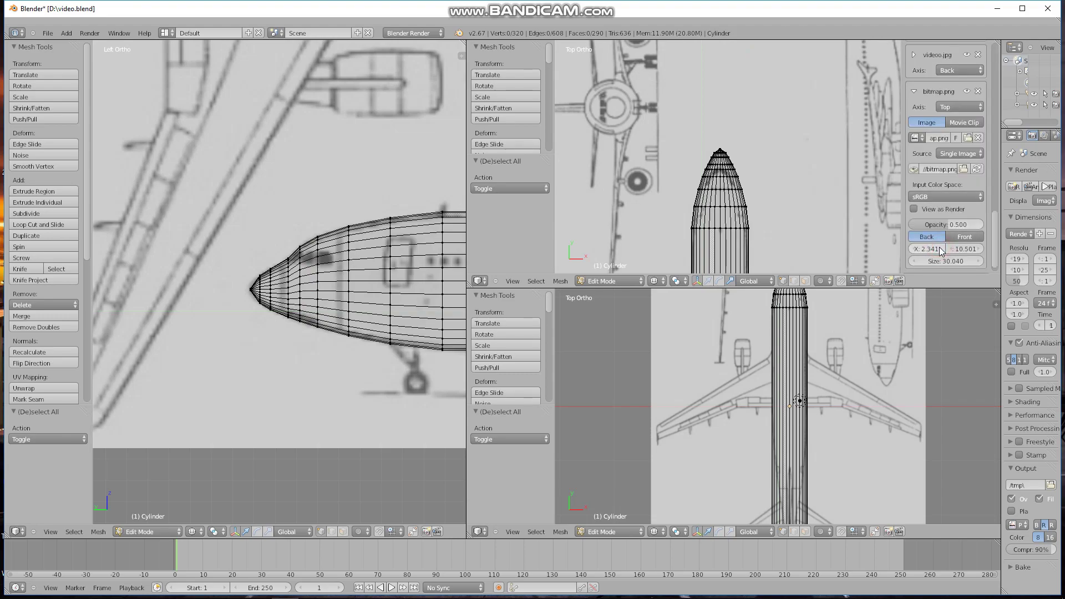
click(976, 250)
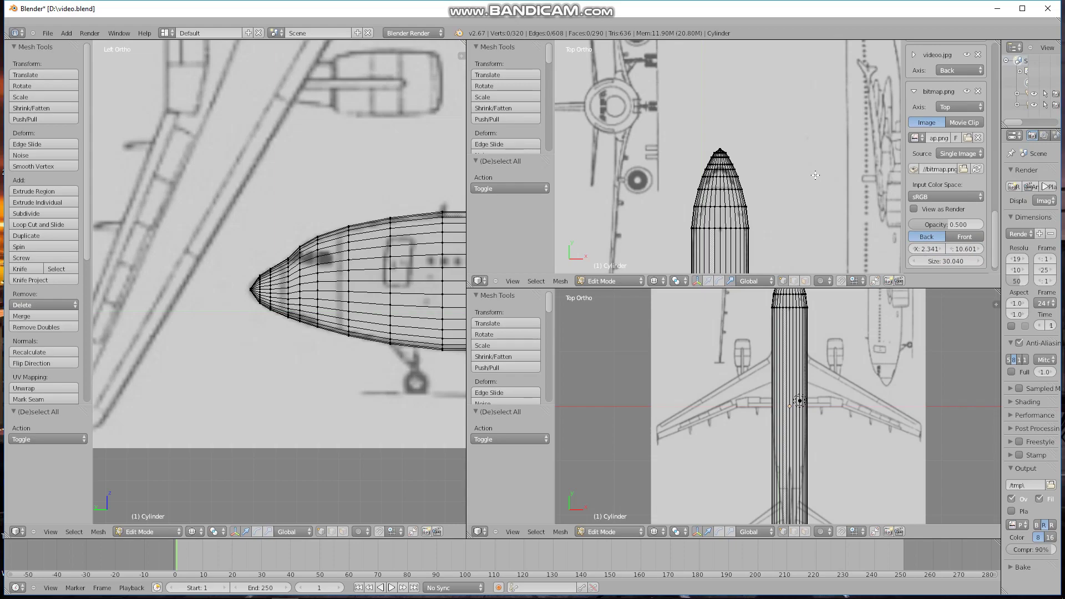
key(n)
Step: Scale one edge loop partway along the nose slightly to fit the drawing
scroll(782, 186, up, 3)
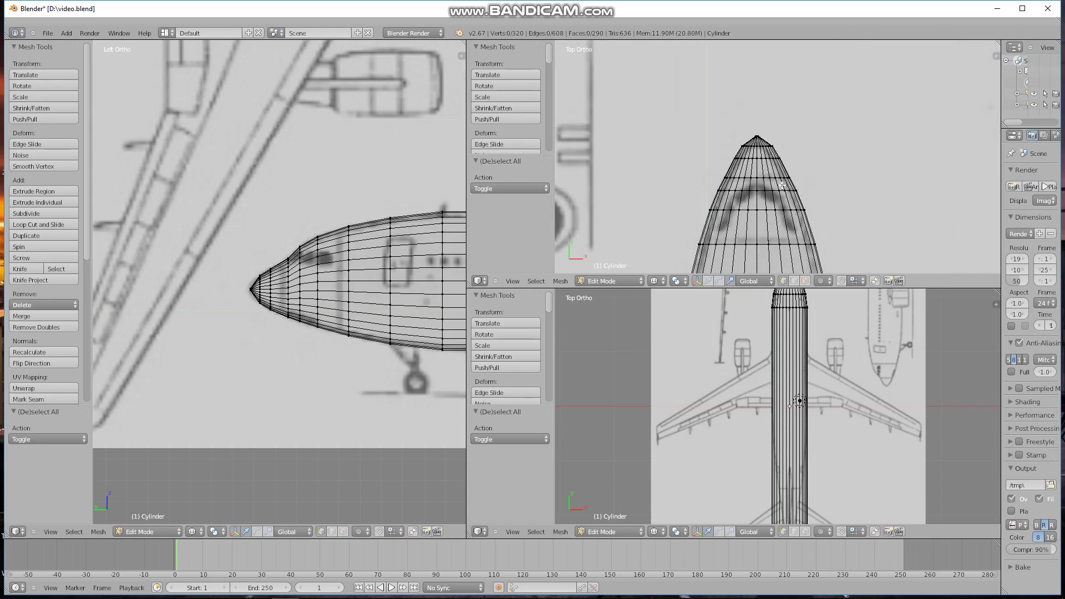
scroll(779, 172, up, 2)
scroll(783, 188, up, 2)
scroll(784, 190, up, 1)
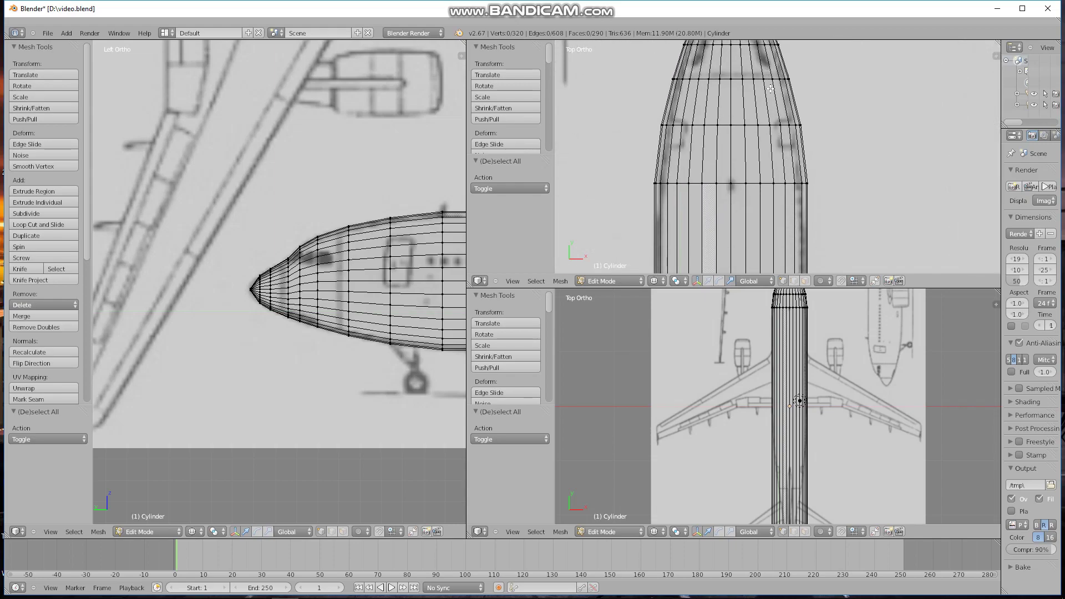
scroll(785, 192, up, 1)
scroll(786, 194, down, 4)
scroll(786, 196, up, 1)
scroll(784, 205, up, 1)
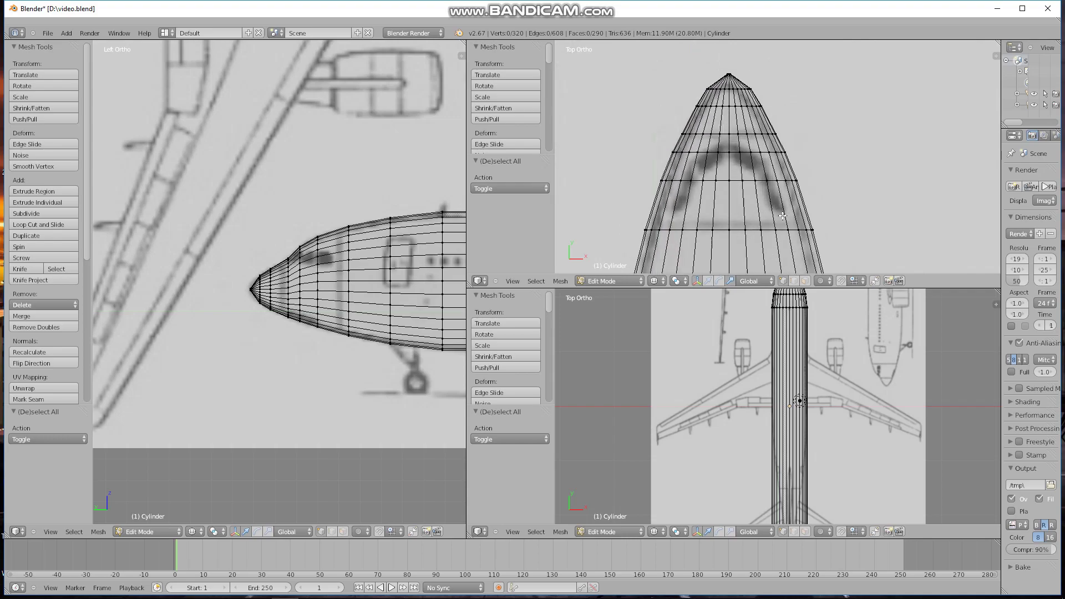
scroll(782, 214, up, 1)
scroll(782, 203, up, 1)
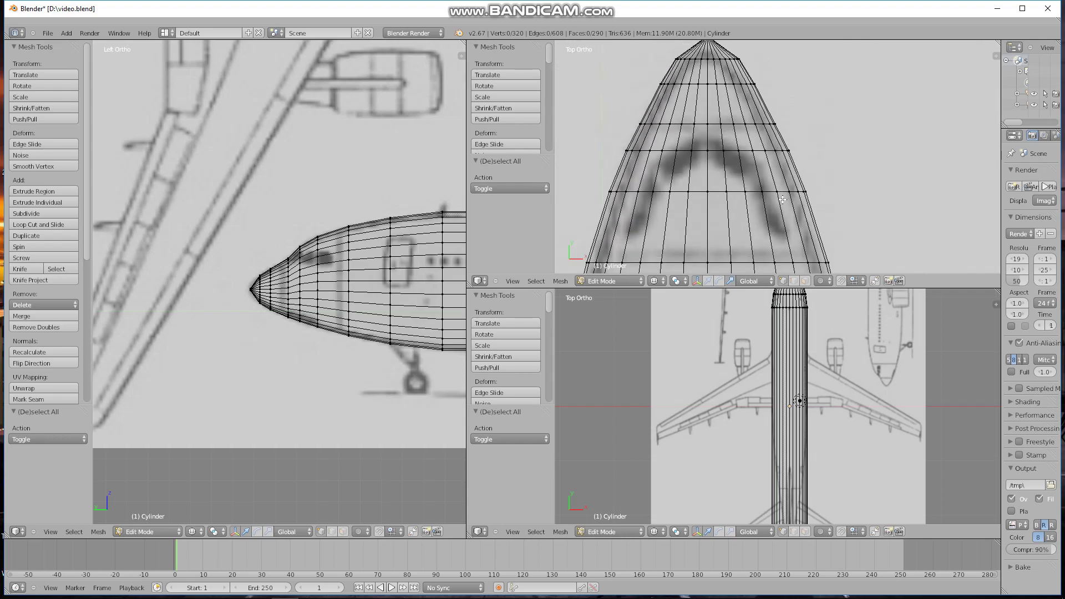
scroll(777, 200, down, 3)
scroll(752, 161, up, 2)
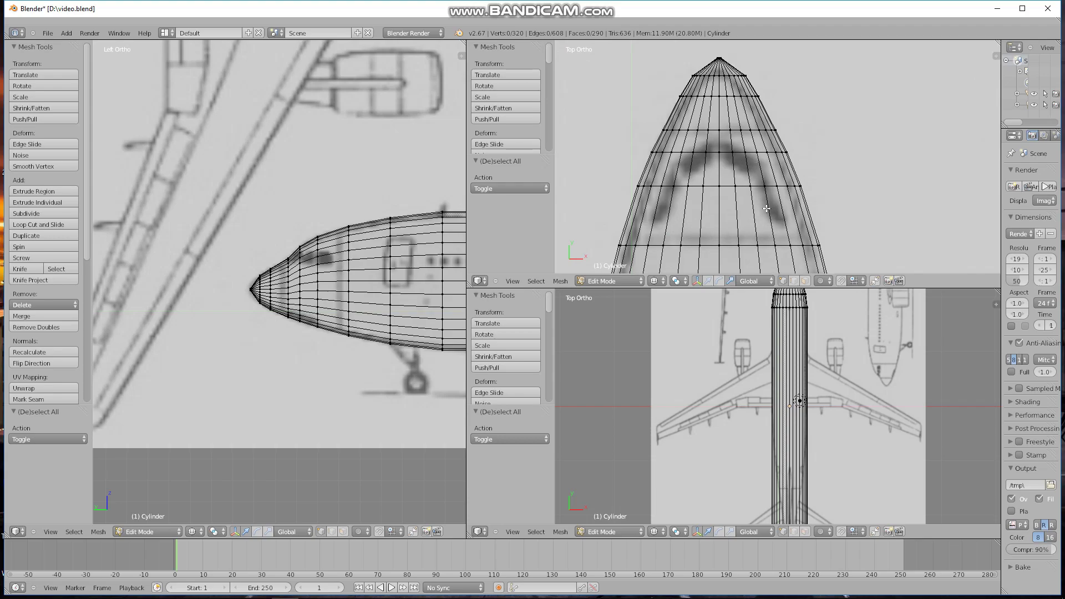
scroll(759, 200, down, 2)
scroll(757, 200, up, 2)
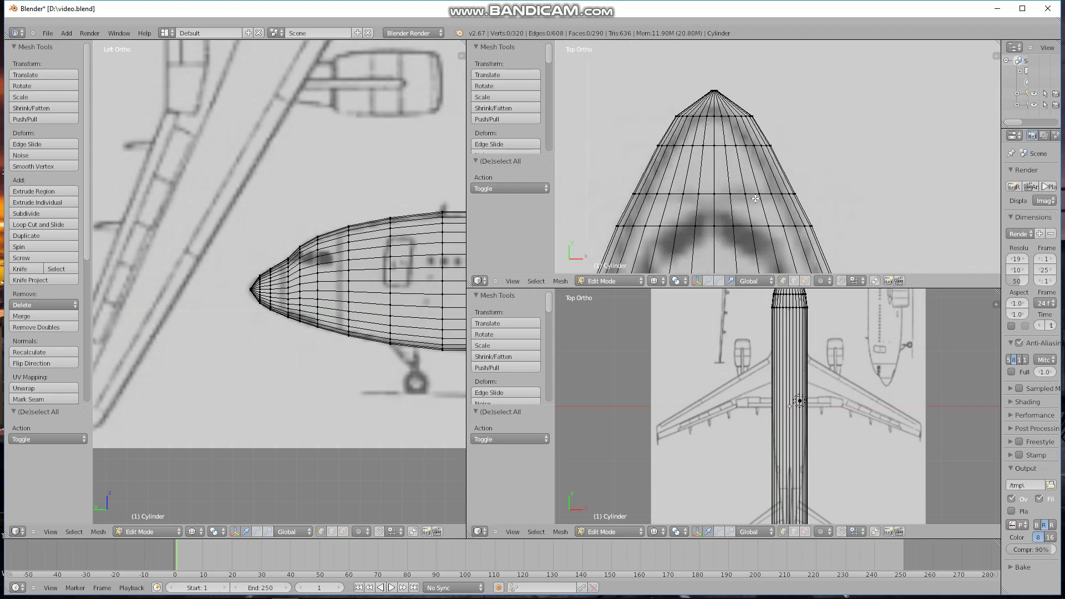
alt+right_click(632, 190)
key(s)
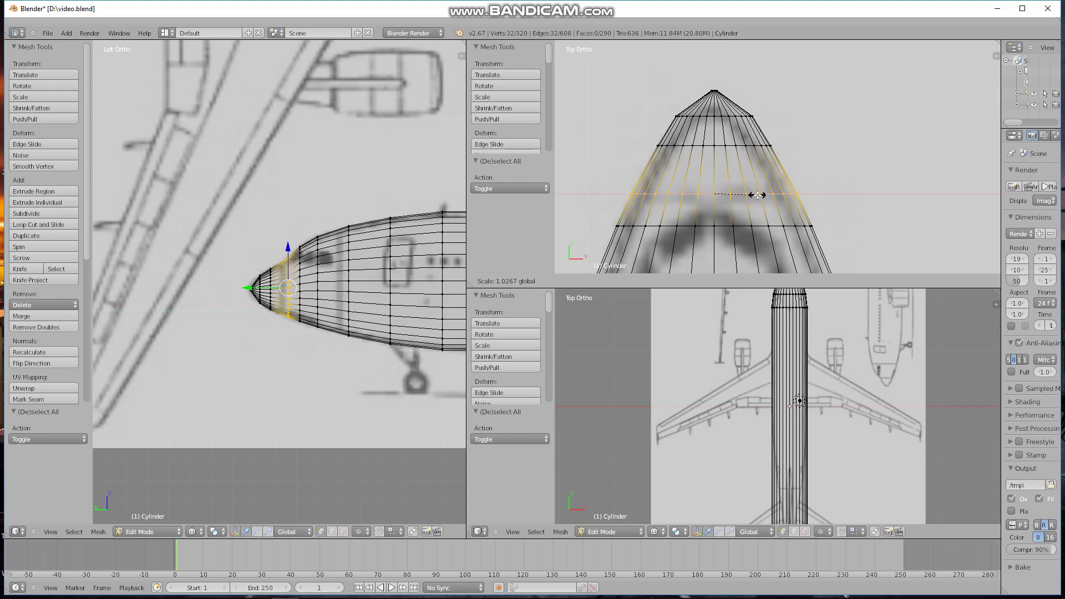
click(757, 195)
key(a)
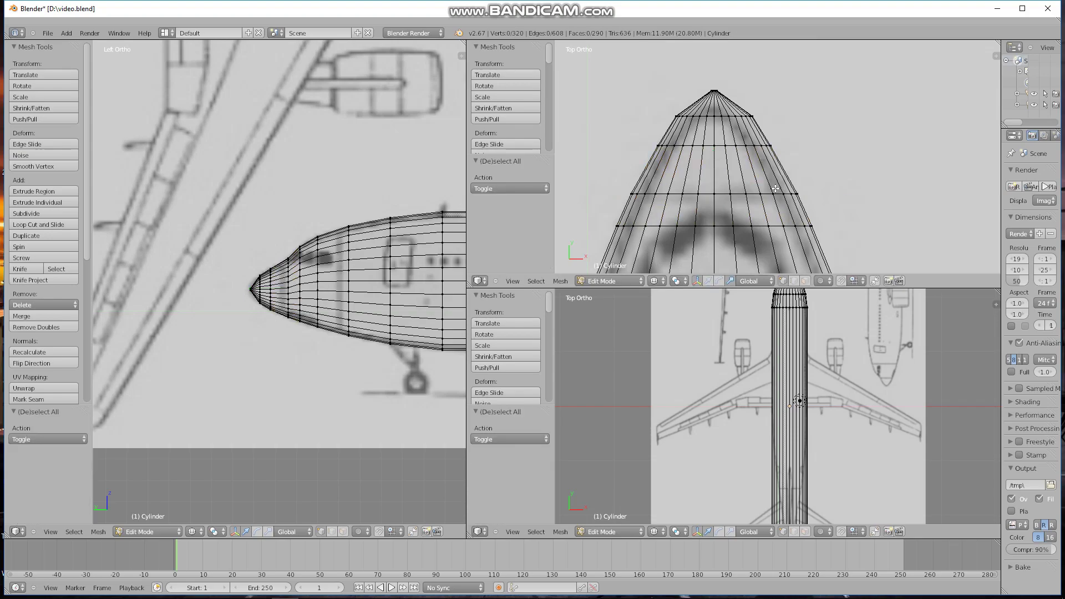
scroll(775, 188, down, 4)
Step: Switch the bottom-right viewport to Back view and zoom in on the cylinder's circular cross-section
scroll(381, 262, down, 2)
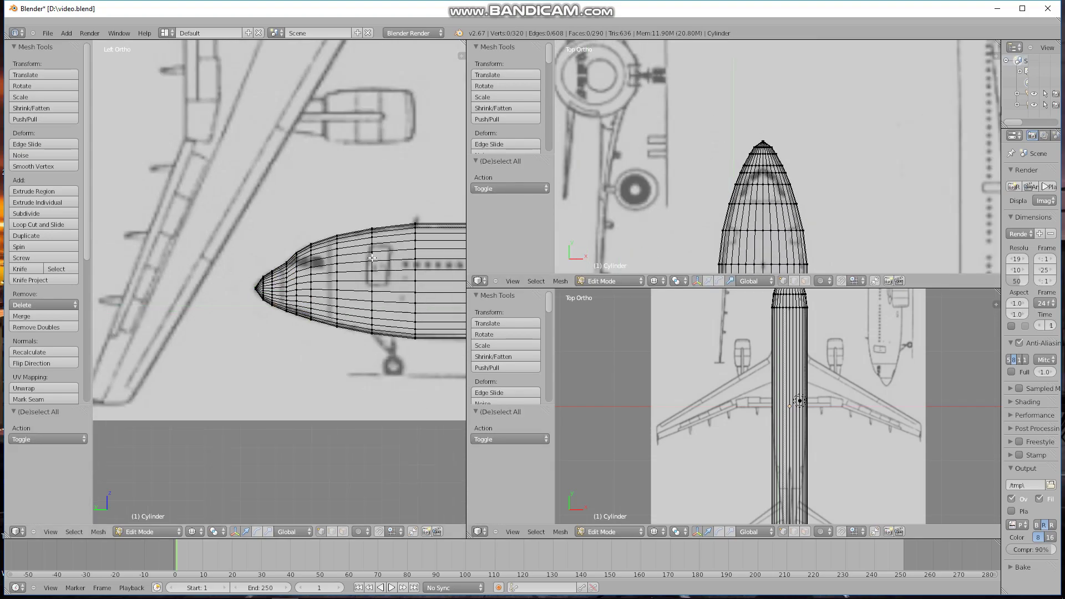
scroll(377, 262, down, 2)
scroll(369, 260, up, 5)
scroll(371, 259, up, 1)
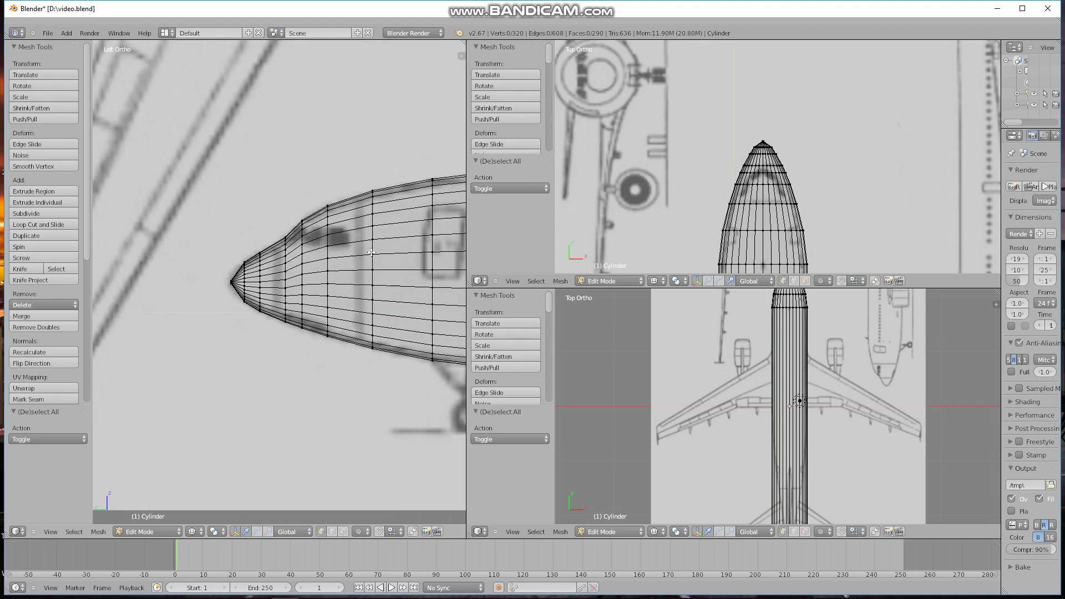
scroll(373, 252, up, 1)
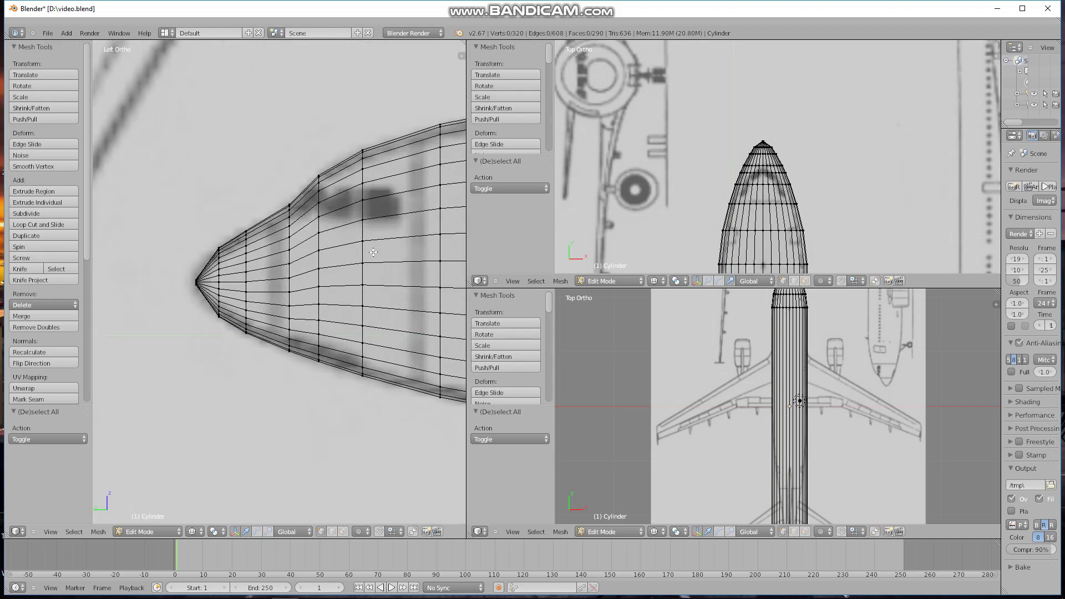
click(511, 531)
click(532, 450)
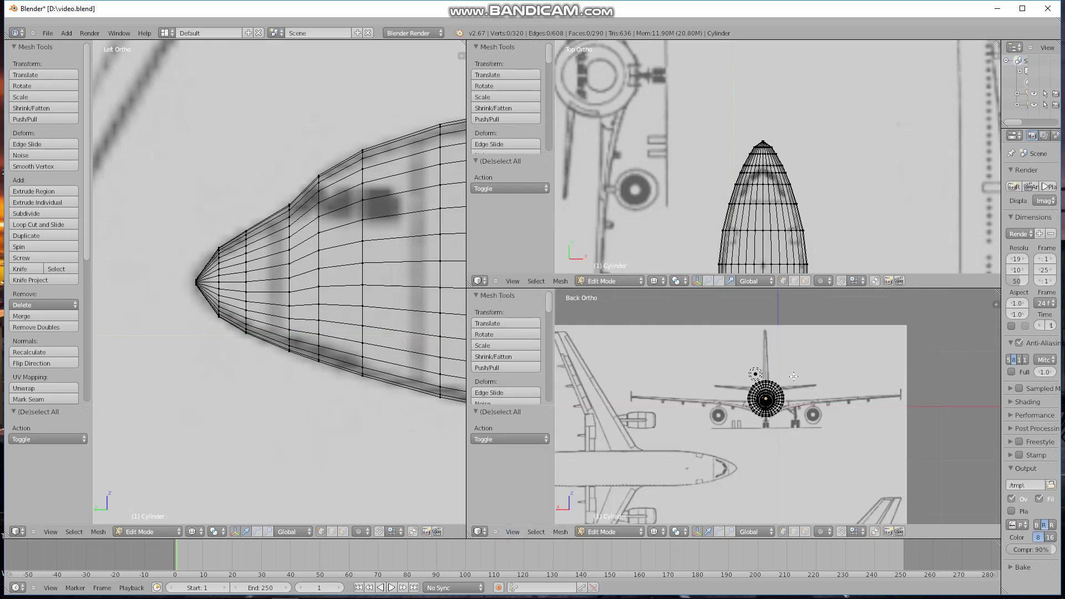
scroll(794, 377, up, 3)
scroll(791, 391, up, 3)
scroll(803, 405, up, 3)
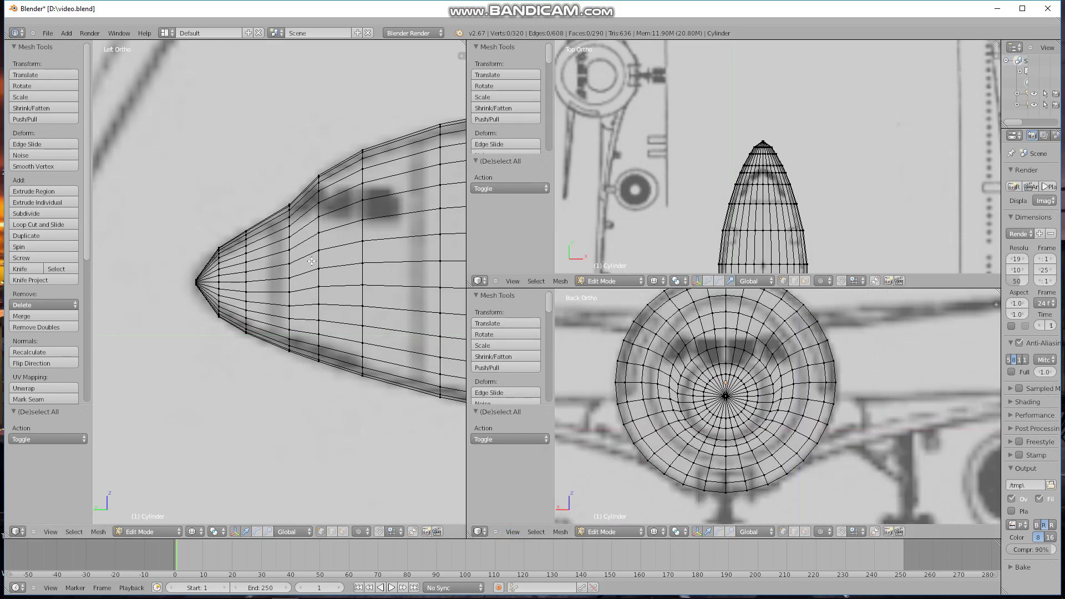
scroll(311, 260, down, 1)
scroll(327, 265, down, 1)
scroll(338, 270, down, 2)
scroll(349, 273, down, 1)
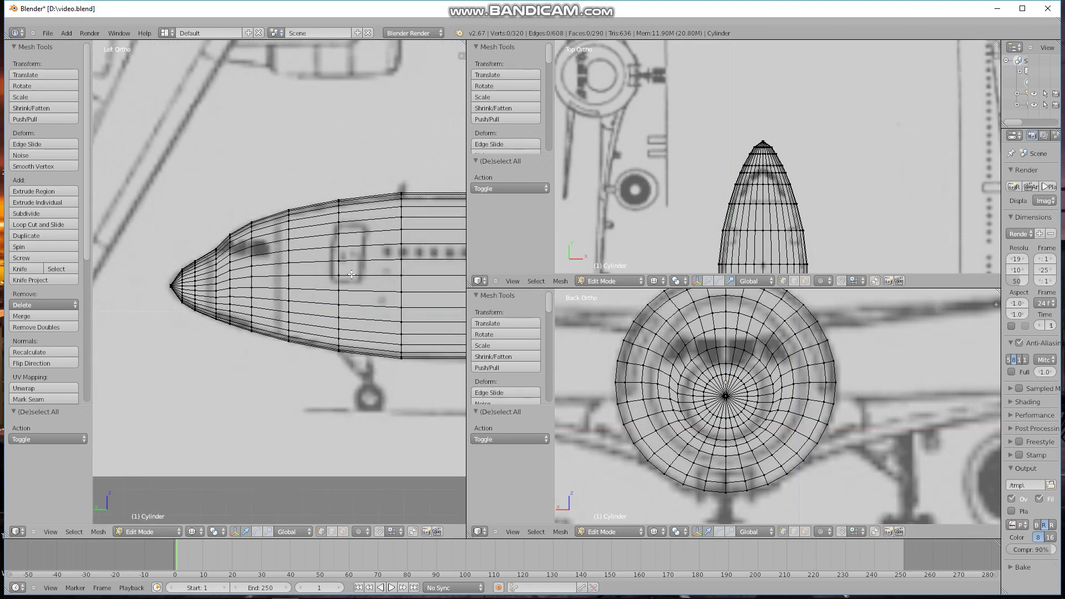
scroll(352, 274, down, 1)
scroll(353, 272, down, 1)
scroll(355, 272, down, 2)
Step: Pan to the tail, switch to wireframe, and box-select the rear-end vertex ring
shift+middle_drag(355, 272, 282, 281)
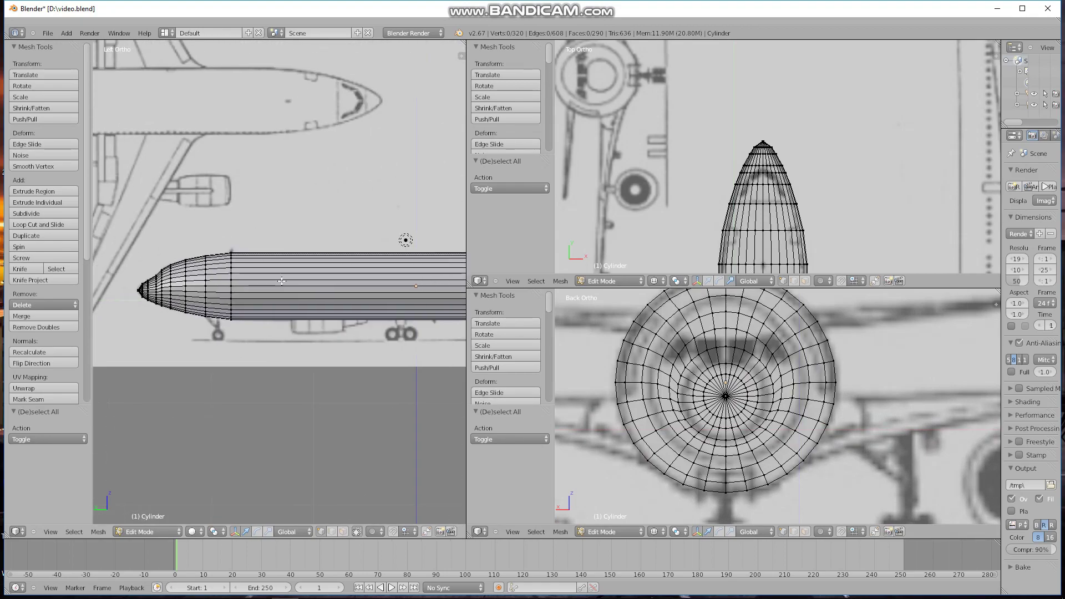
ctrl+scroll(282, 281, down, 1)
ctrl+scroll(322, 284, down, 2)
ctrl+scroll(358, 287, down, 3)
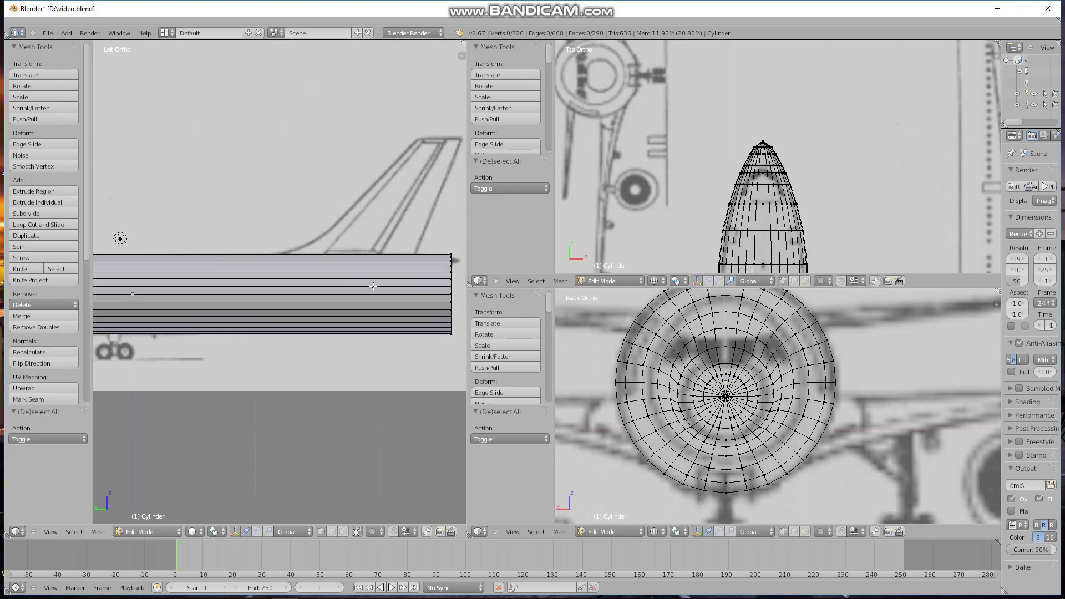
key(z)
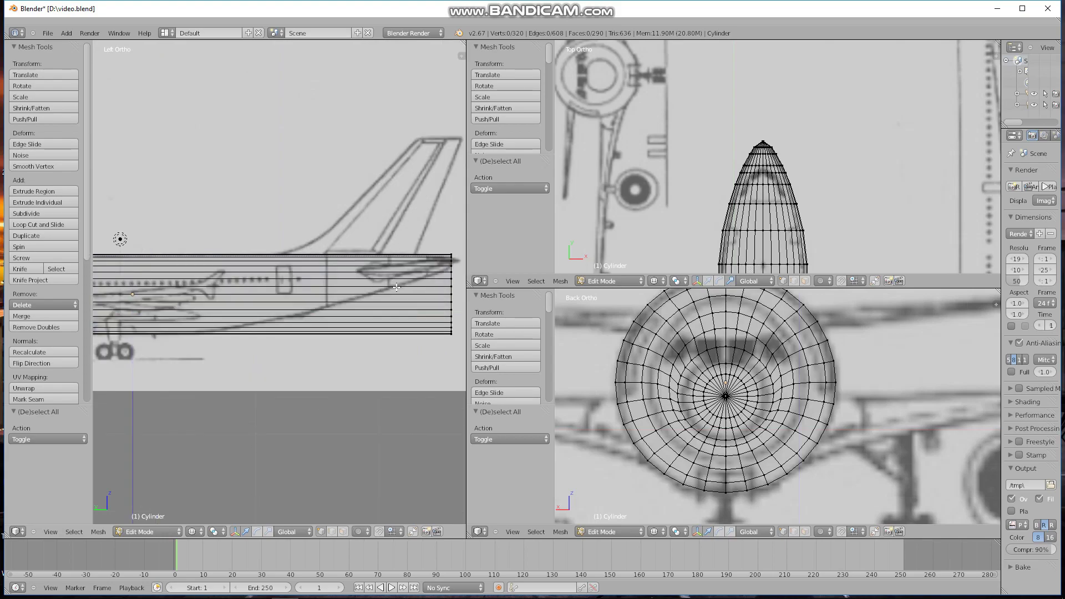
key(b)
drag(435, 237, 456, 339)
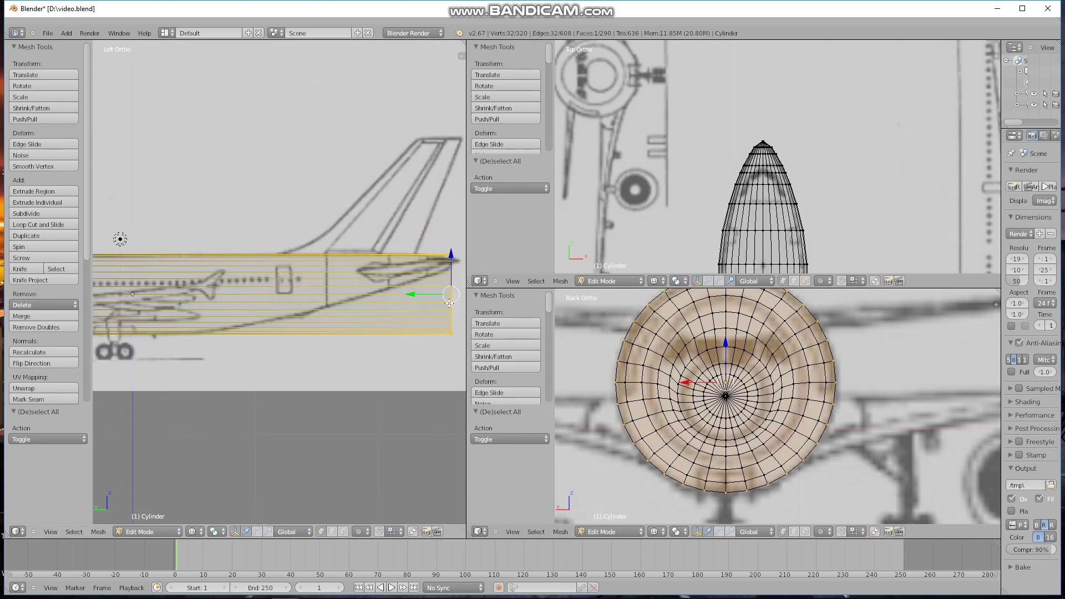
Step: Loop-cut a new edge loop across the rear fuselage, slid to factor -0.01653
key(ctrl+r)
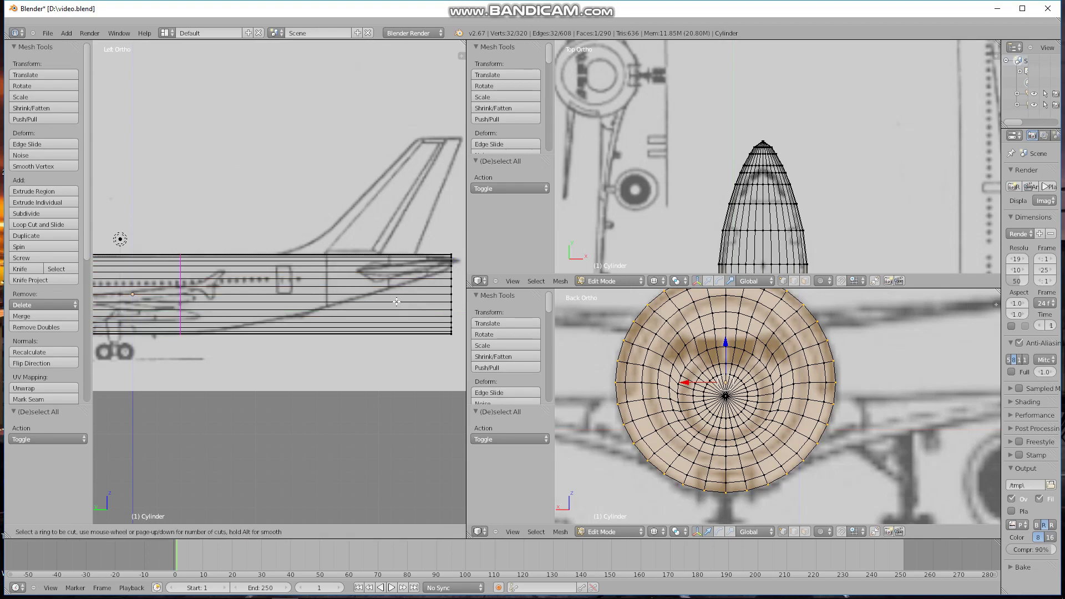
click(399, 301)
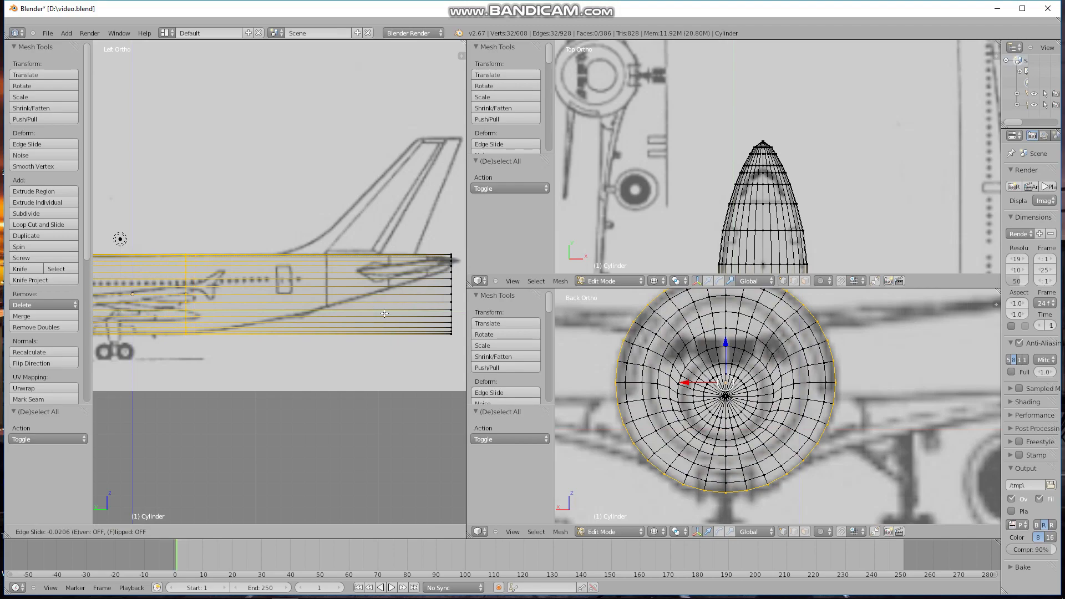
click(382, 313)
scroll(366, 313, up, 1)
scroll(341, 321, up, 1)
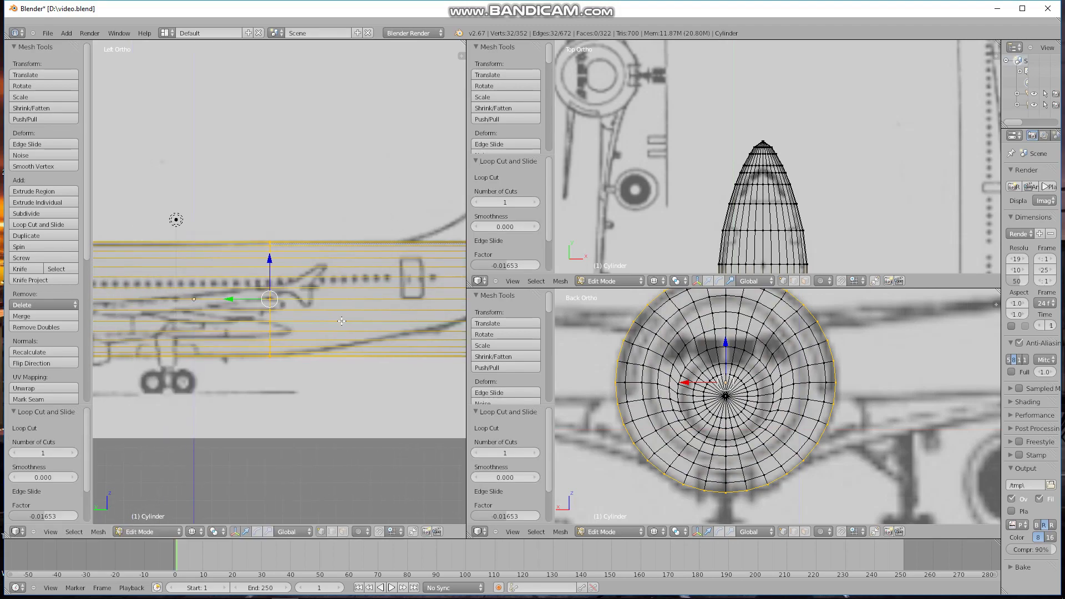
scroll(339, 321, up, 1)
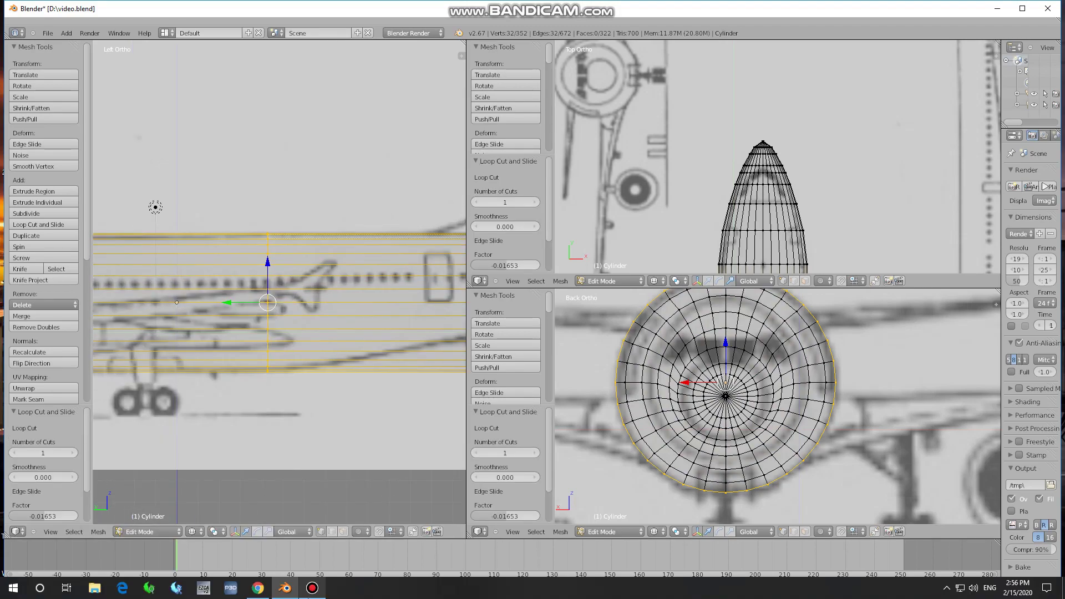
mouse_move(314, 592)
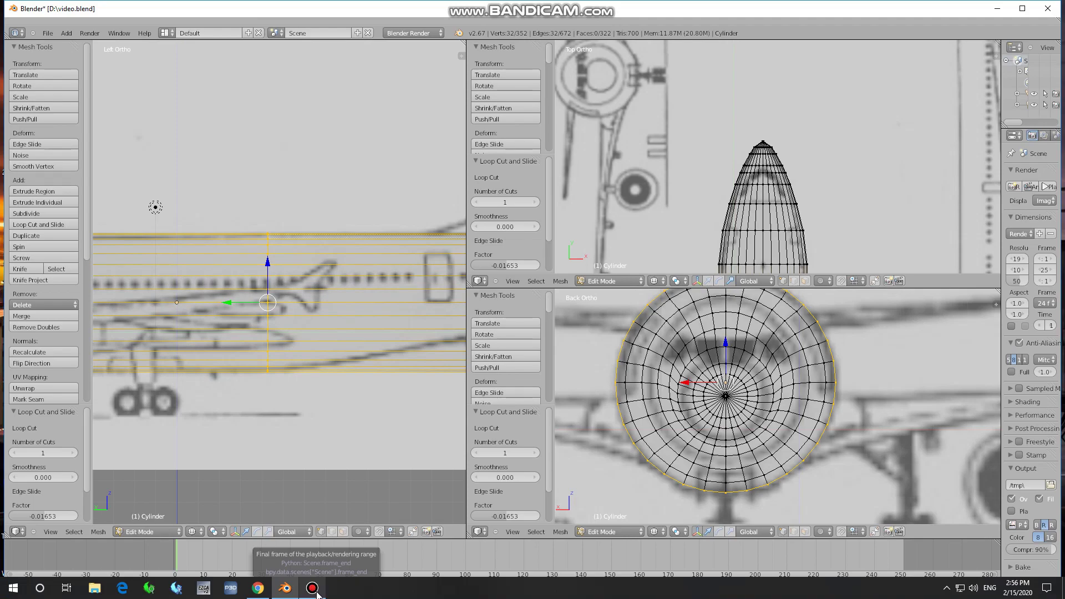
click(314, 589)
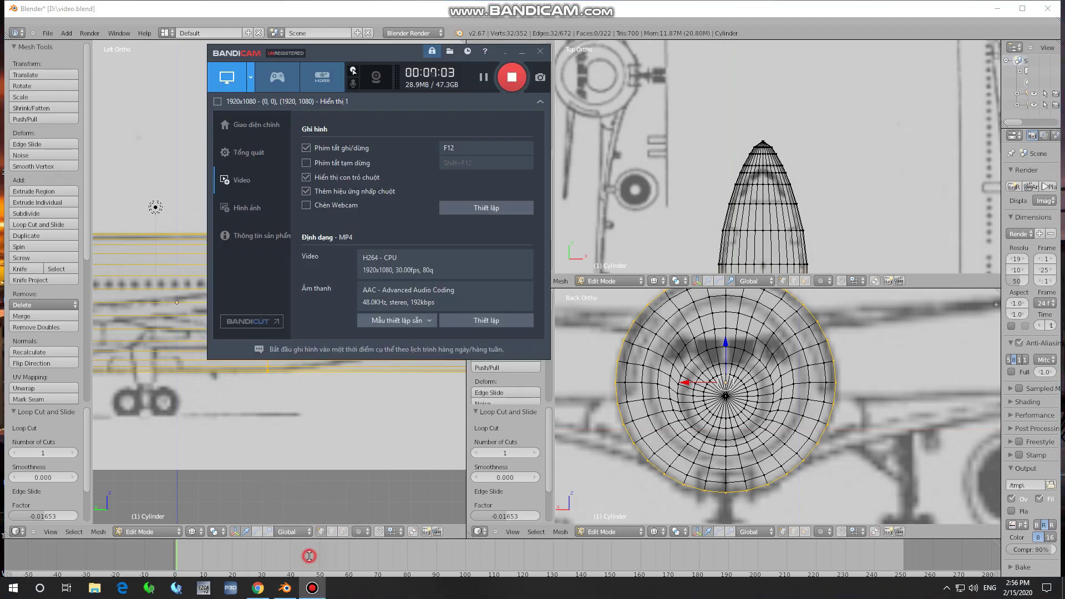
click(504, 52)
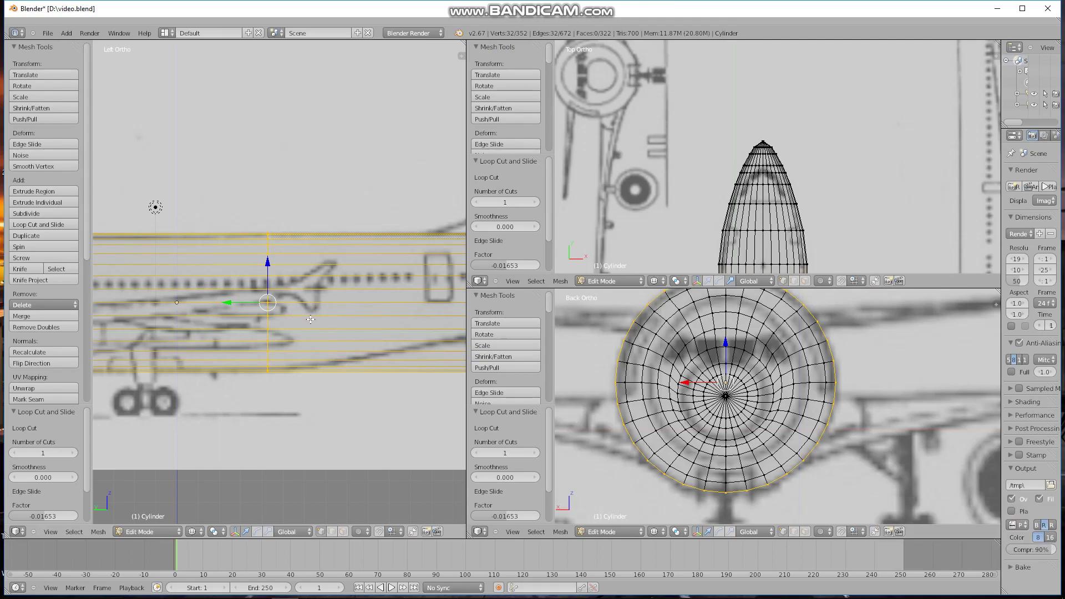
key(ctrl+r)
Step: Place a loop cut across the rear fuselage and pan the side view toward the tail
click(341, 314)
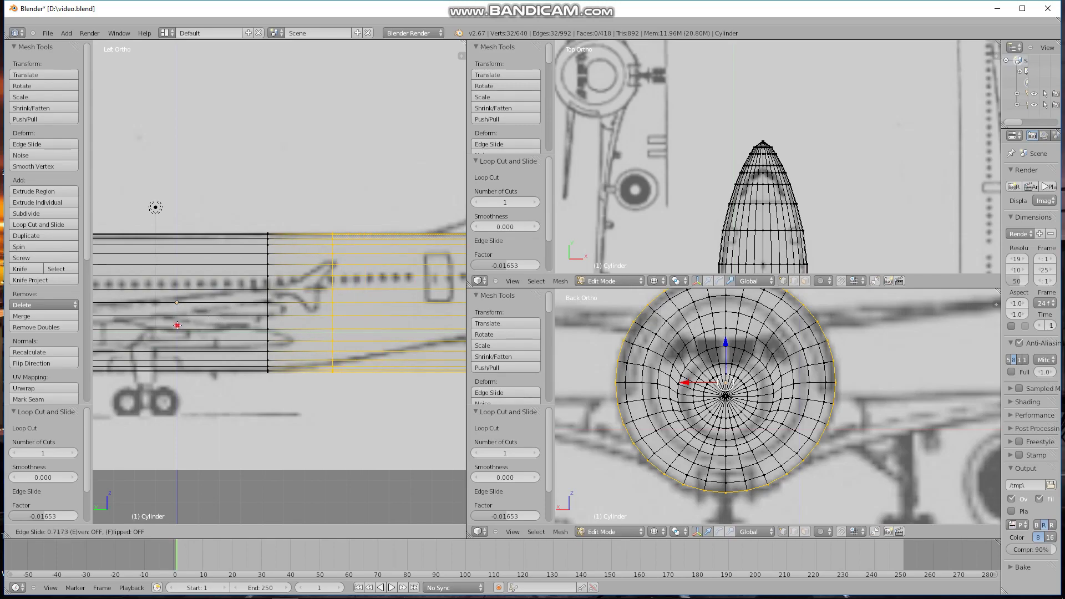
click(177, 325)
scroll(667, 246, down, 8)
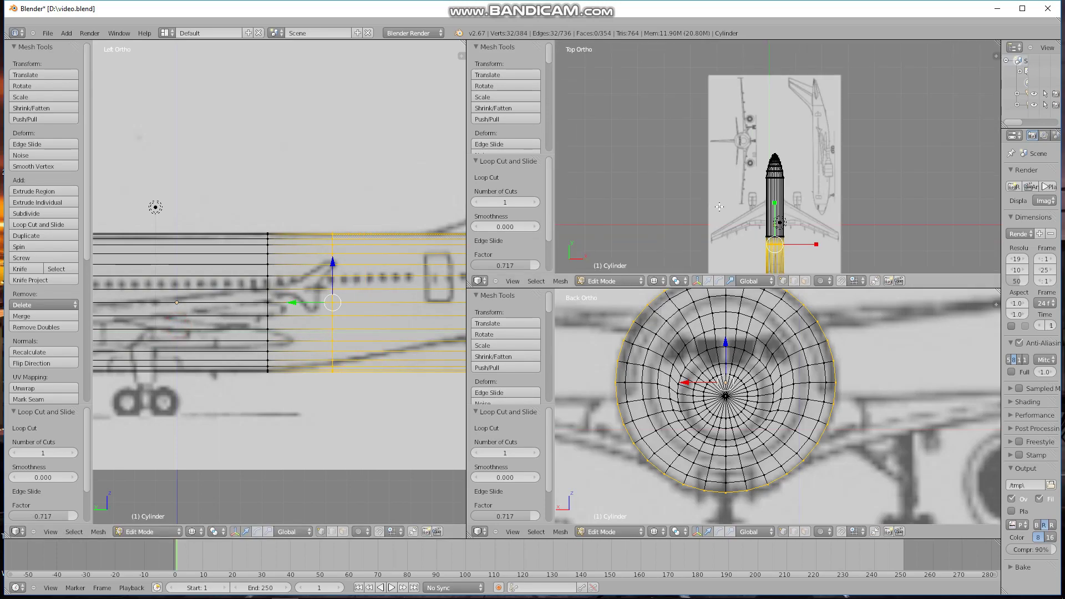
scroll(719, 206, up, 1)
scroll(716, 194, up, 2)
scroll(708, 167, up, 2)
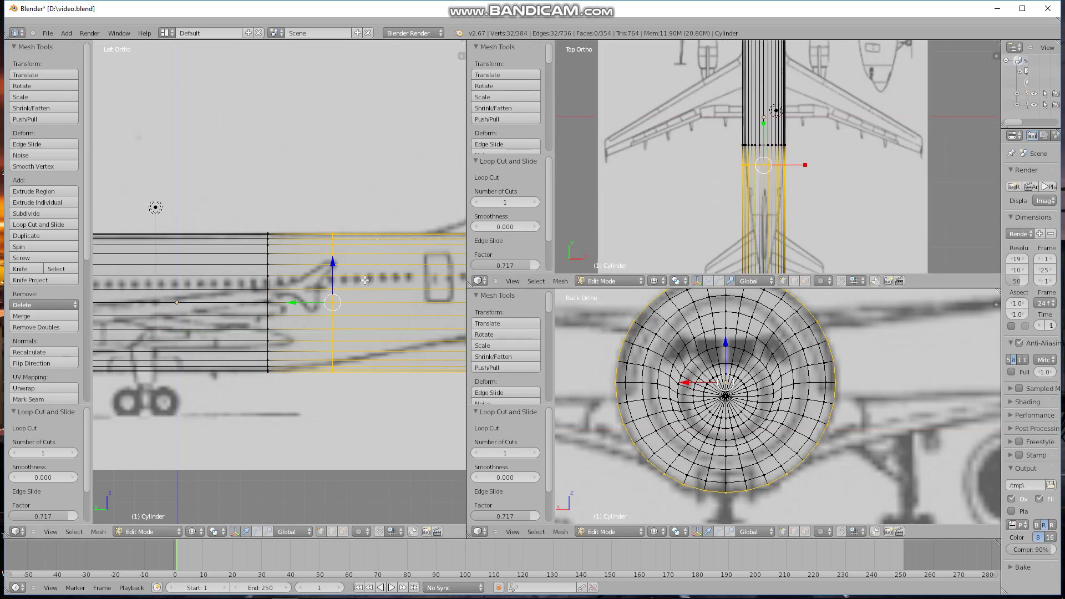
mouse_move(365, 280)
shift+middle_down()
mouse_move(272, 293)
mouse_move(246, 321)
shift+middle_up()
scroll(250, 295, down, 1)
scroll(249, 295, down, 1)
Step: Add two more edge loops across the rear fuselage section
key(ctrl+r)
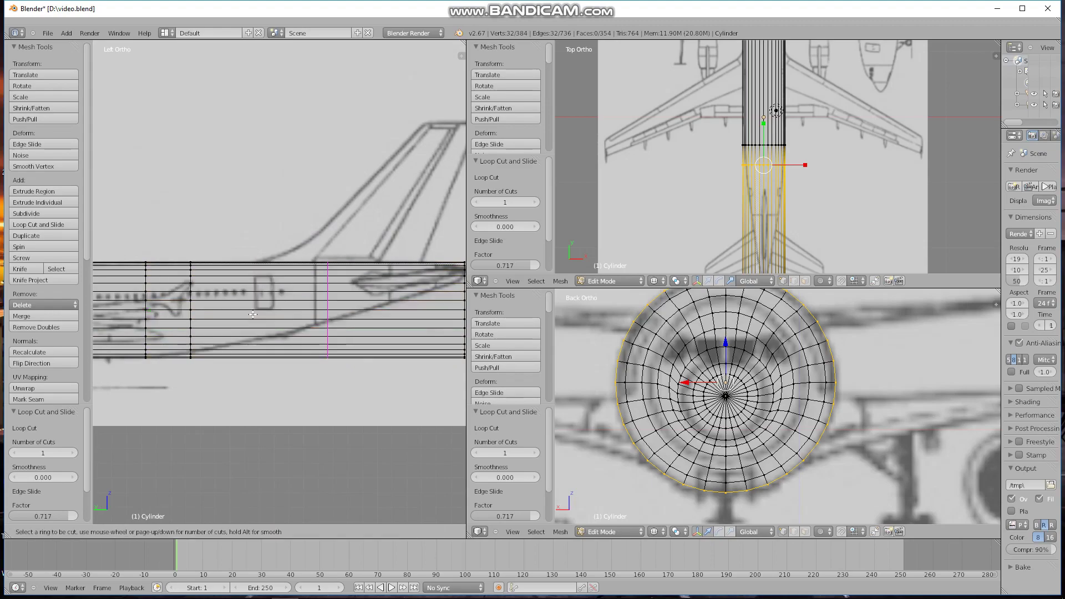
click(248, 310)
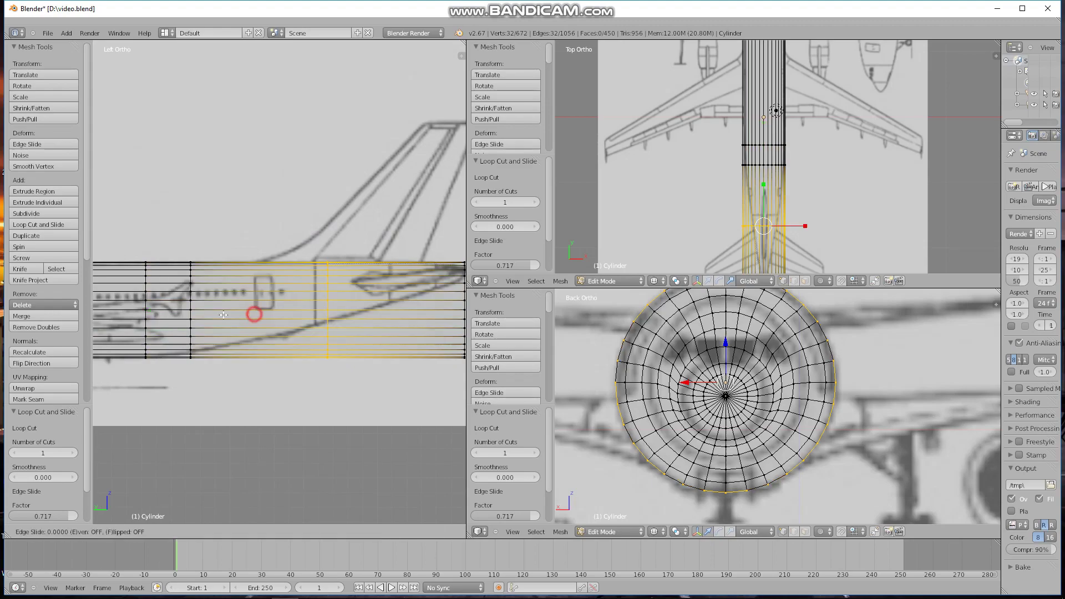
click(160, 327)
key(ctrl+r)
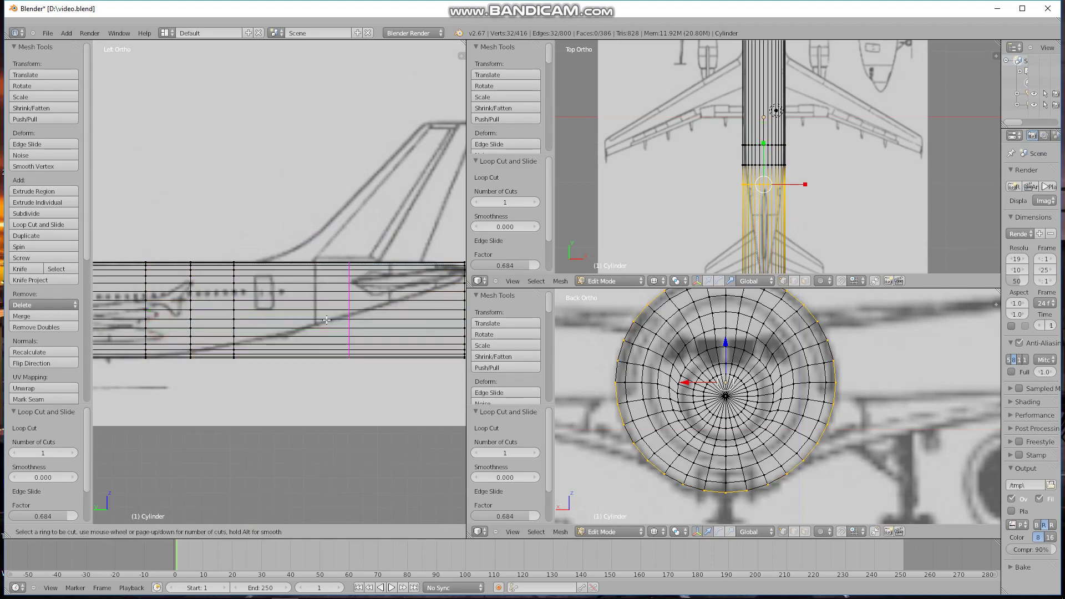
click(301, 318)
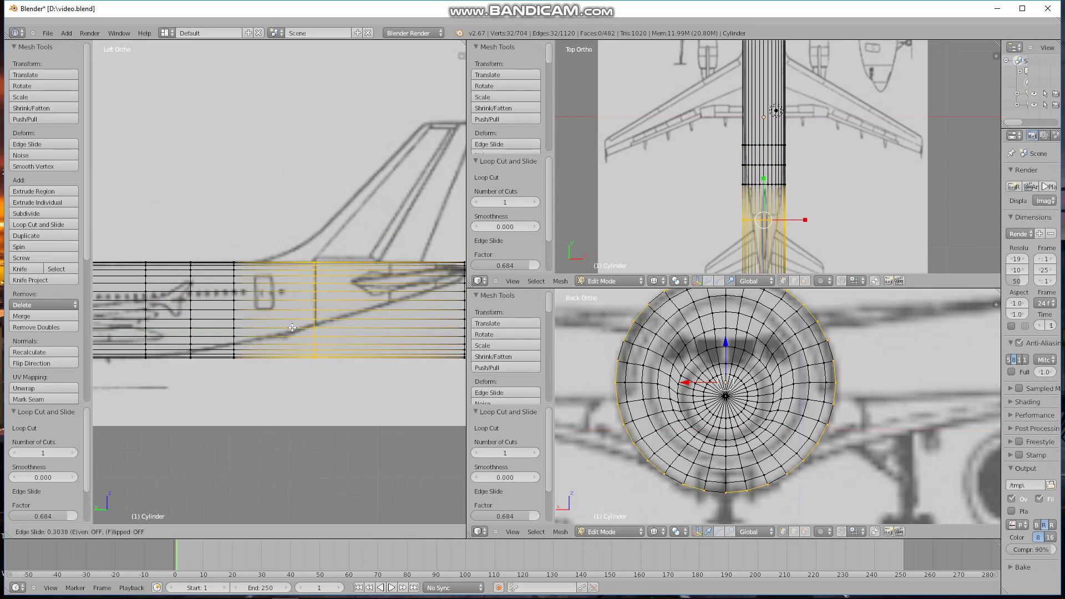
click(293, 328)
Step: Add two final edge loops near the tail end
key(ctrl+r)
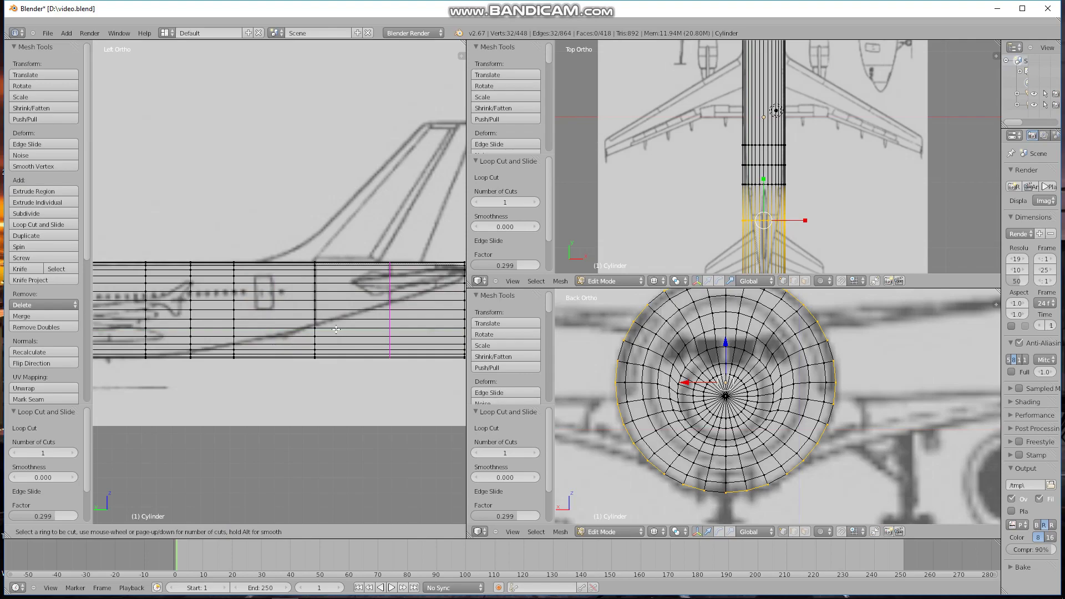
click(336, 328)
click(336, 329)
key(ctrl+r)
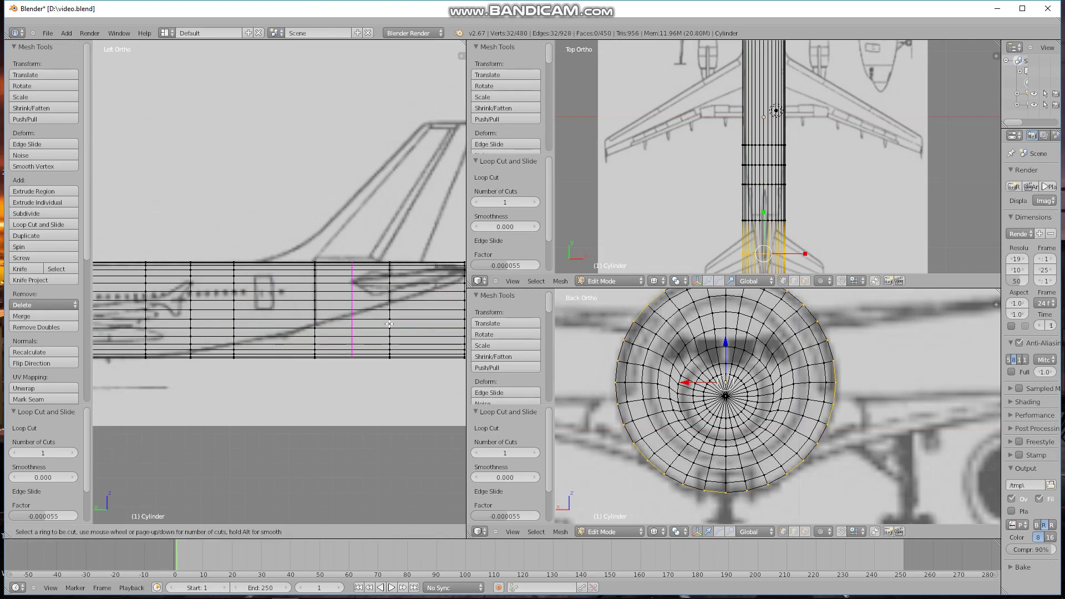
click(423, 313)
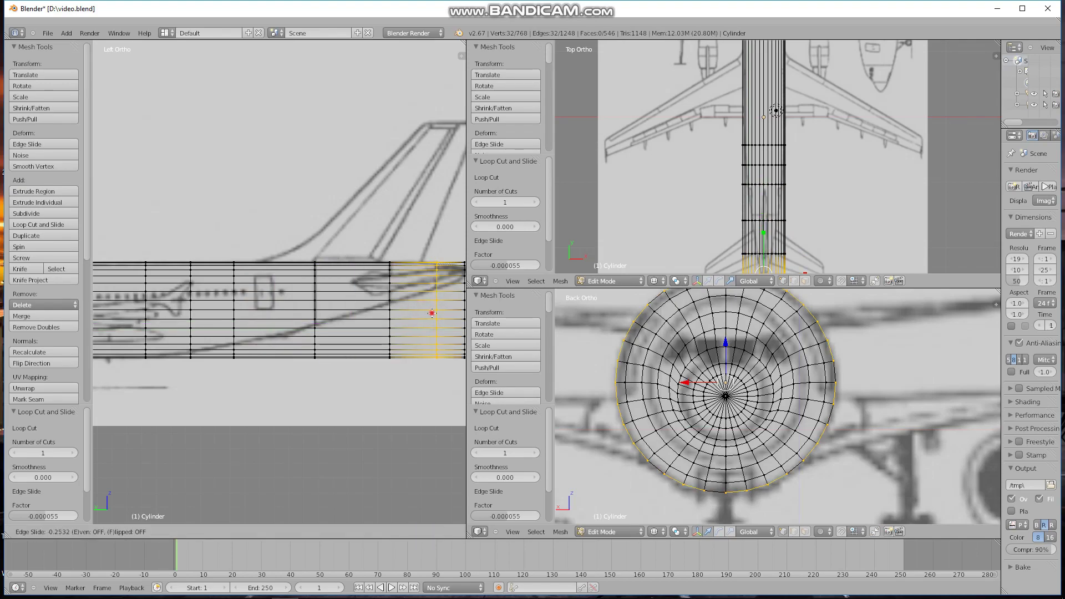
click(432, 313)
Step: Shrink the mid-fuselage edge loop slightly and raise it 0.182 along Z
key(a)
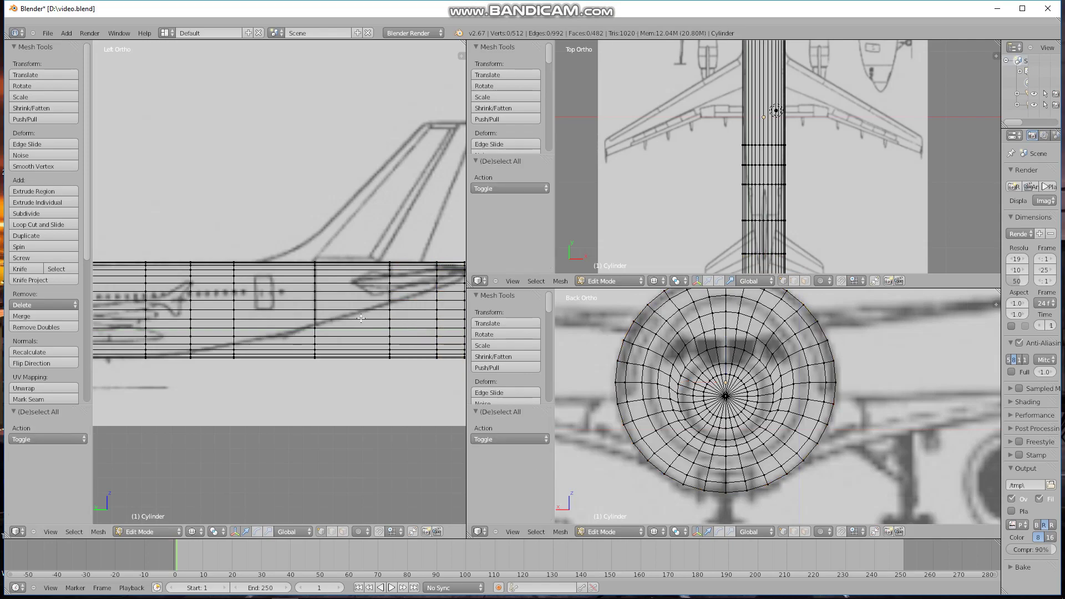
scroll(302, 322, up, 2)
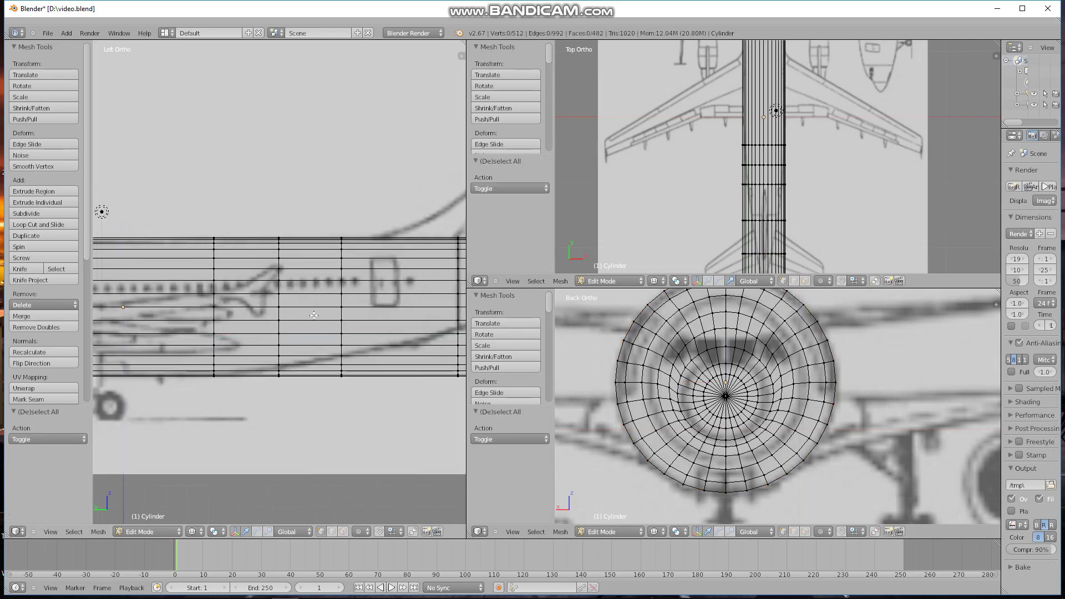
ctrl+scroll(317, 313, up, 3)
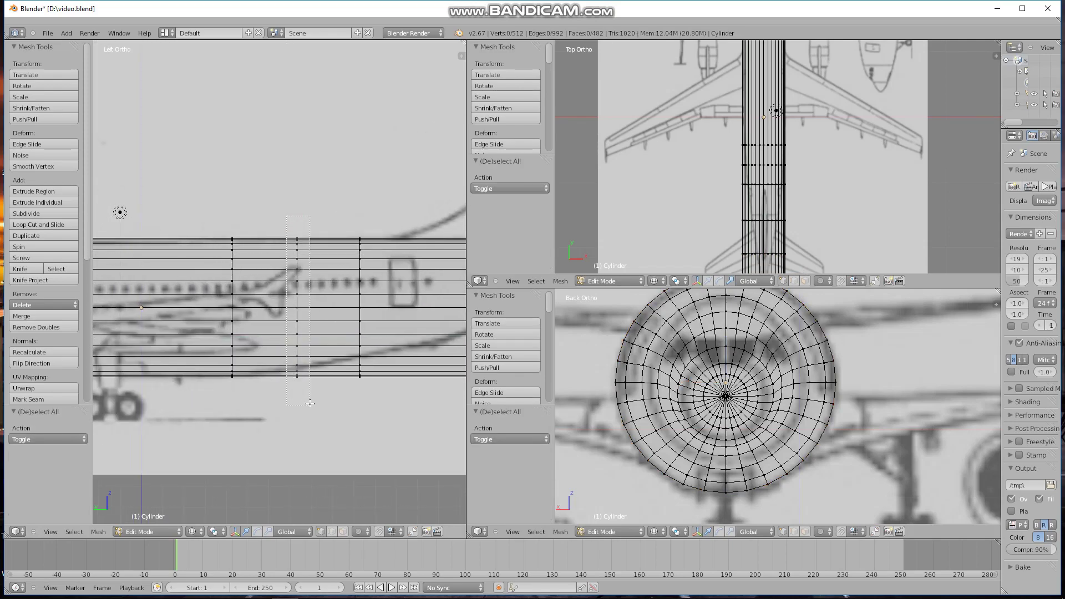
alt+right_click(299, 310)
scroll(308, 317, up, 1)
scroll(308, 317, up, 1)
scroll(312, 319, up, 1)
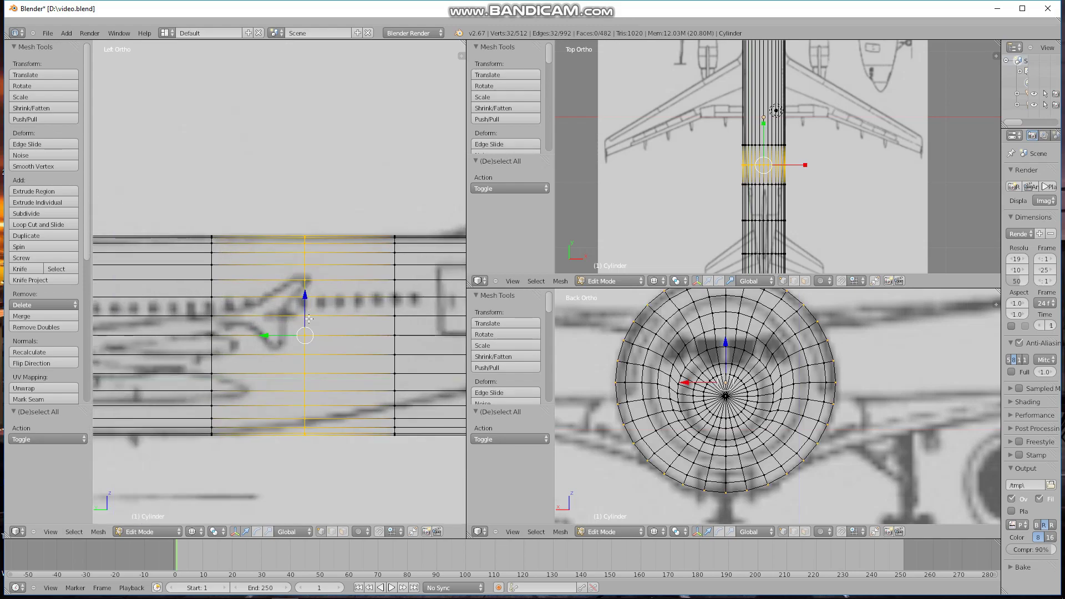
scroll(315, 322, up, 1)
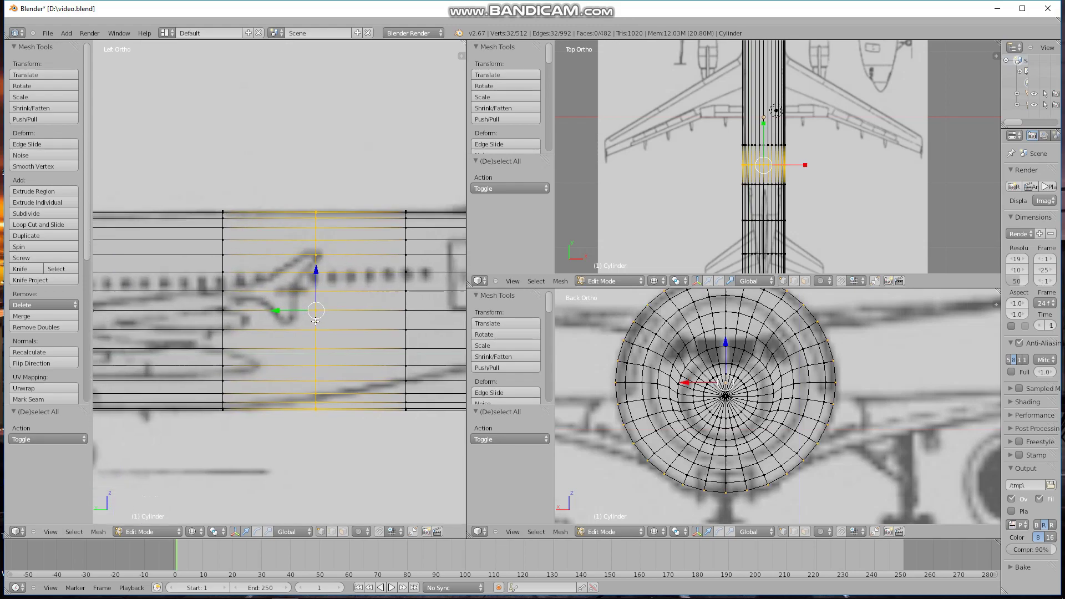
click(266, 533)
drag(316, 270, 315, 273)
key(g)
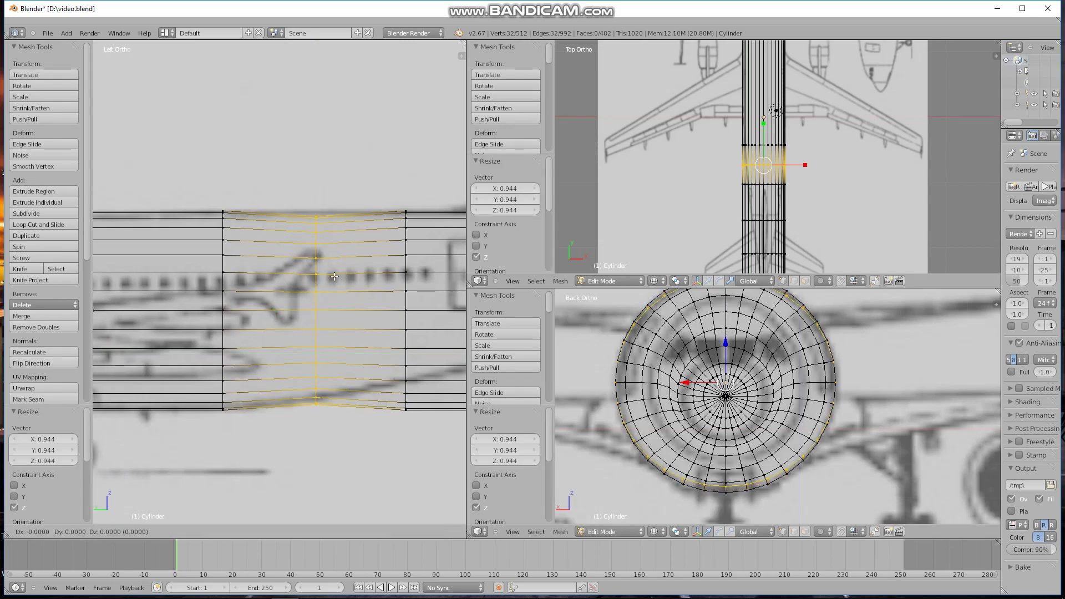
key(z)
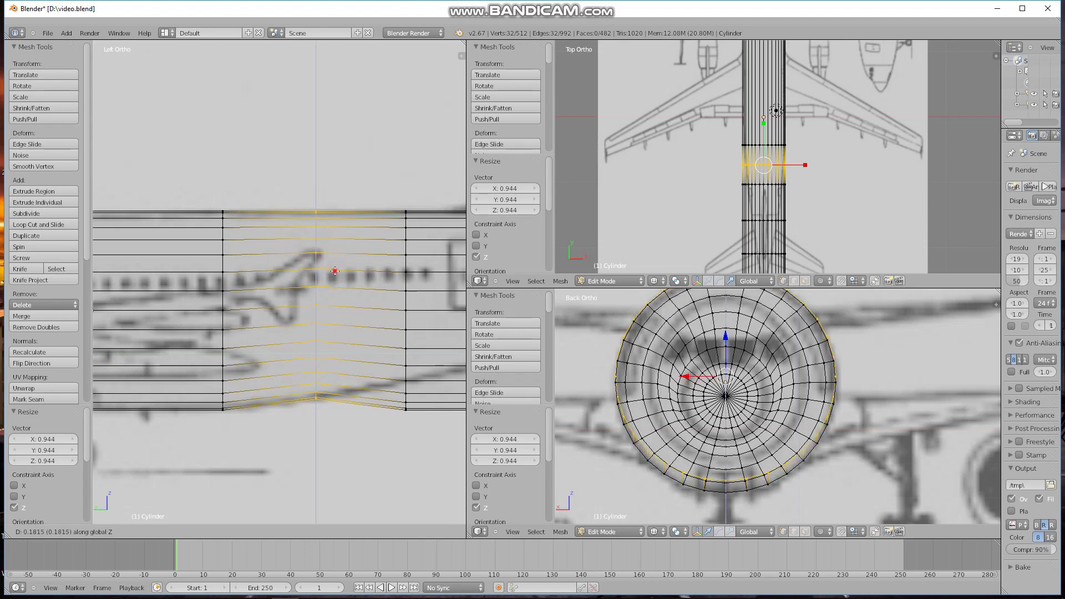
click(334, 271)
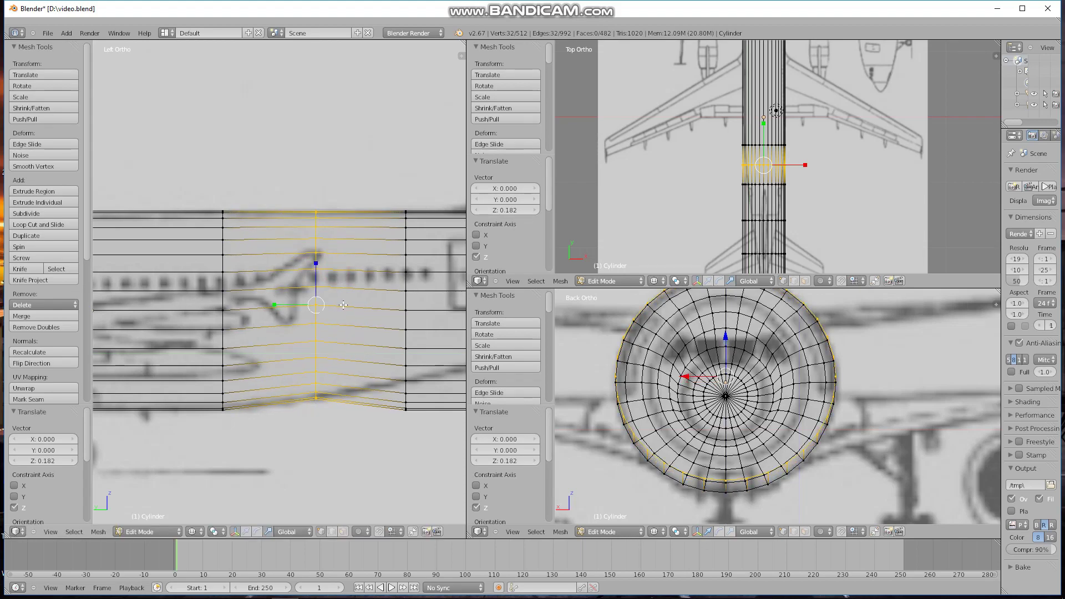
key(a)
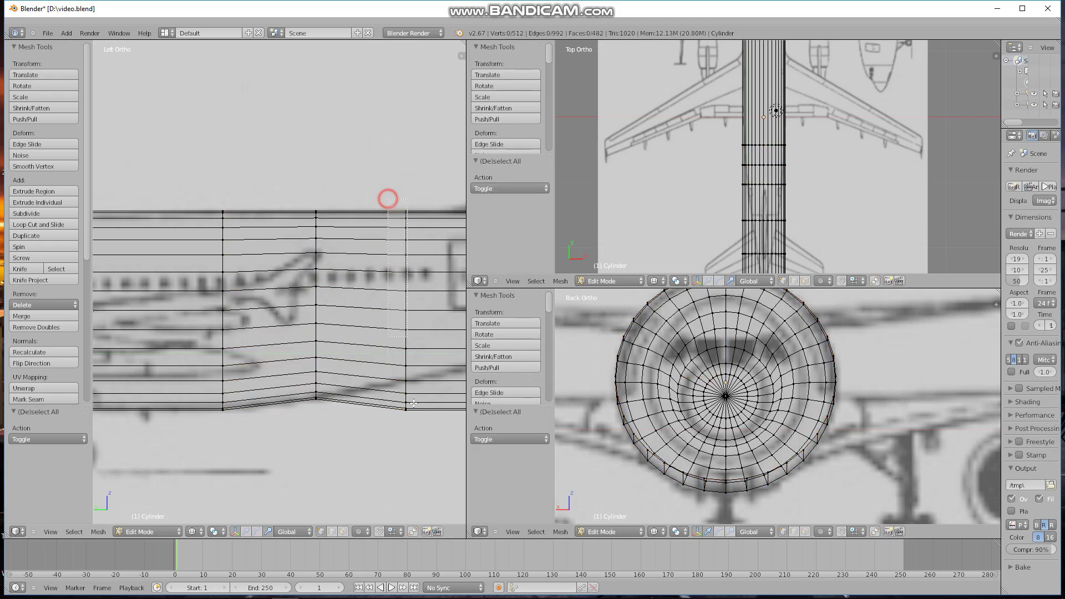
Step: Shrink the next loop toward the tail to 0.931 and raise it by 0.254, then 0.163
alt+right_click(413, 354)
key(s)
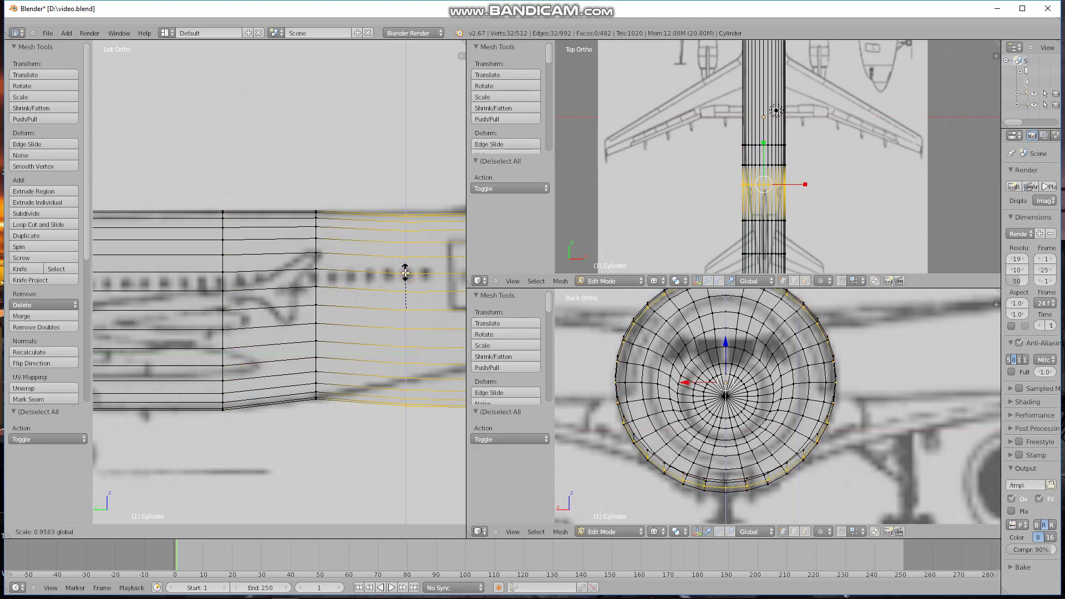
click(405, 274)
key(g)
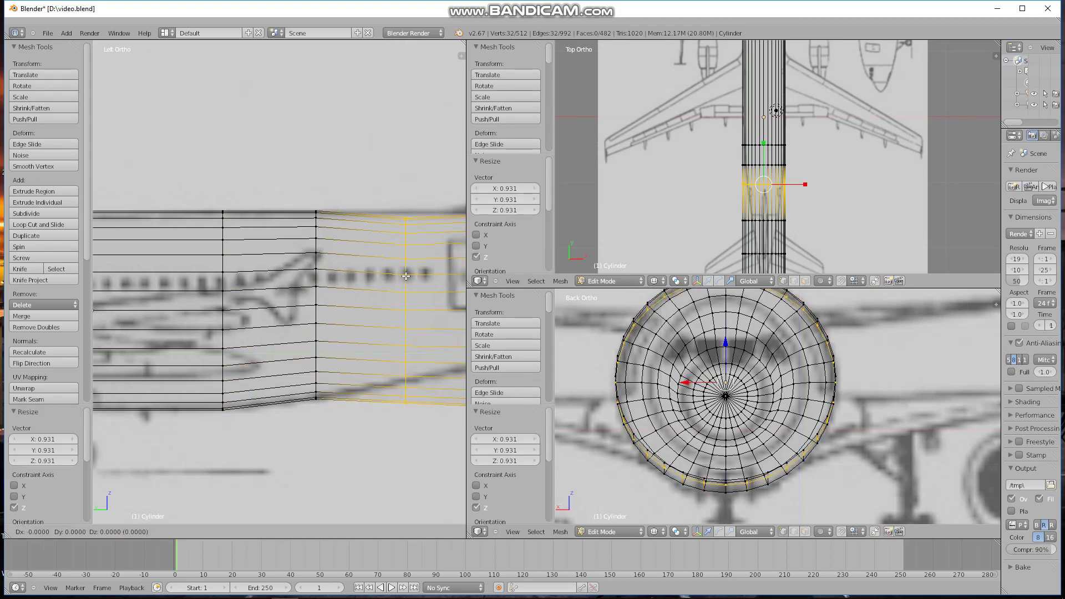
click(407, 268)
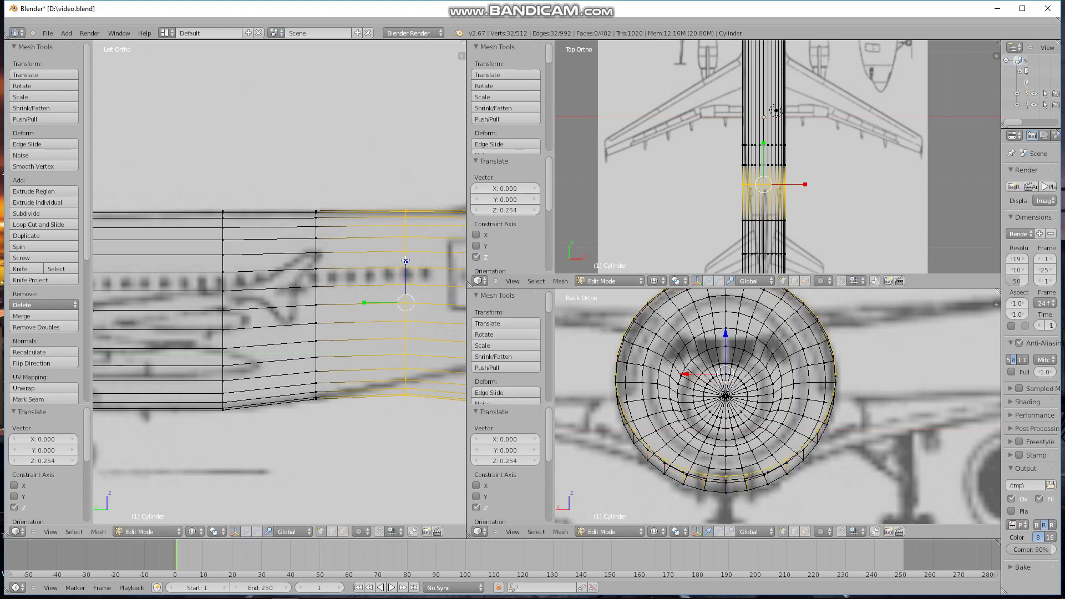
key(s)
click(405, 262)
key(g)
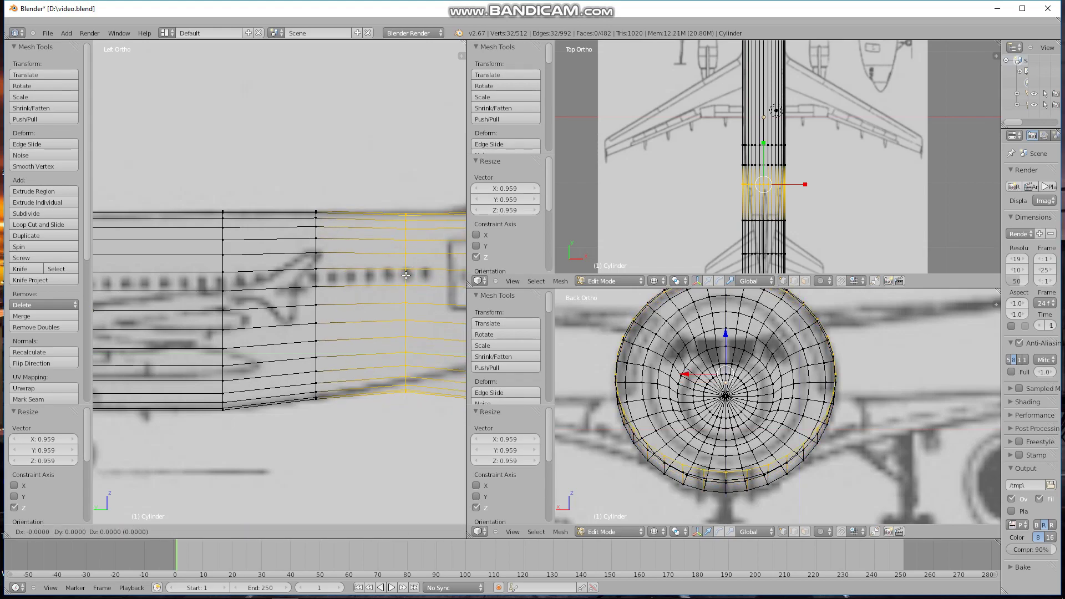
key(z)
click(407, 271)
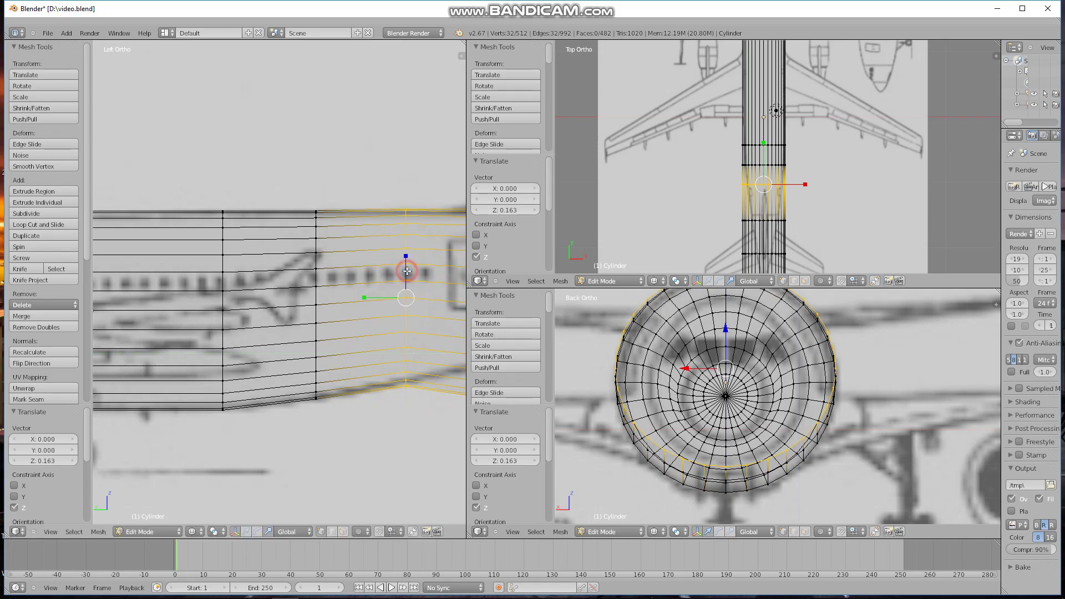
Step: Rescale that loop to 0.971 and nudge it slightly higher along Z
key(s)
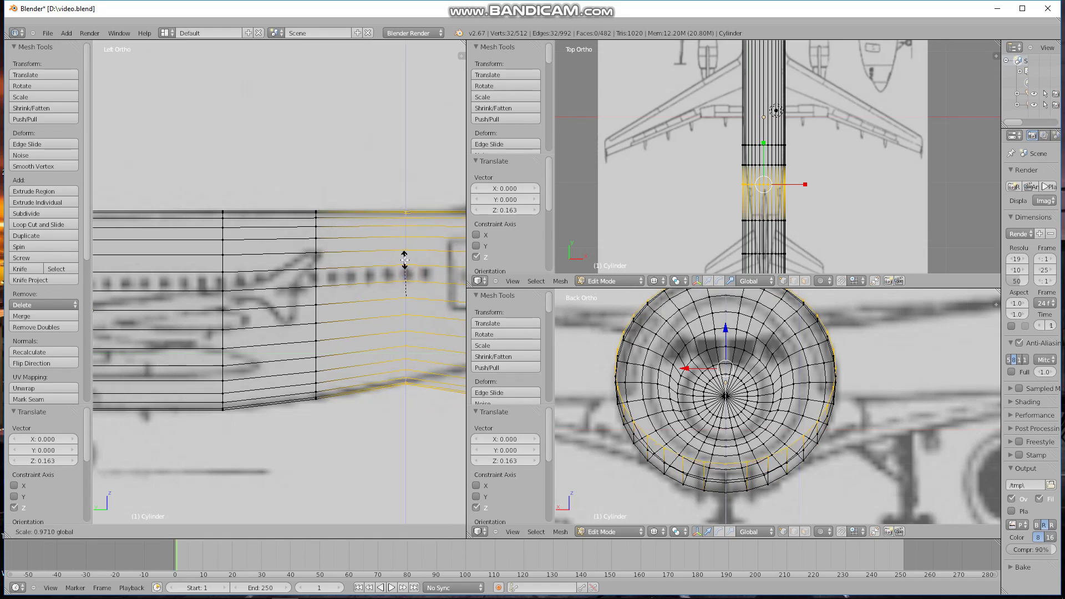
click(405, 261)
key(g)
key(z)
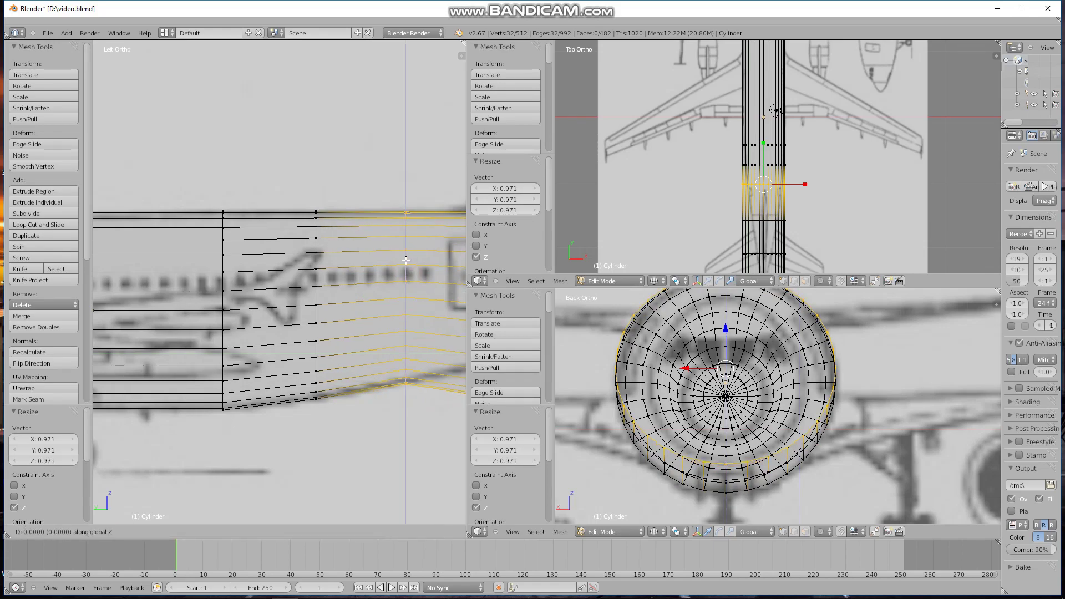
click(406, 258)
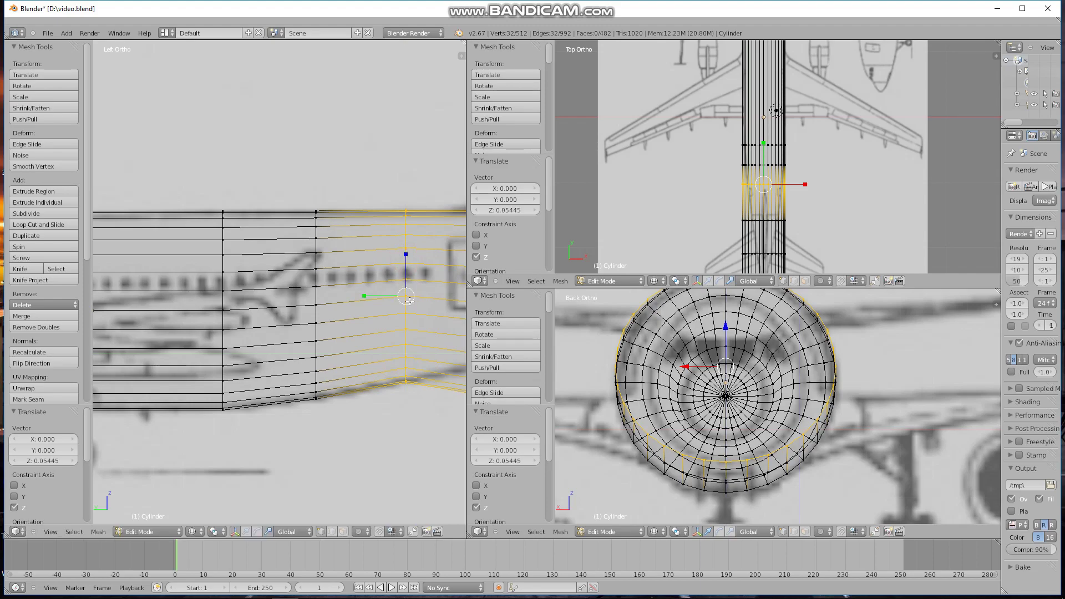
shift+middle_drag(409, 300, 308, 313)
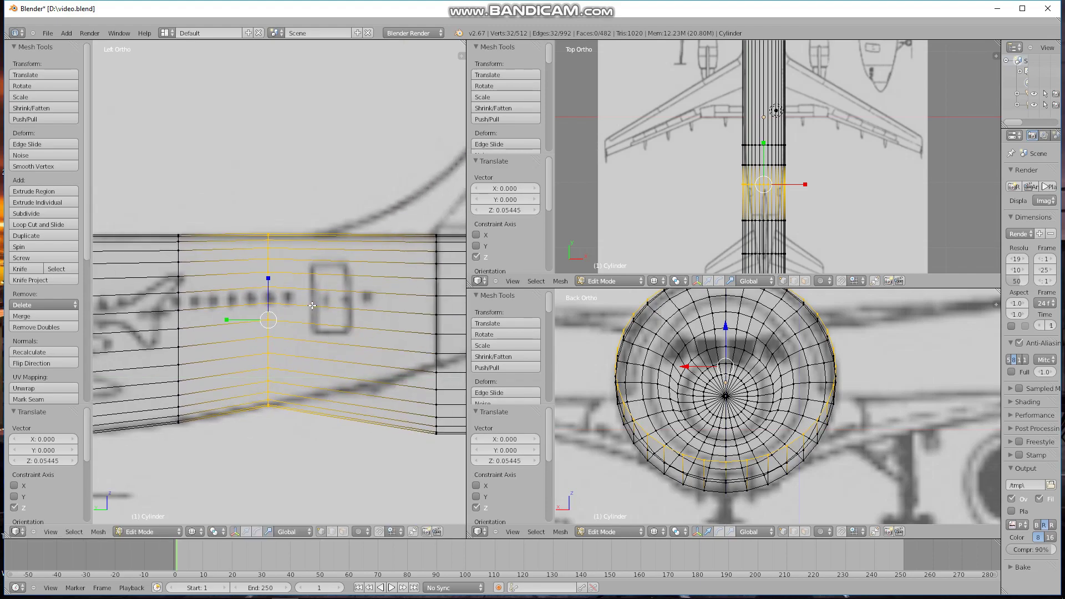
Step: Shrink the next tail loop to 0.668 and raise it toward the tail's upper outline
key(a)
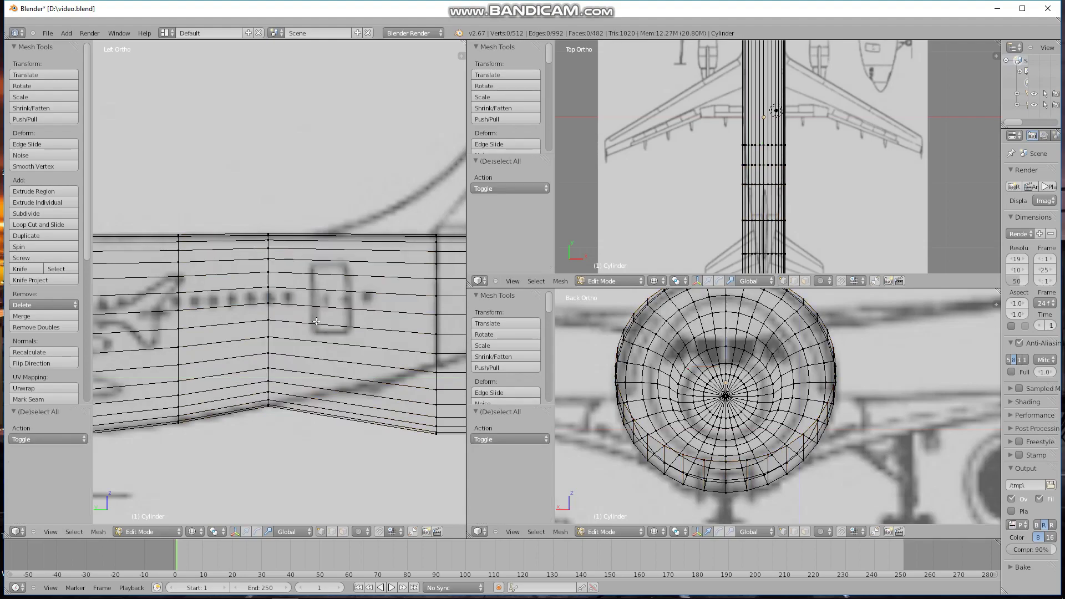
scroll(304, 294, down, 1)
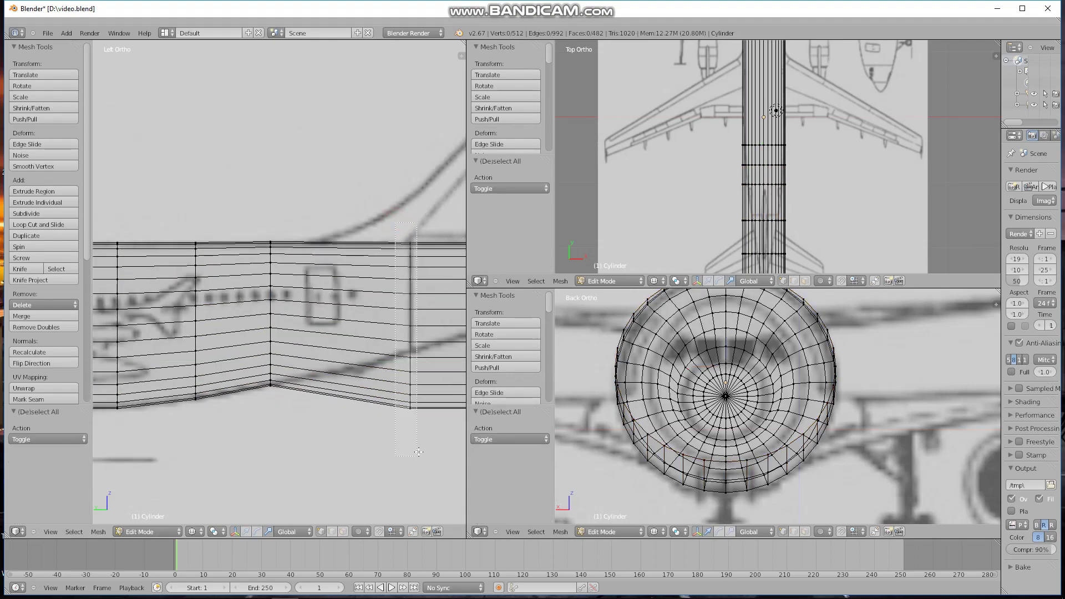
alt+right_click(410, 280)
key(s)
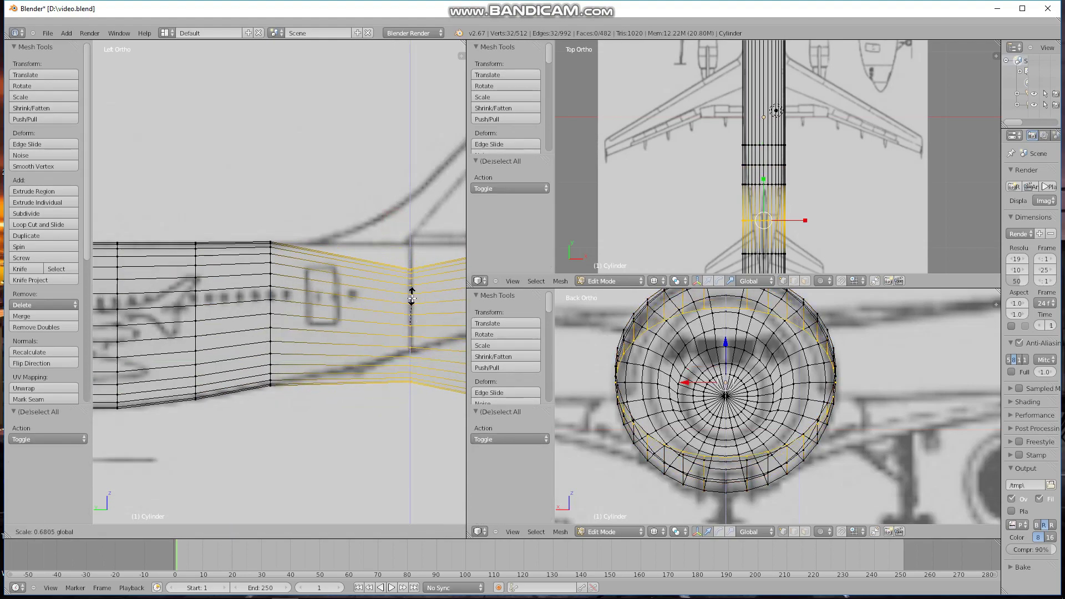
click(412, 298)
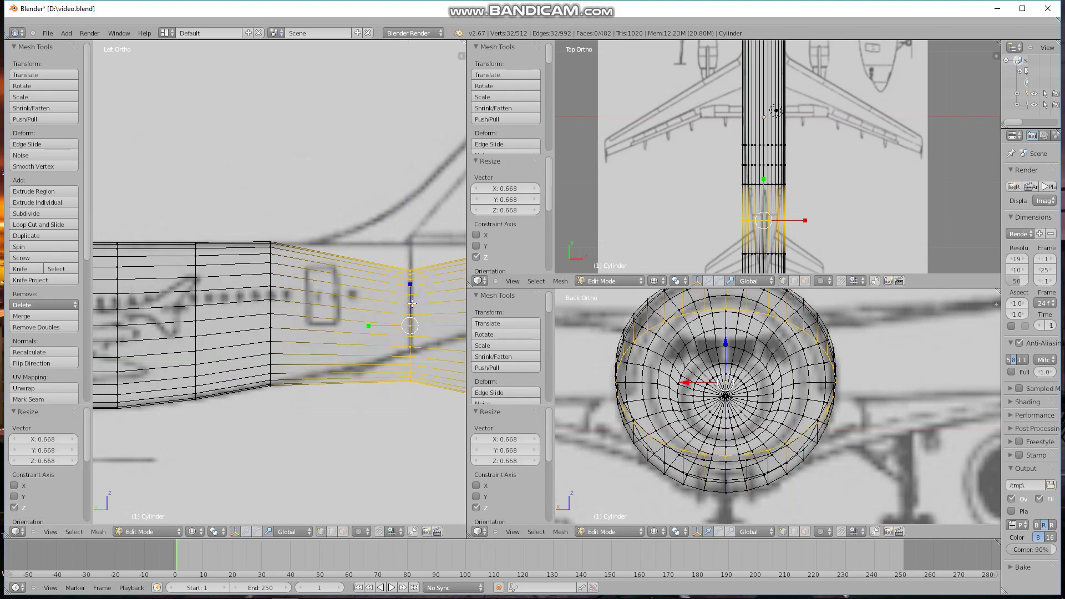
drag(411, 302, 411, 276)
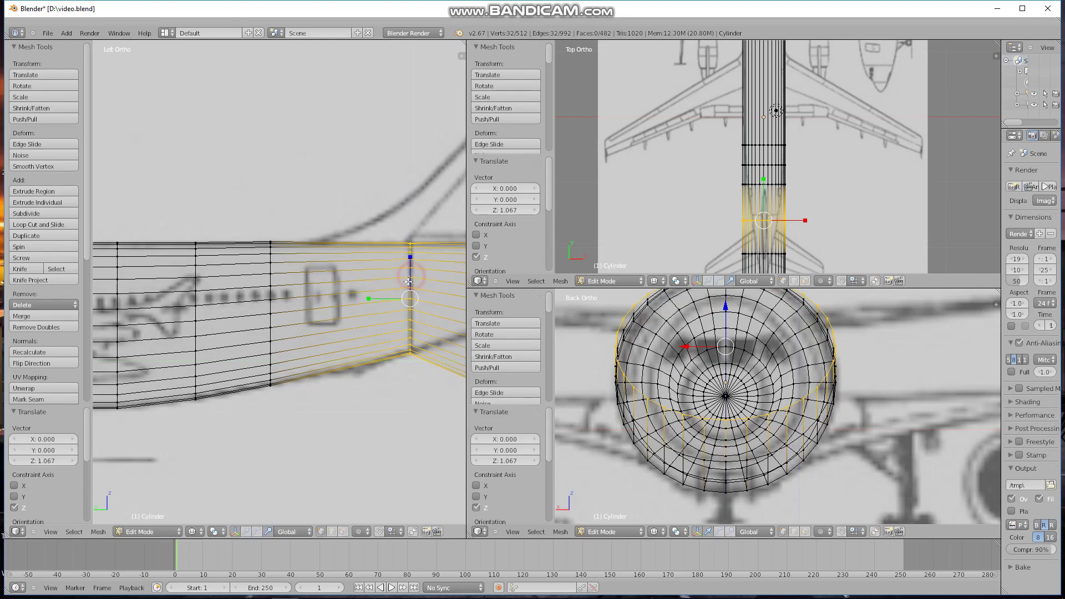
shift+middle_drag(395, 304, 190, 310)
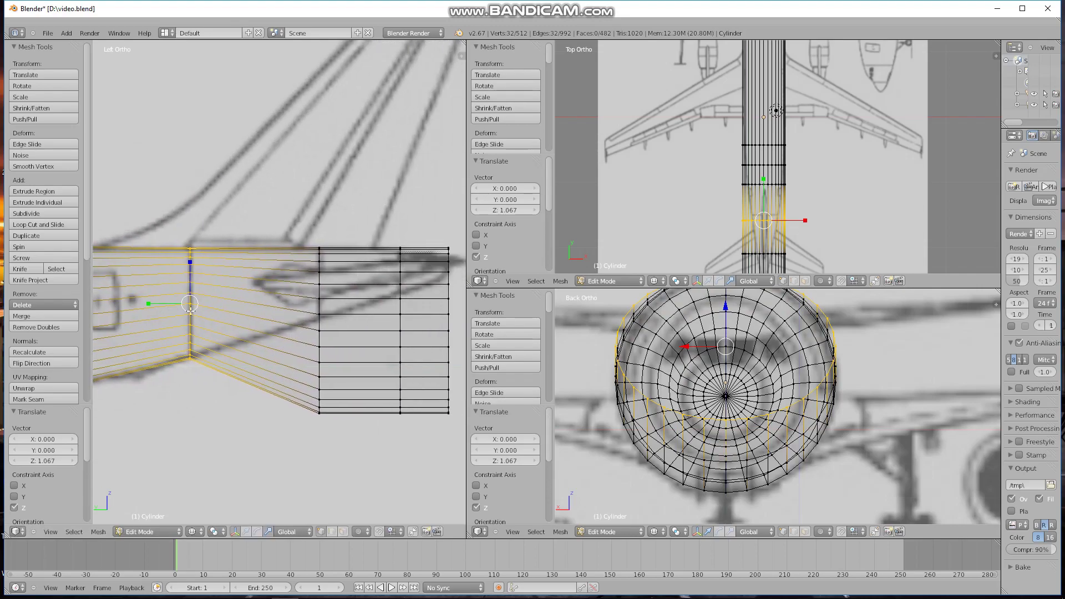
Step: Shrink the ring further back to 0.434 and raise it along Z to the tail outline
key(a)
alt+right_click(323, 309)
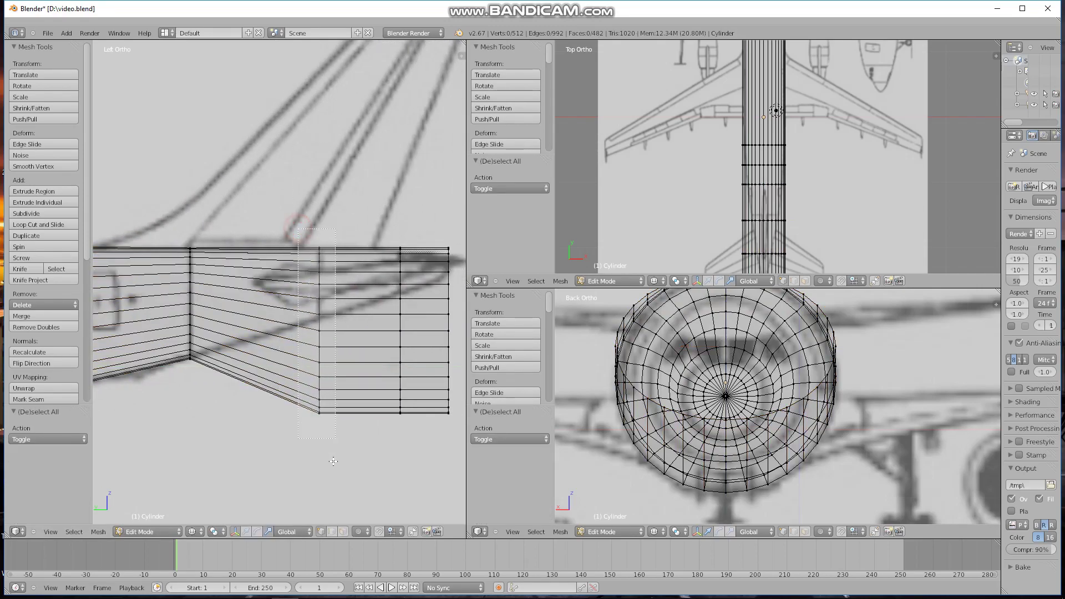
key(s)
key(z)
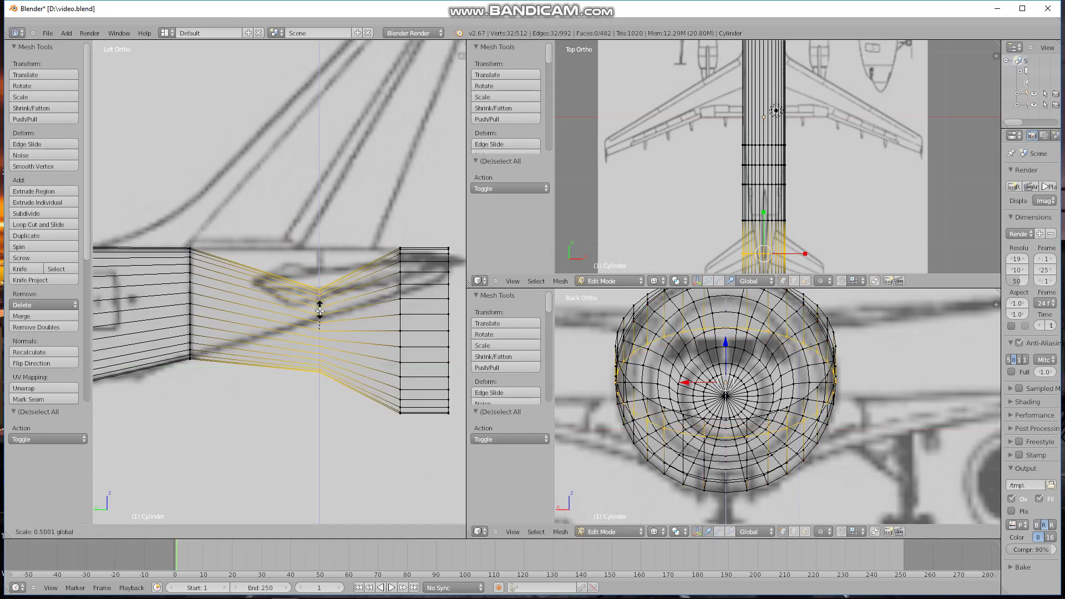
click(320, 324)
key(g)
key(z)
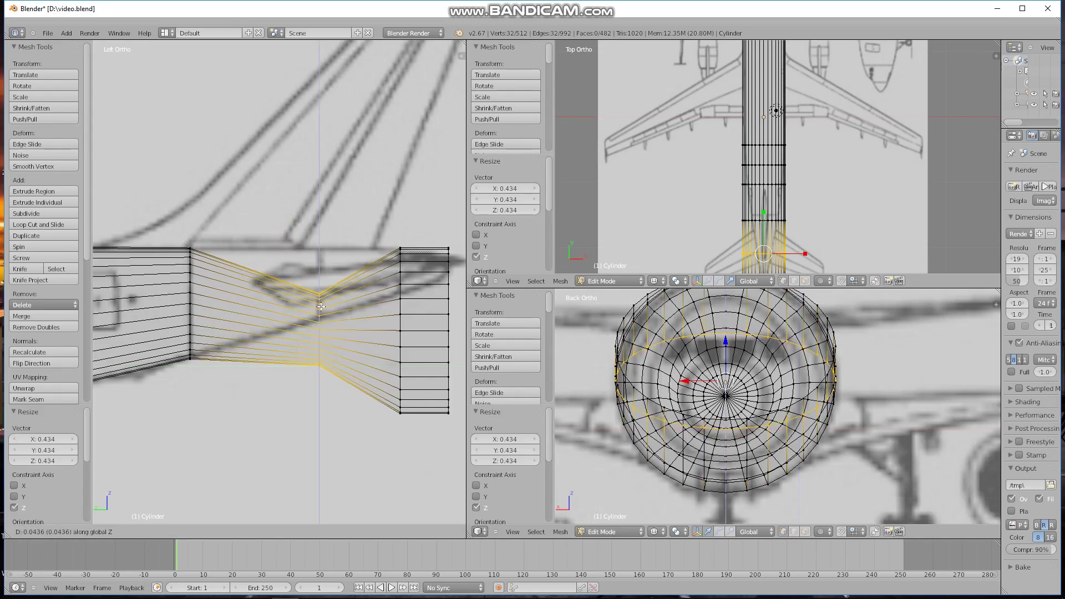
click(322, 279)
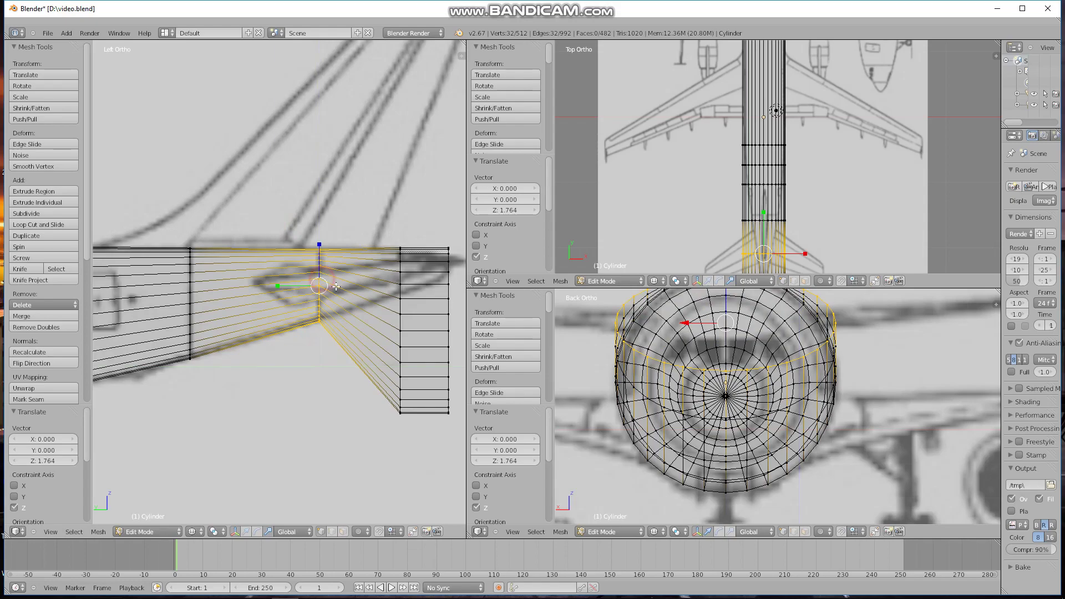
Step: Shrink the rearmost ring to 0.331, raise it toward the top, then shrink it to 0.881
key(a)
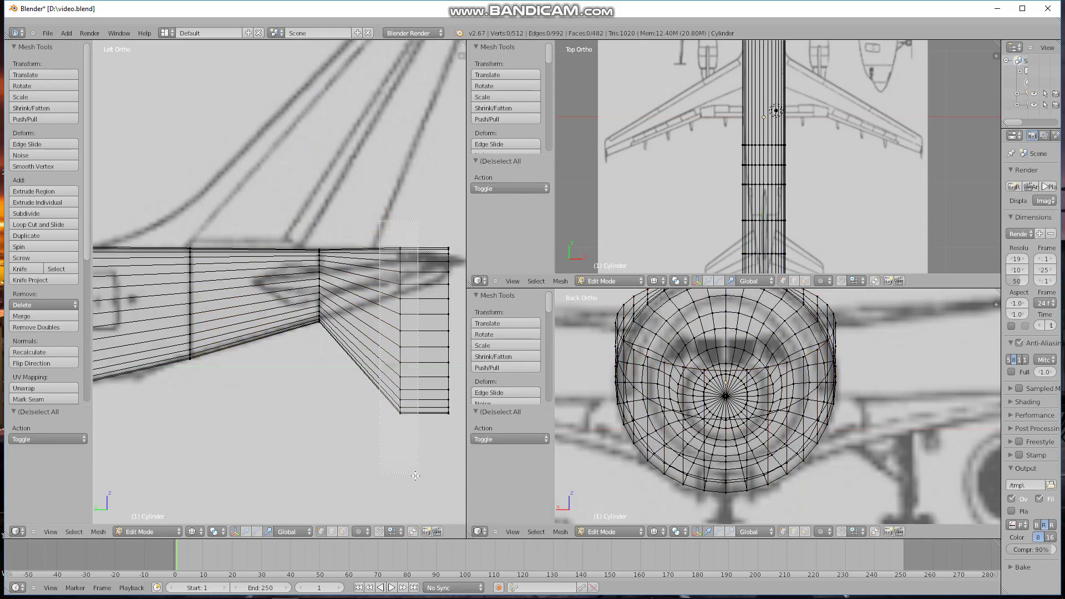
alt+right_click(392, 251)
key(s)
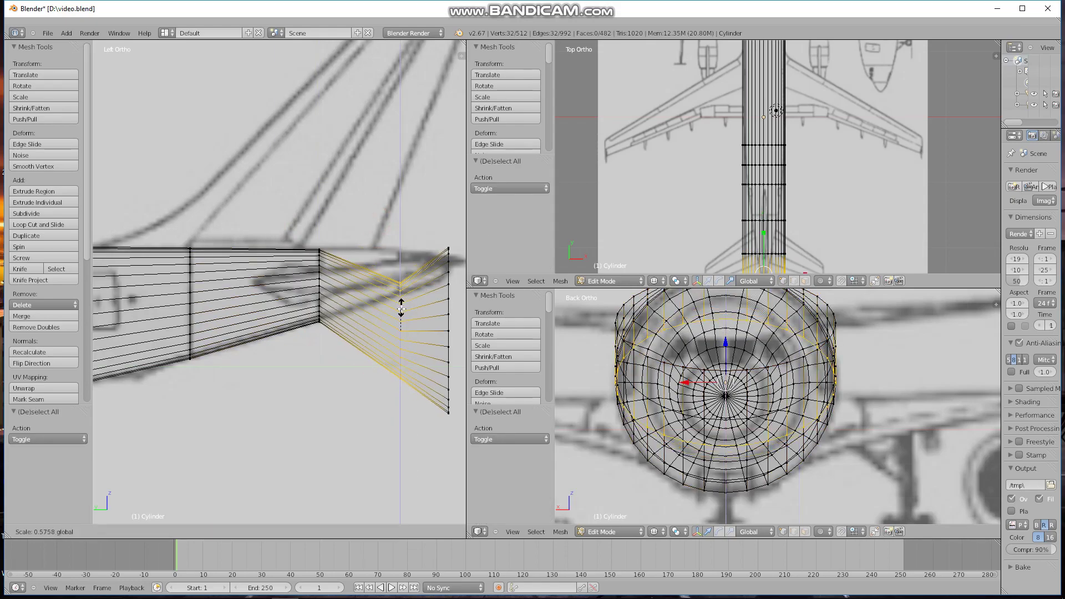
click(401, 316)
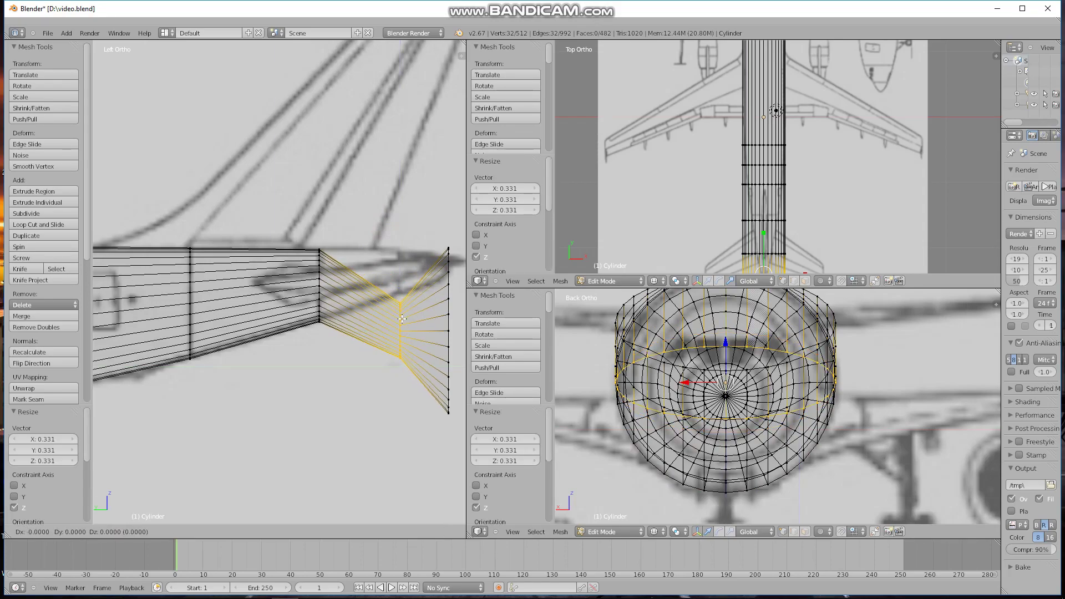
key(g)
key(z)
click(400, 254)
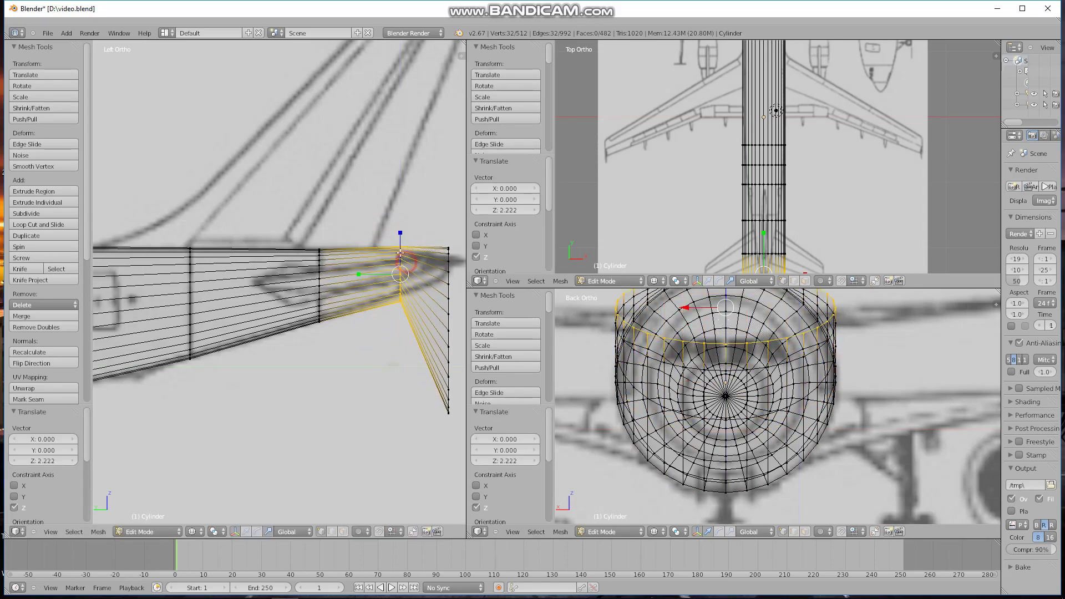
key(s)
click(400, 240)
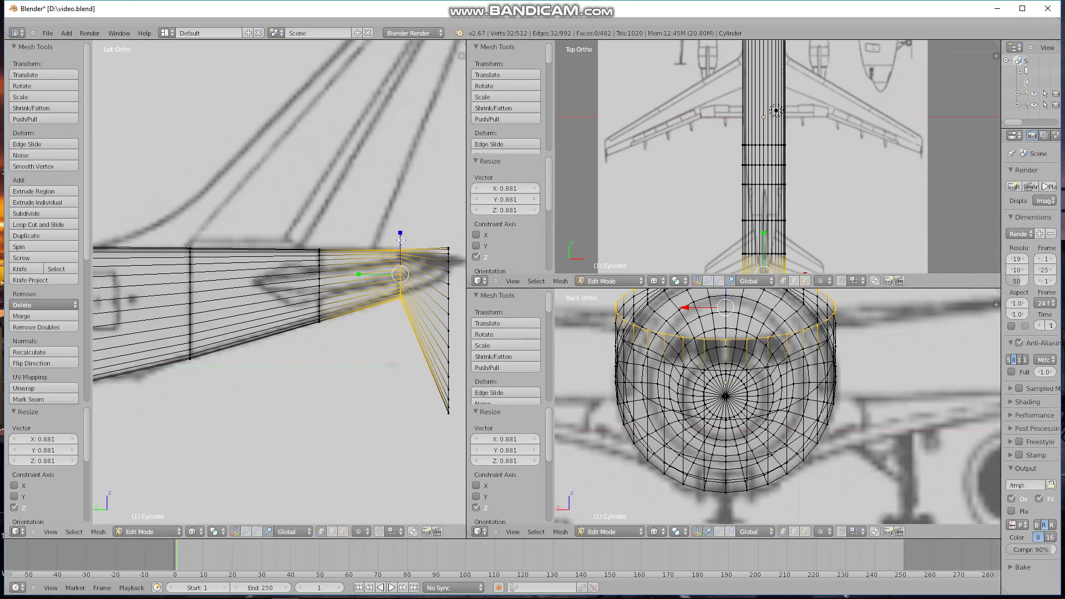
Step: Shrink the tail's end-cap face to 0.174 and raise it to the fuselage top line
key(a)
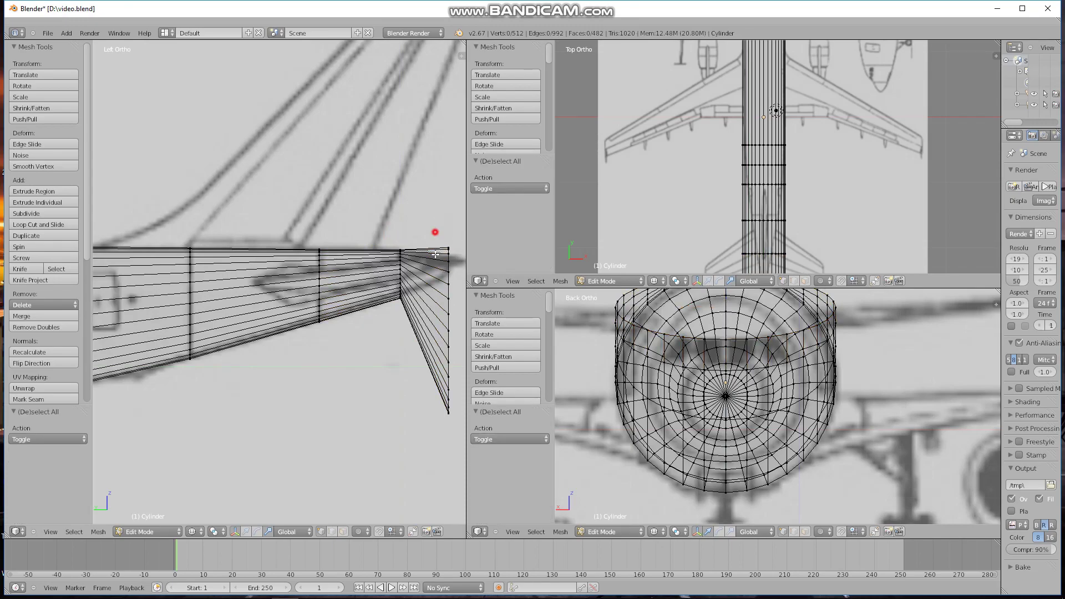
right_click(447, 295)
key(s)
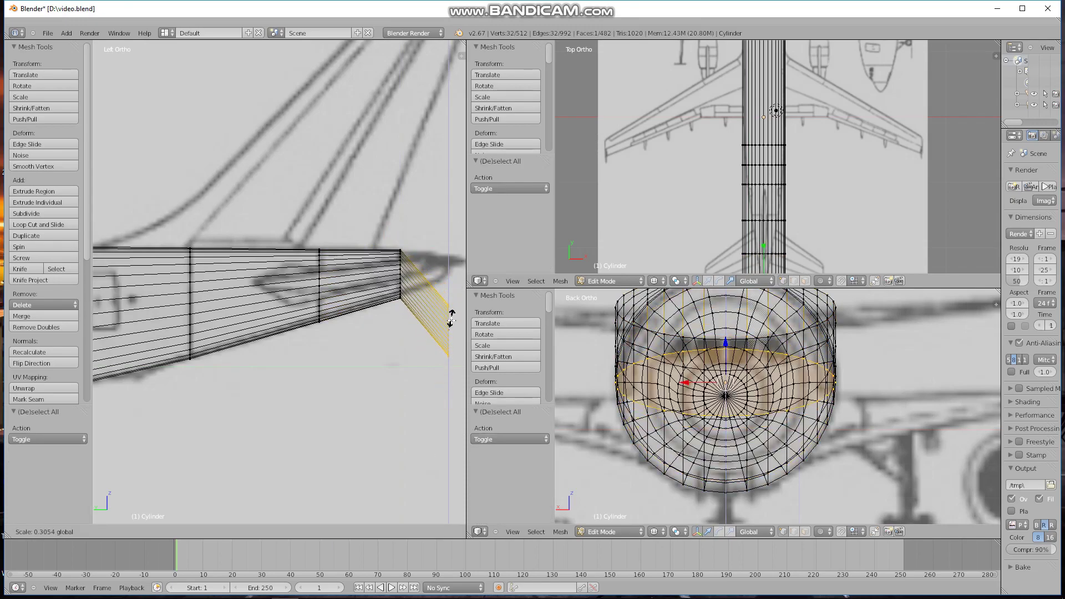
click(452, 325)
key(g)
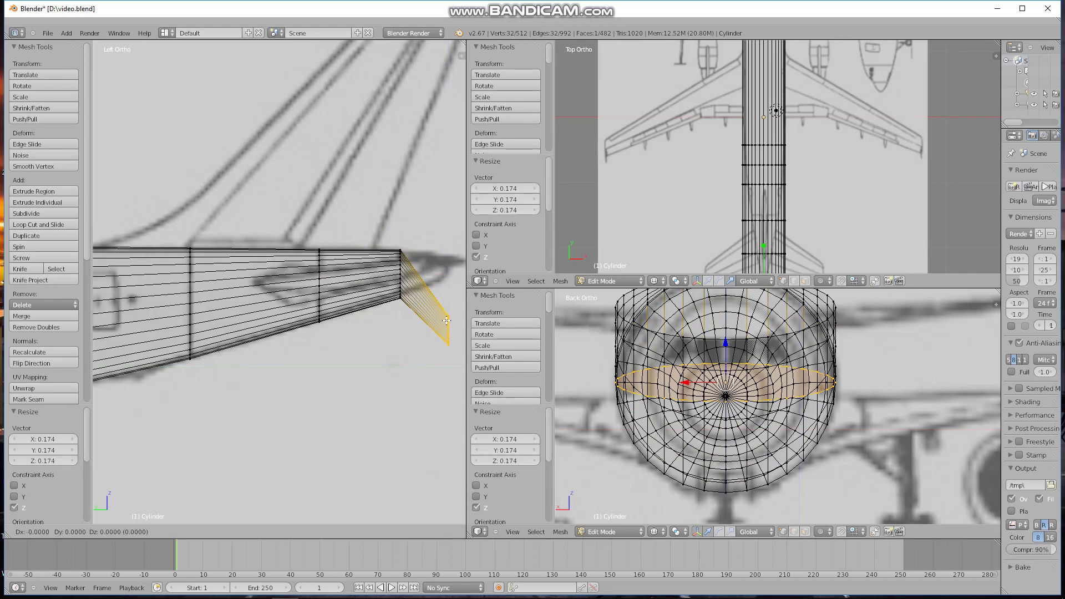
key(z)
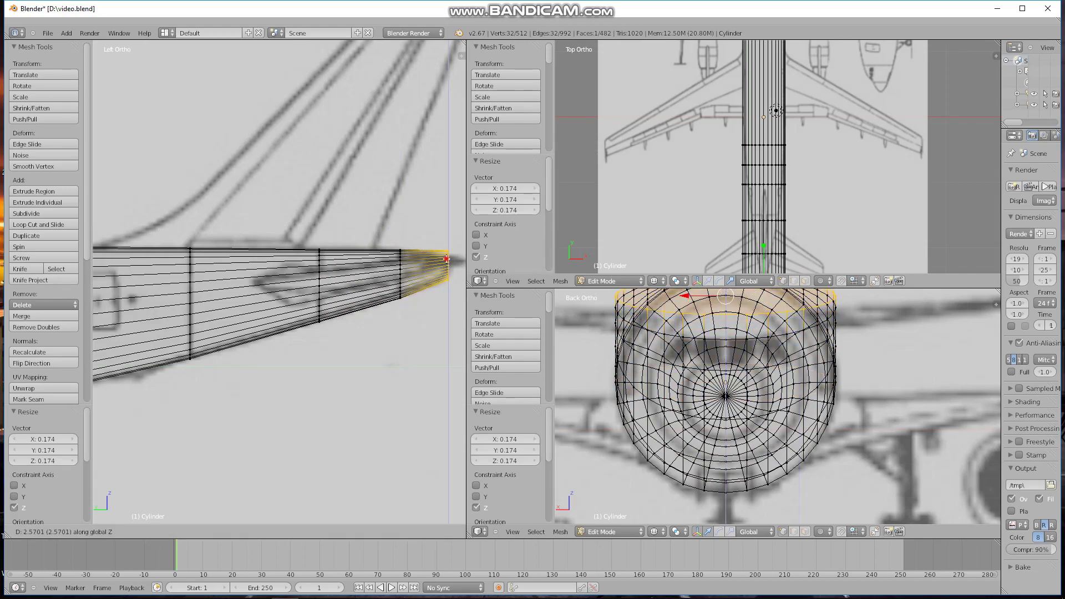
click(447, 259)
Step: Squash the end cap vertically to 0.681 and nudge it slightly down
key(s)
key(z)
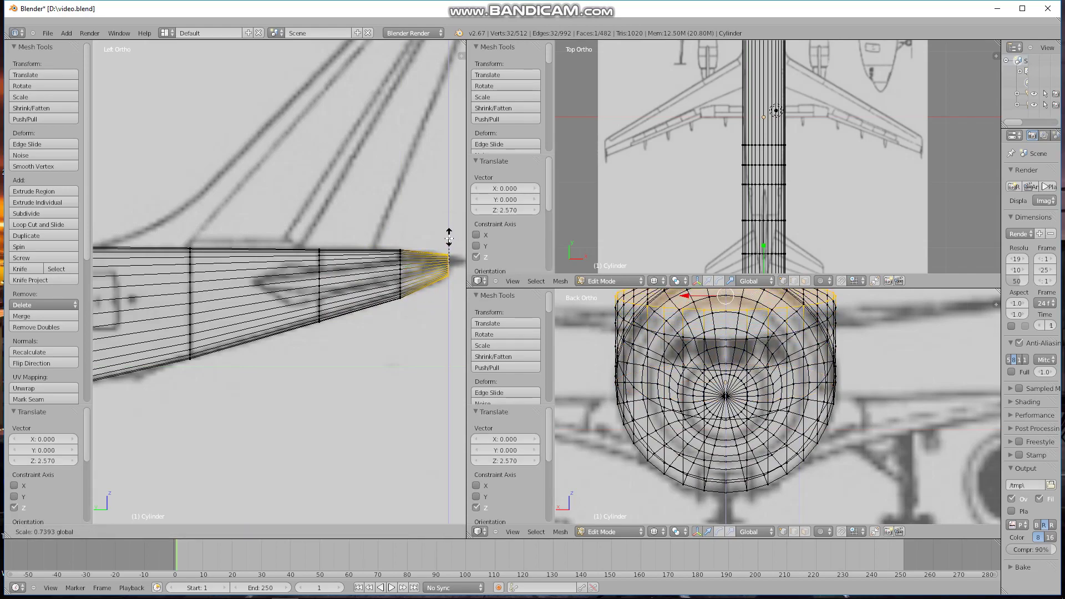
click(449, 238)
key(g)
key(z)
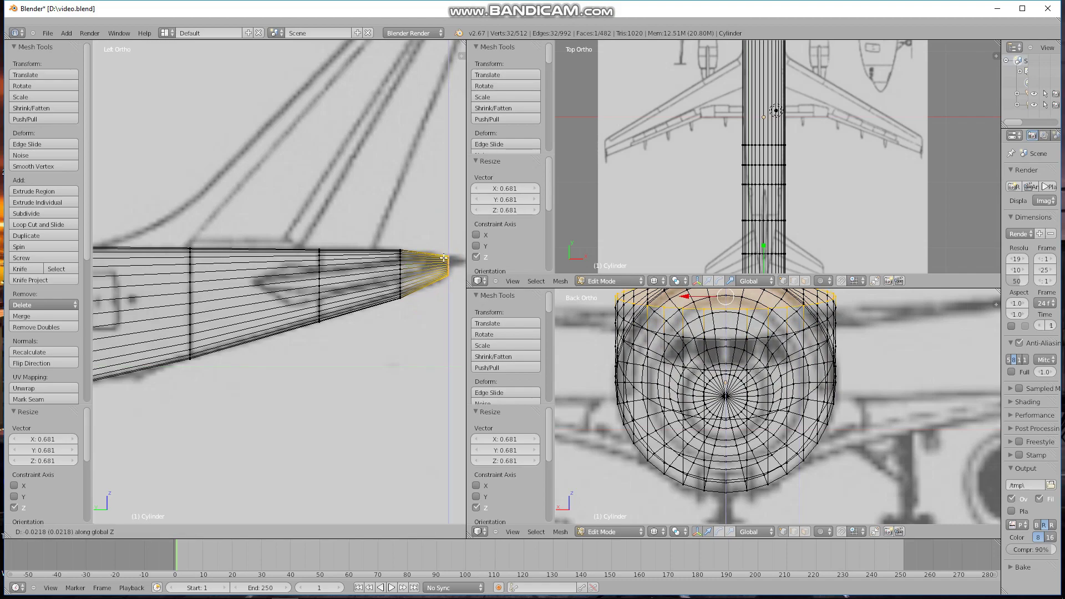
click(433, 257)
Step: Flatten the ring just ahead of the tail tip vertically to 0.908
key(a)
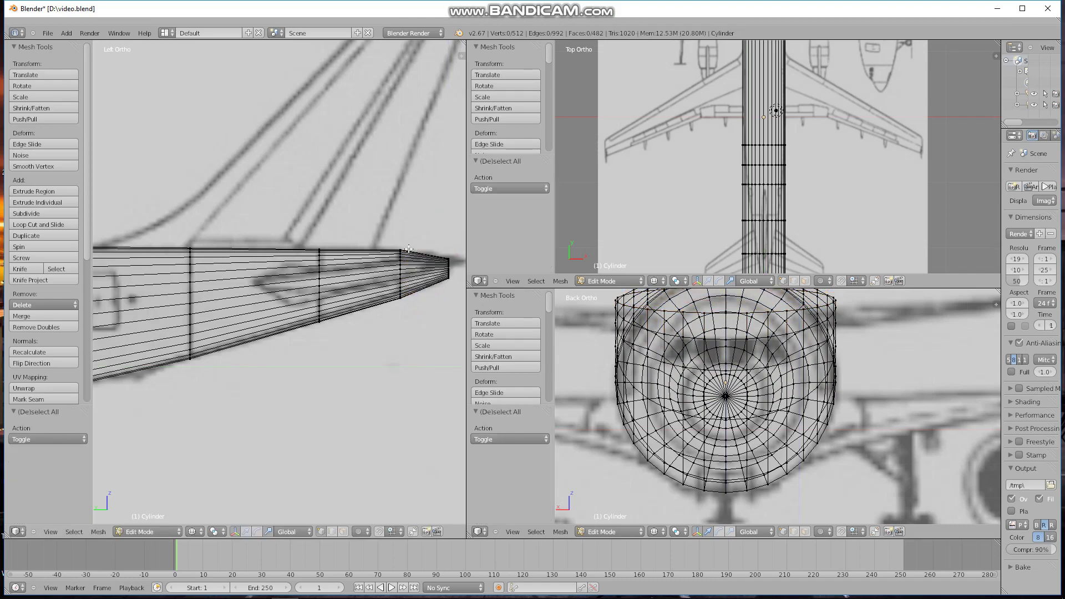
drag(391, 225, 413, 302)
key(s)
key(z)
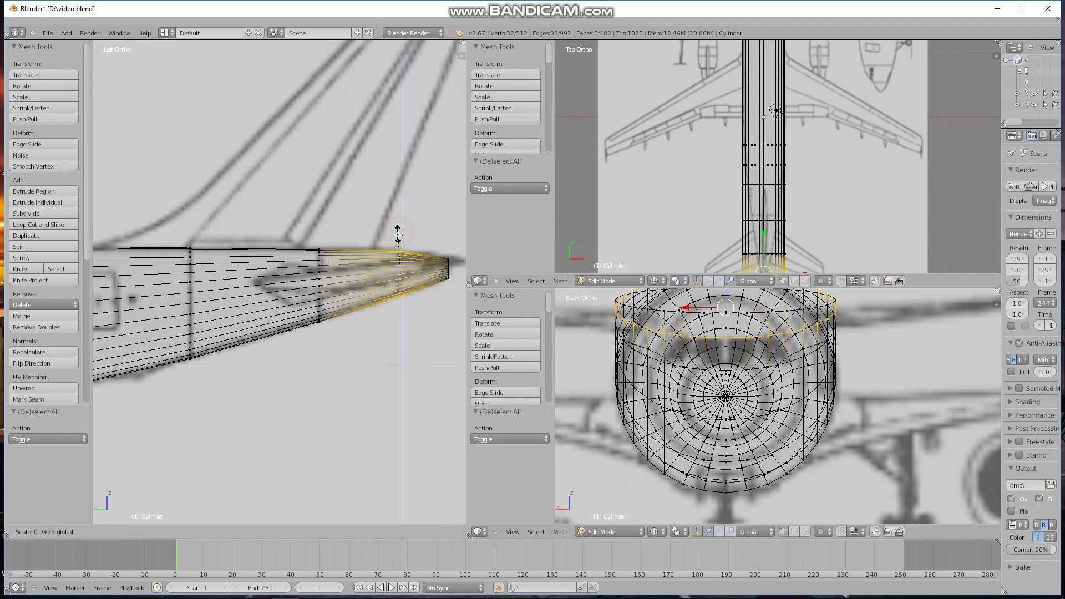
click(397, 238)
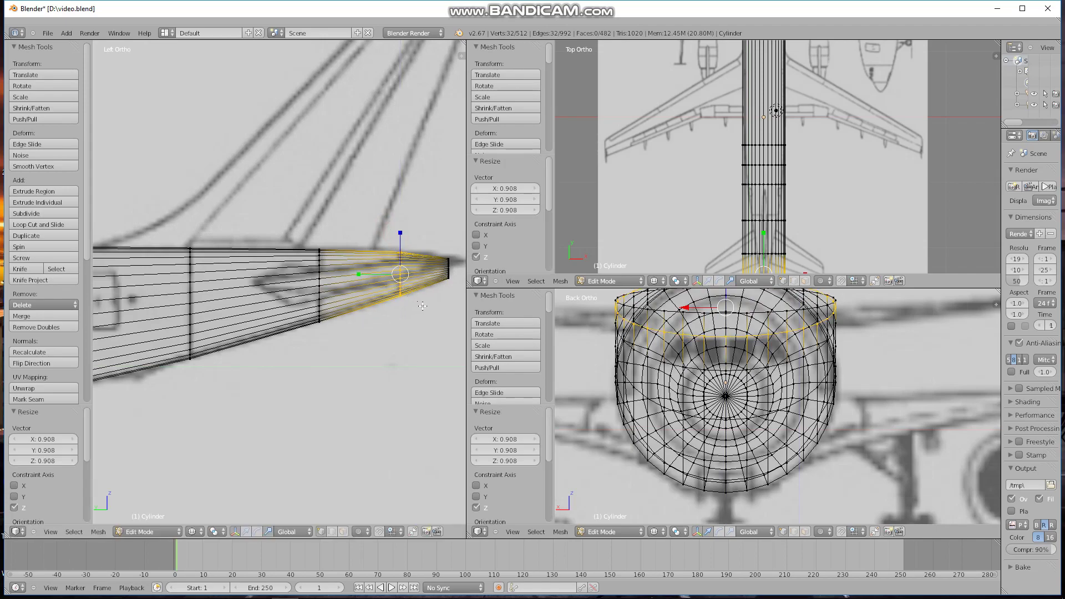
key(a)
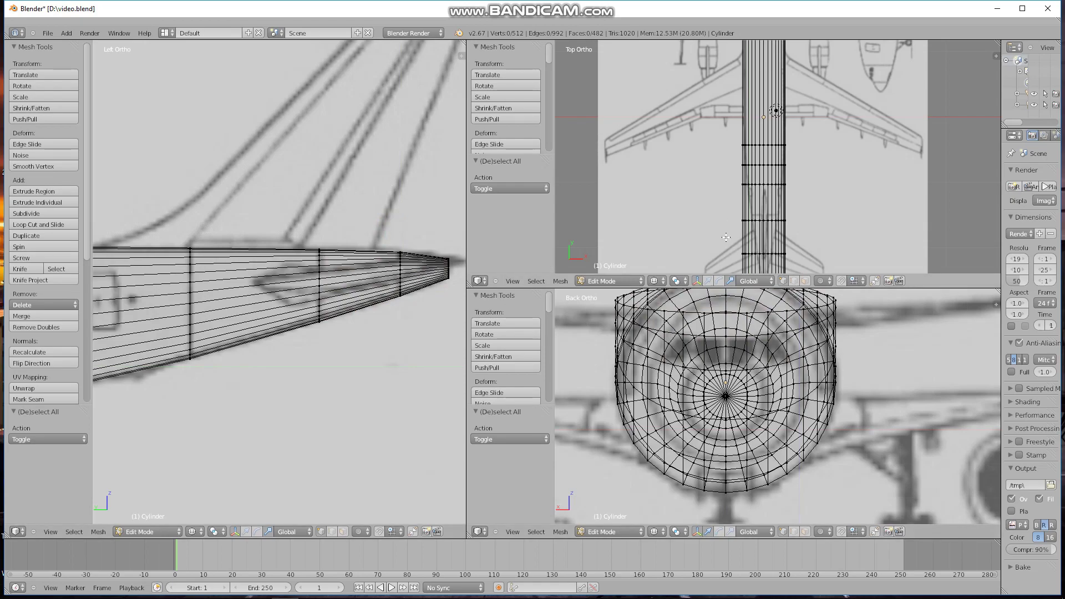
Step: In the top view, narrow a rear fuselage ring to 0.909
scroll(765, 178, up, 6)
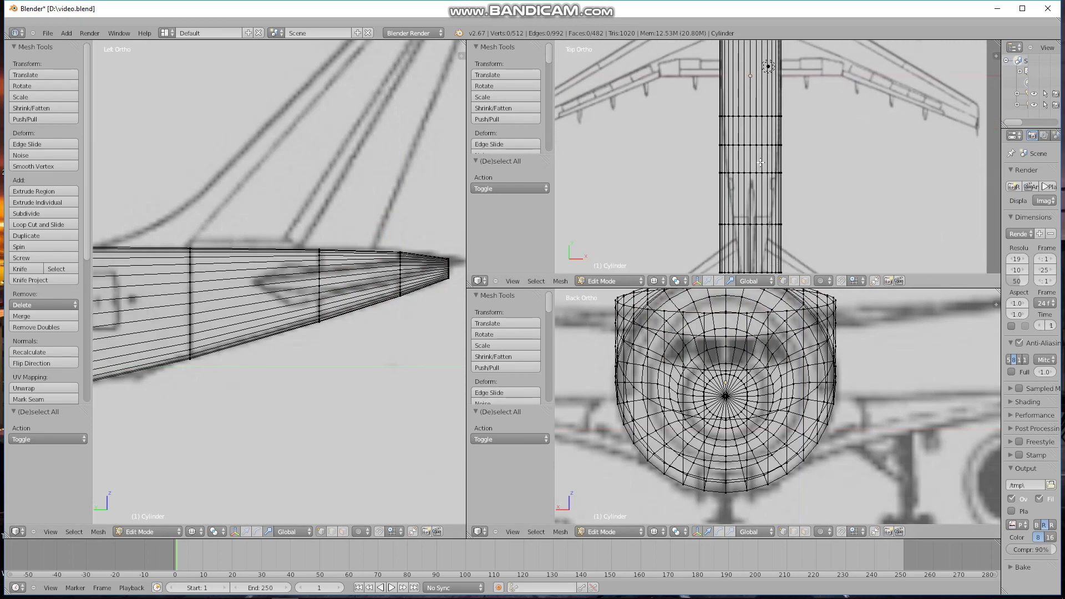
shift+middle_drag(759, 154, 753, 196)
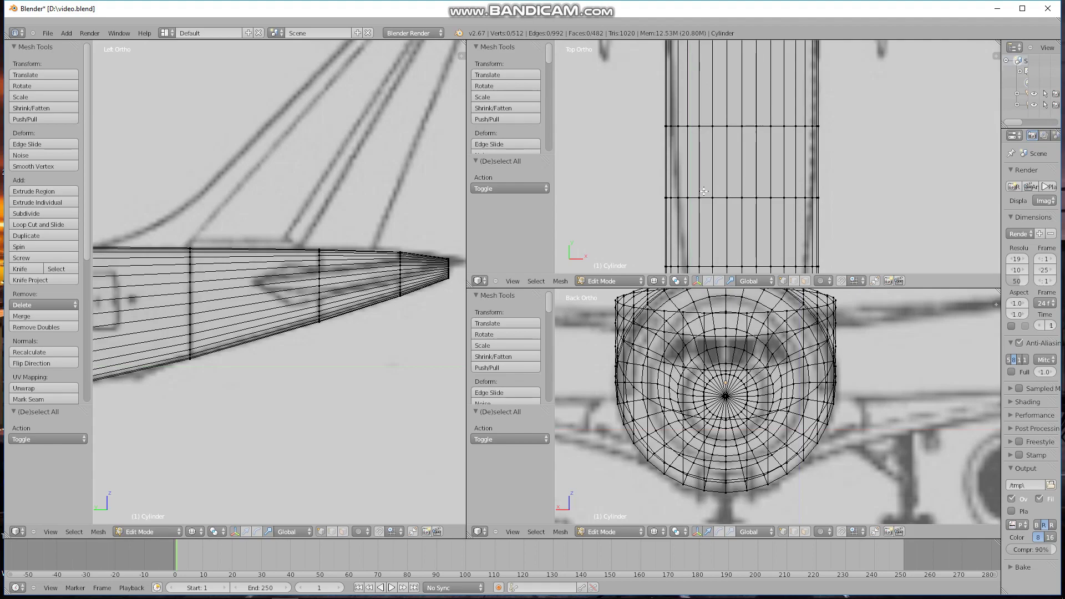
click(632, 114)
click(913, 135)
mouse_move(795, 136)
shift+middle_down()
mouse_move(788, 207)
mouse_move(779, 127)
shift+middle_up()
alt+right_click(632, 188)
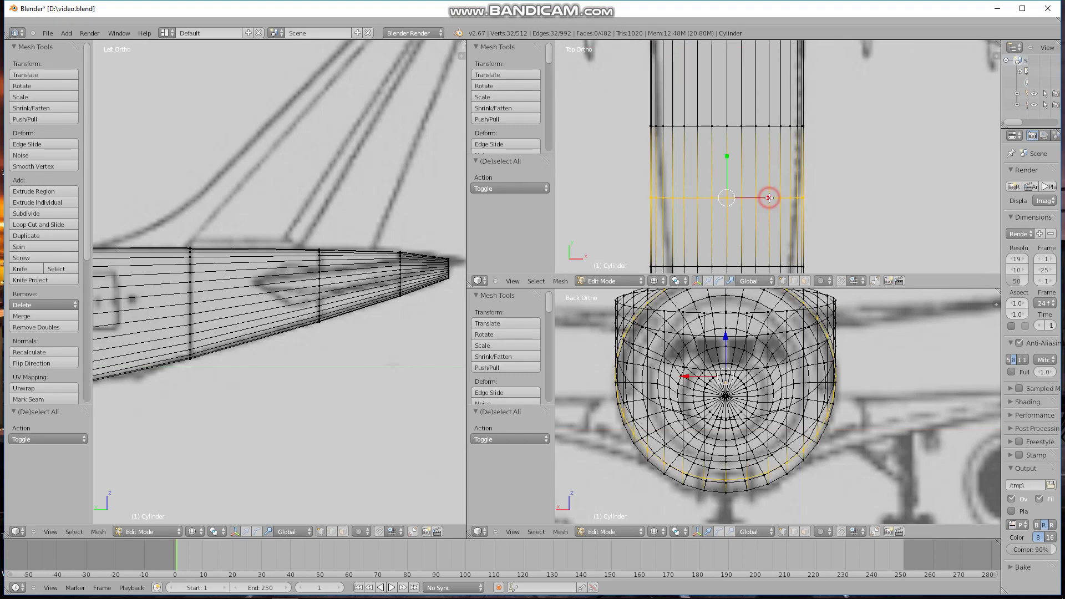
key(s)
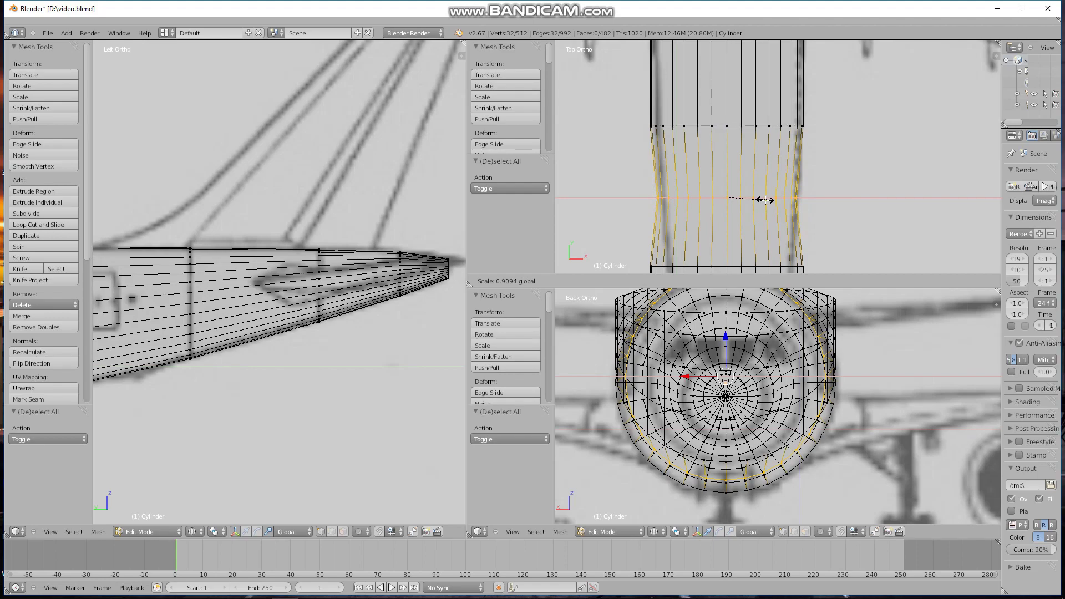
click(765, 200)
Step: Narrow another ring further along the fuselage to 0.827
scroll(774, 216, down, 2)
shift+middle_drag(774, 216, 769, 132)
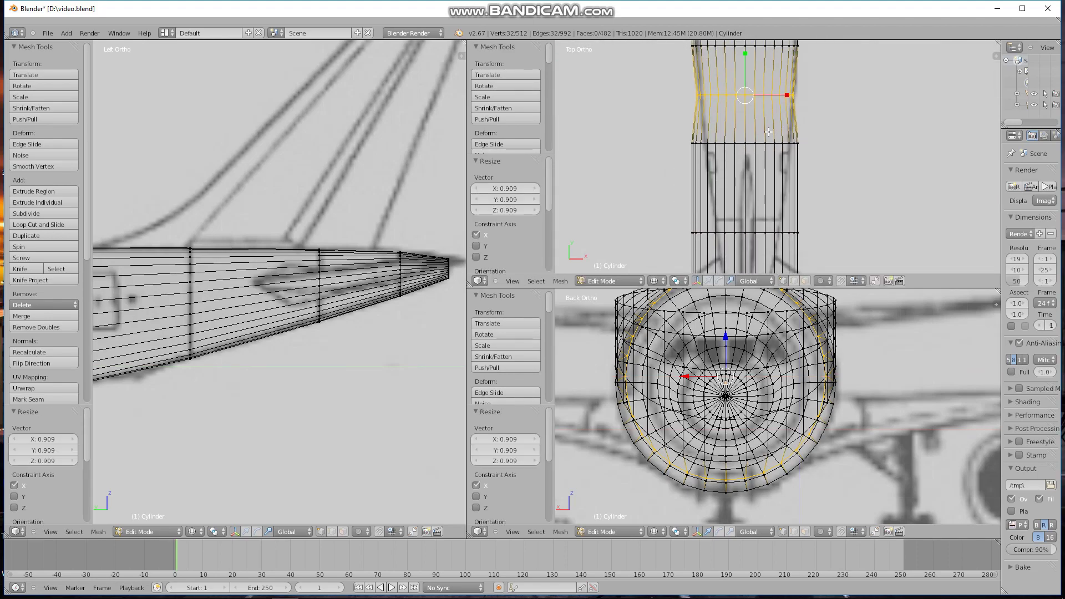
key(a)
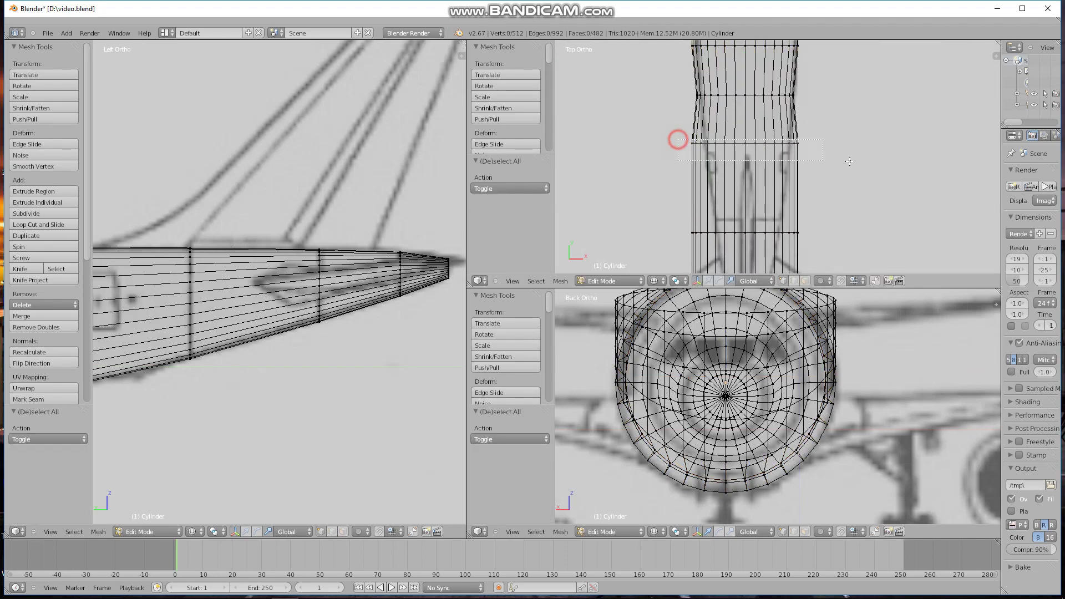
alt+right_click(681, 143)
key(s)
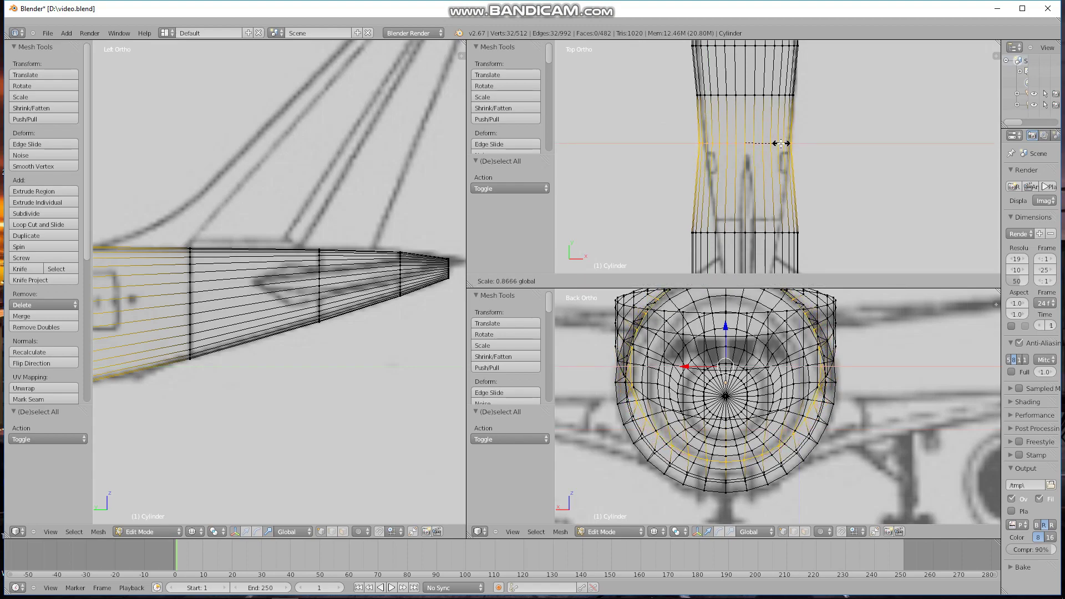
click(780, 143)
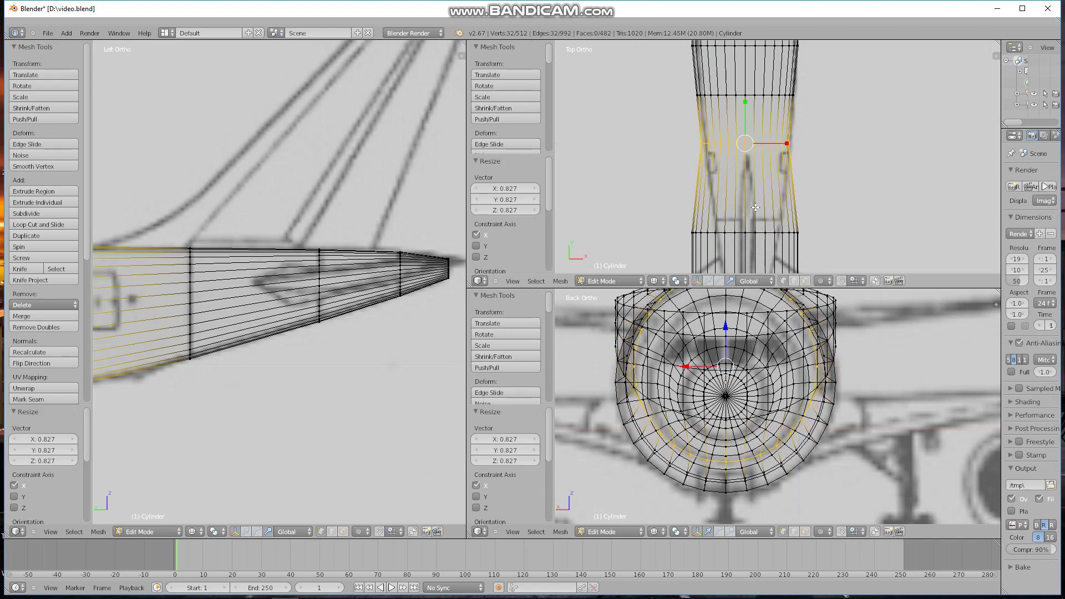
Step: Narrow the next ring toward the rear sideways
key(a)
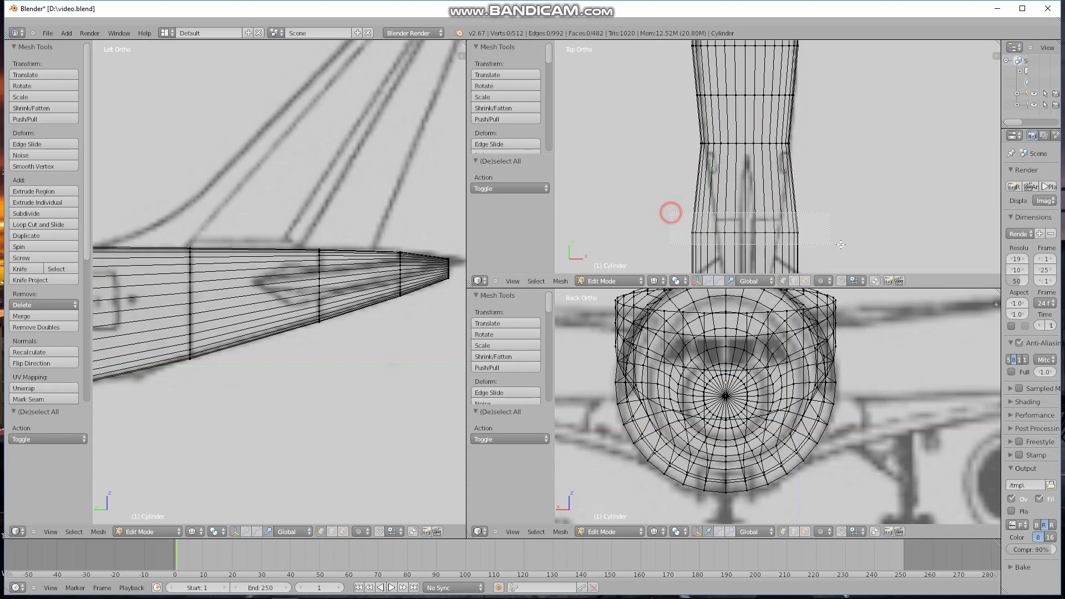
alt+right_click(788, 236)
key(s)
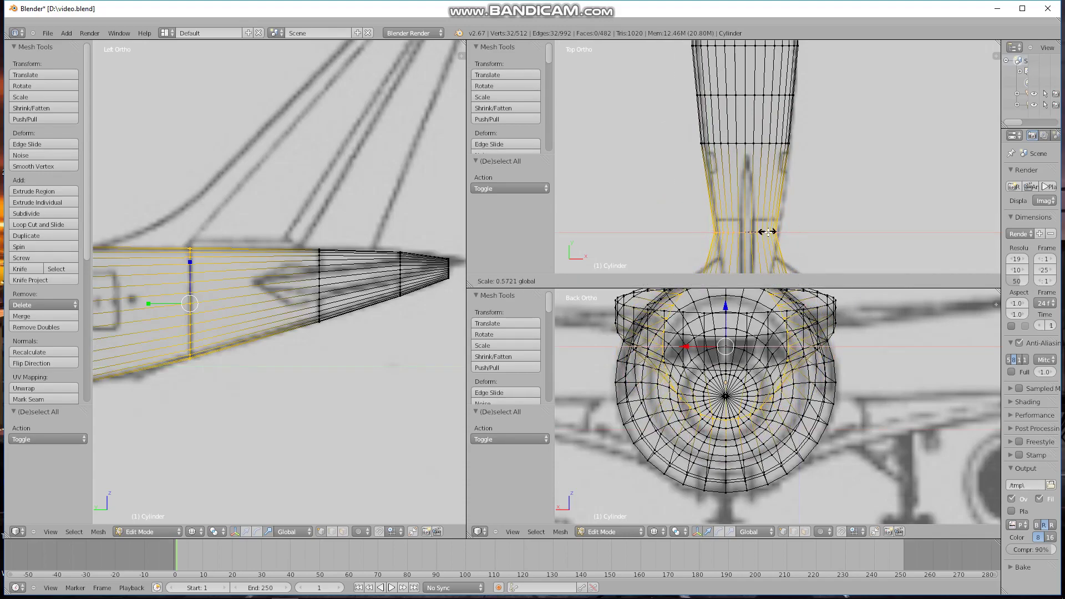
click(802, 237)
Step: Narrow the edge loop near the tail fins to about 0.409
key(a)
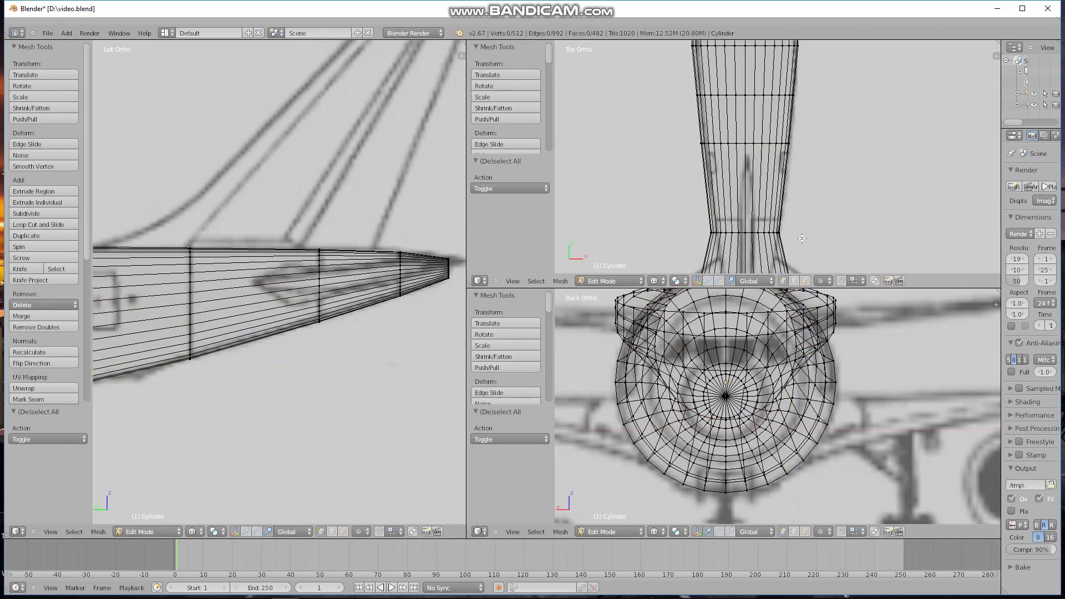
shift+middle_drag(802, 238, 777, 195)
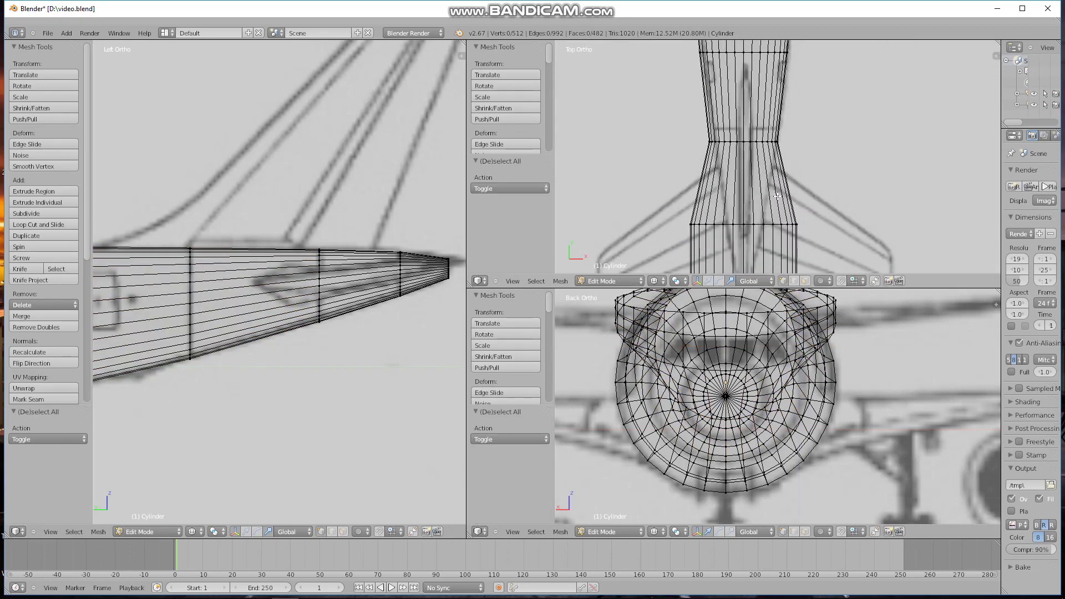
alt+right_click(790, 223)
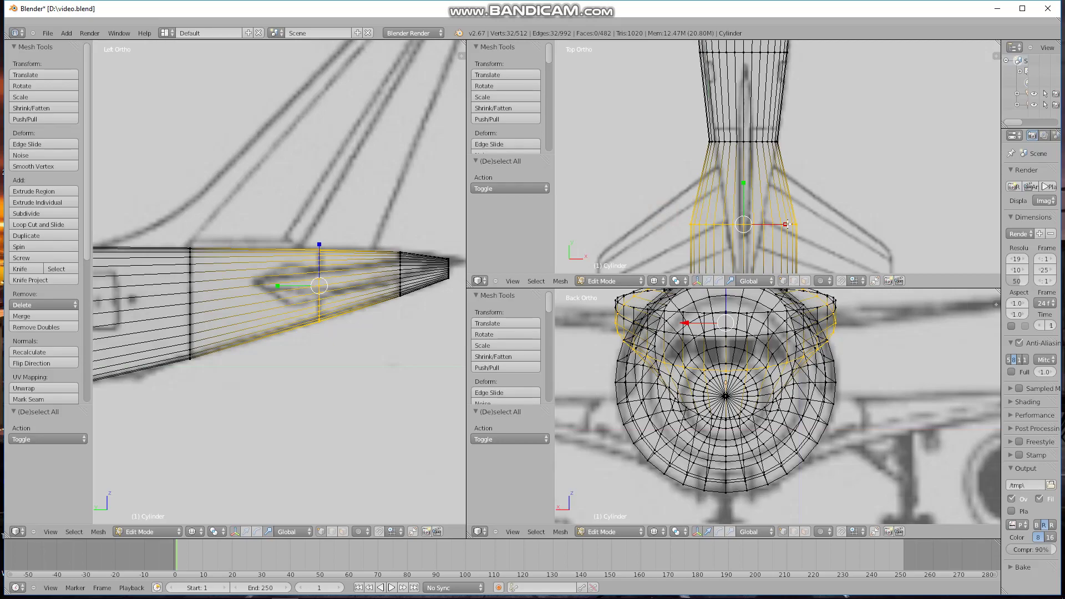
key(s)
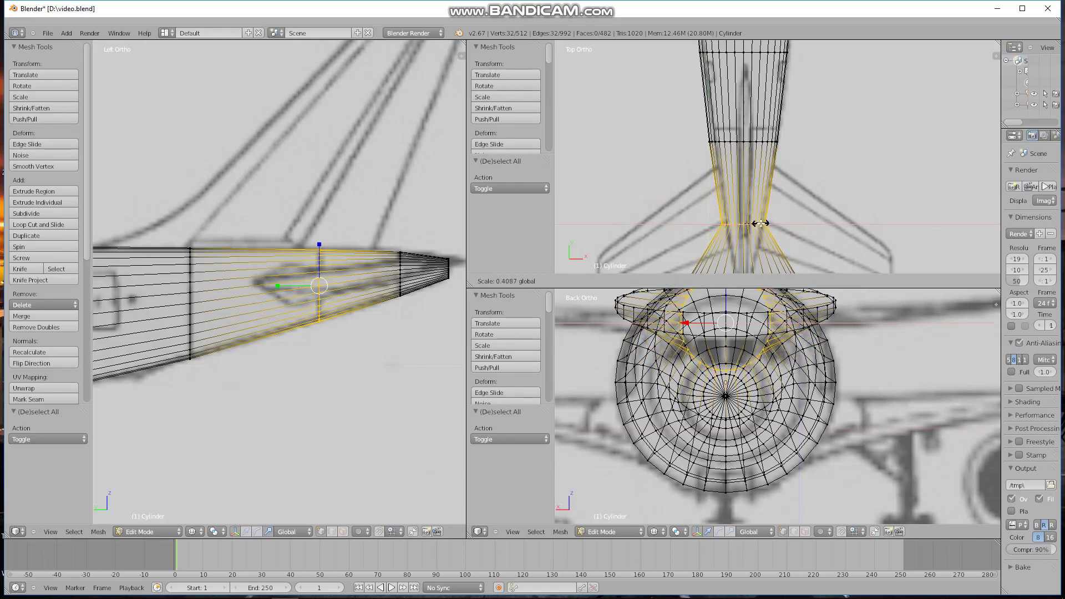
click(761, 223)
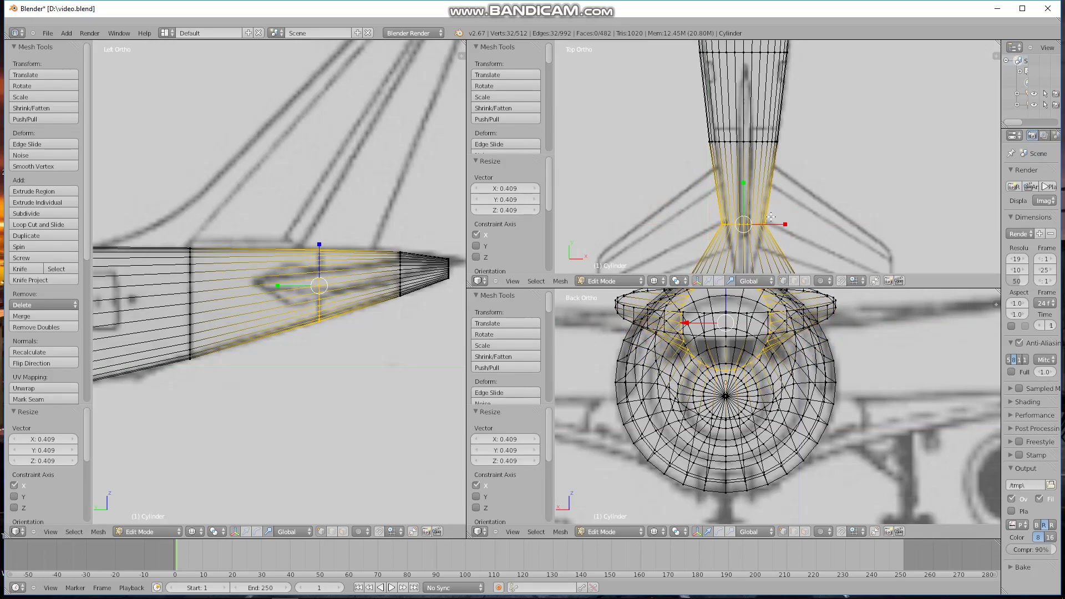
key(a)
scroll(757, 194, down, 2)
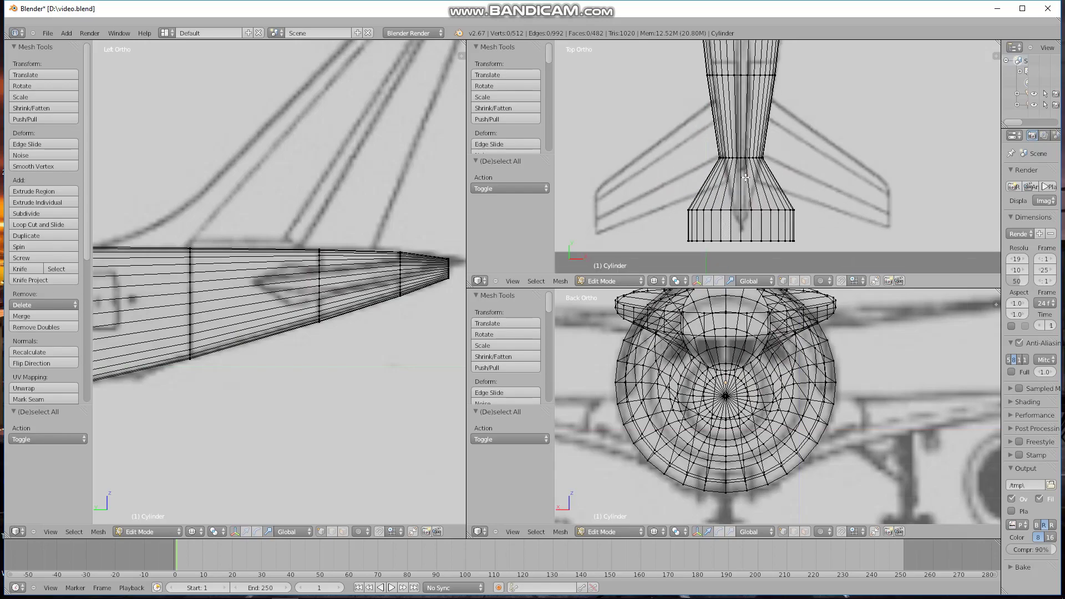
Step: Narrow the loop where the cone meets the cylinder to about 0.175
alt+right_click(799, 211)
key(s)
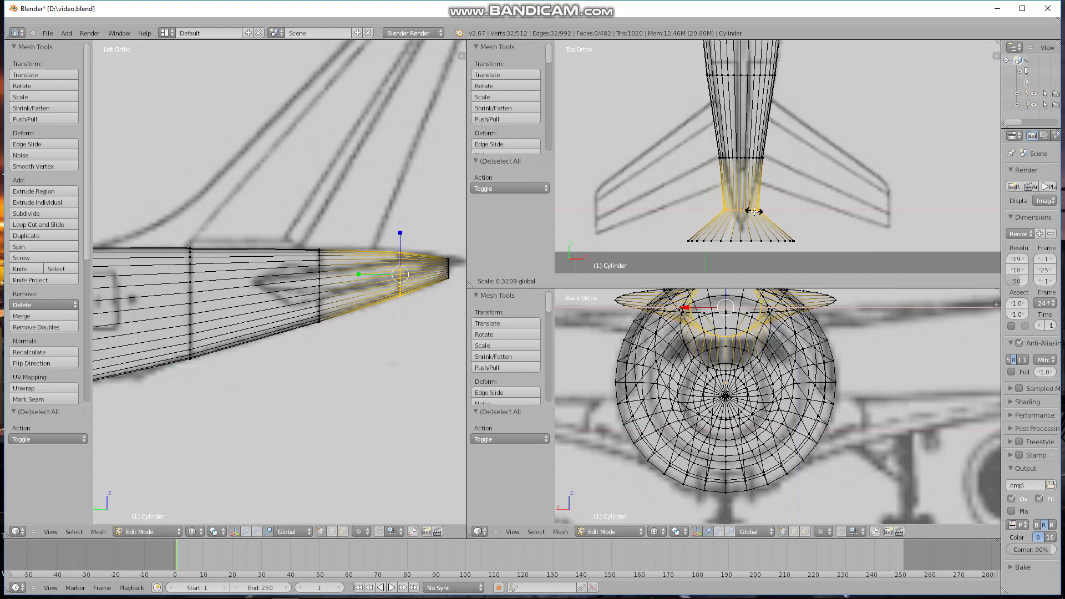
click(747, 212)
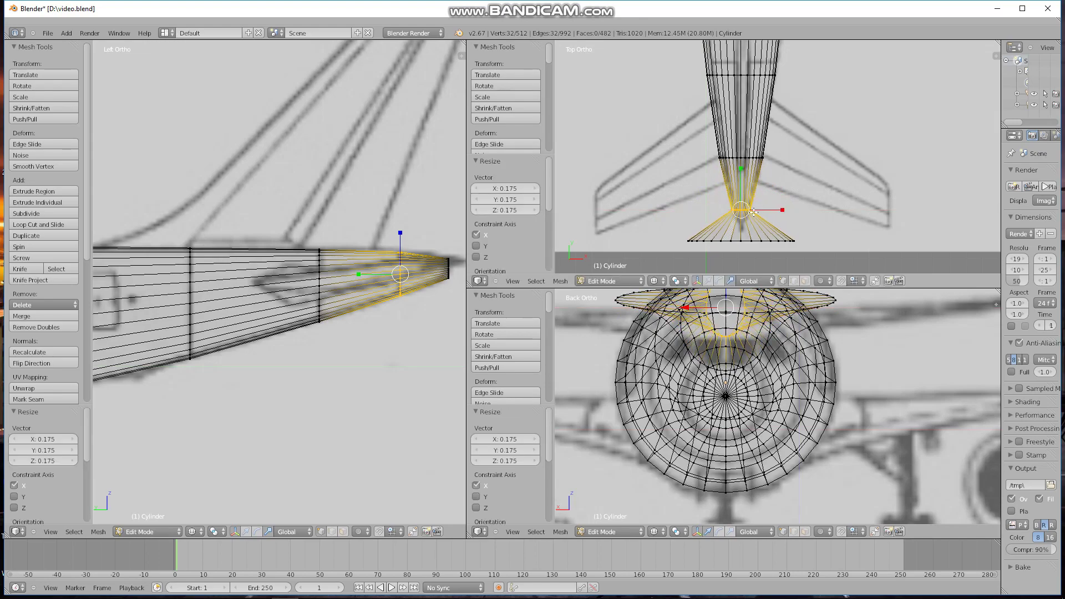
scroll(786, 194, up, 2)
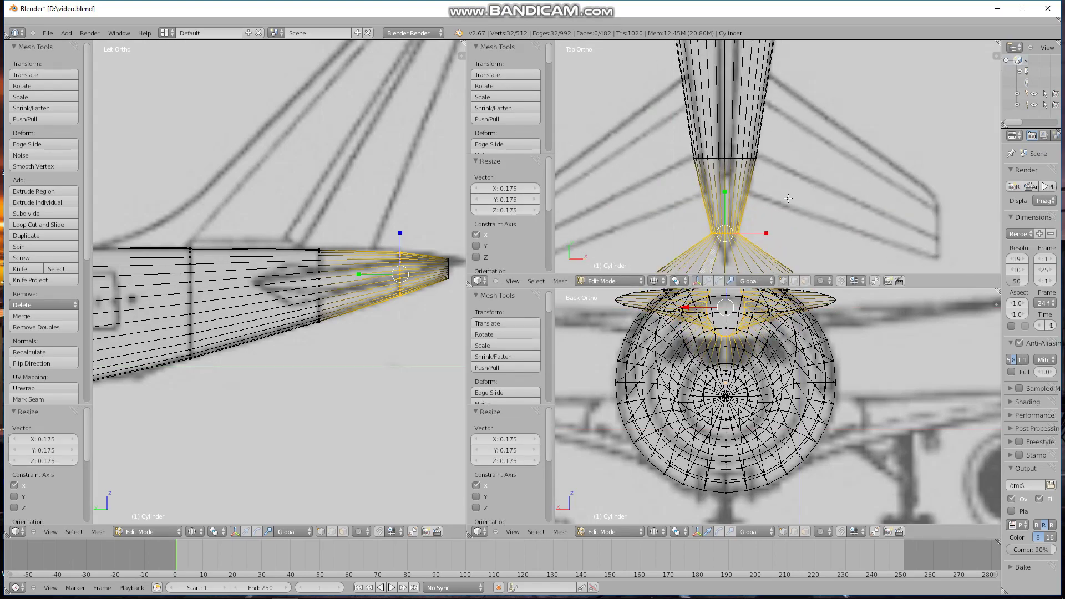
shift+middle_drag(780, 197, 780, 186)
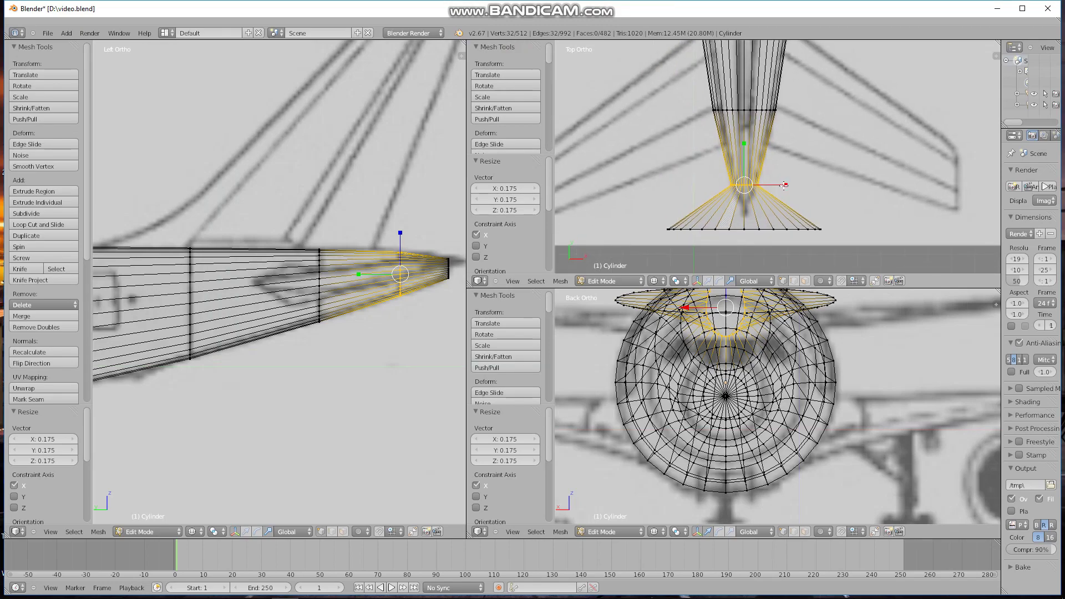
key(s)
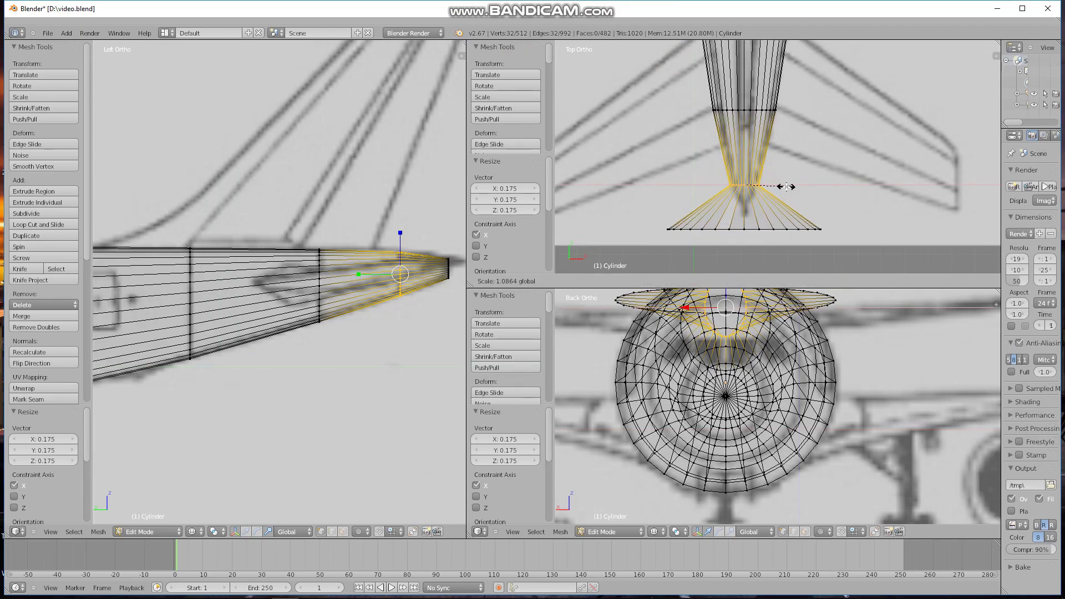
click(787, 187)
key(a)
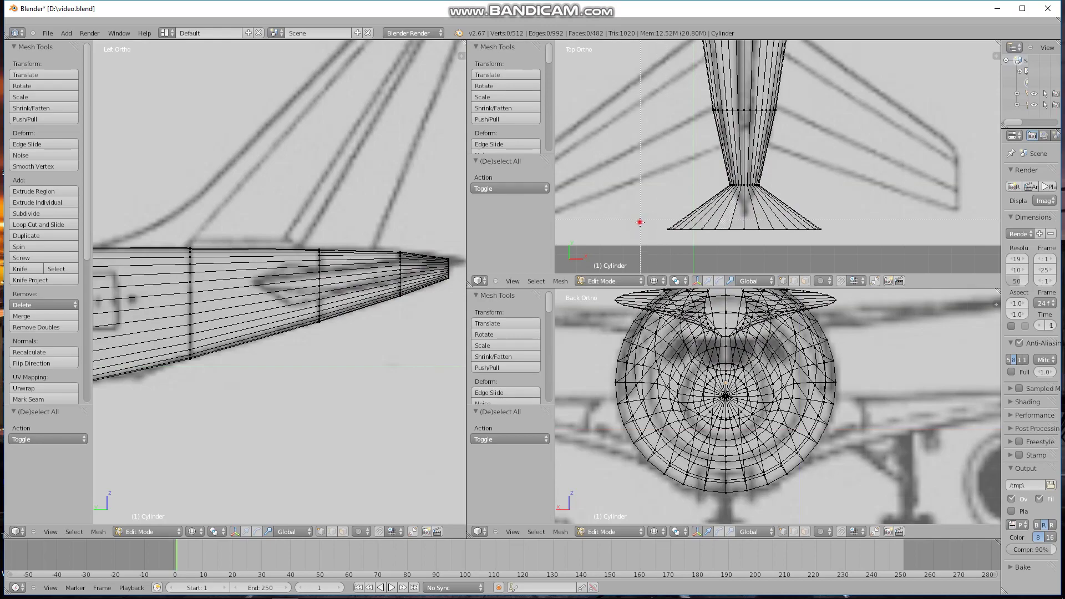
Step: Pinch the tail-tip rim loop to 0.068, nearly a point
alt+right_click(815, 229)
key(s)
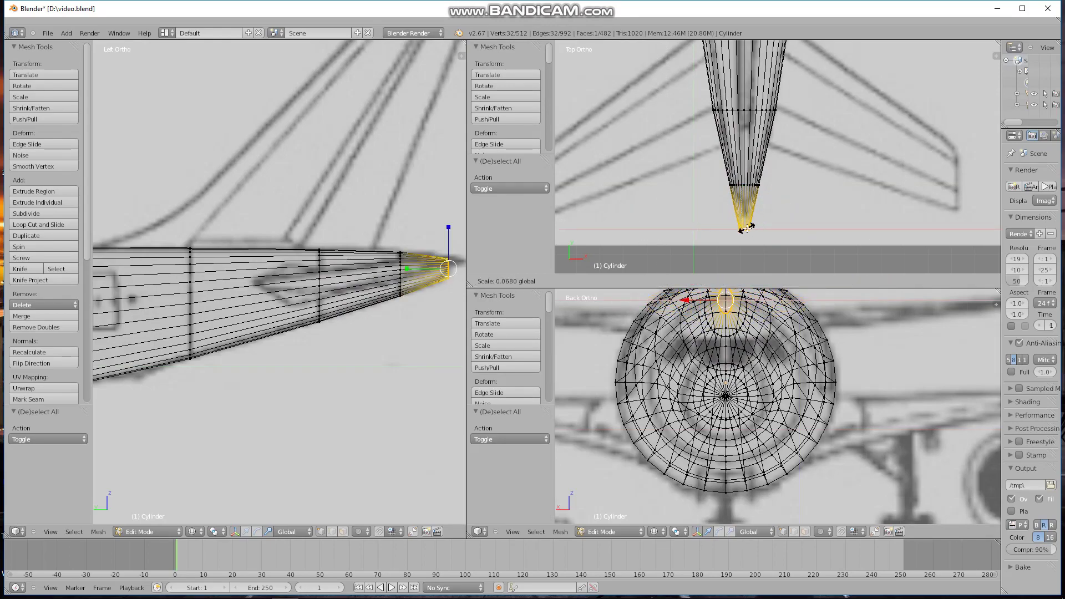
click(748, 228)
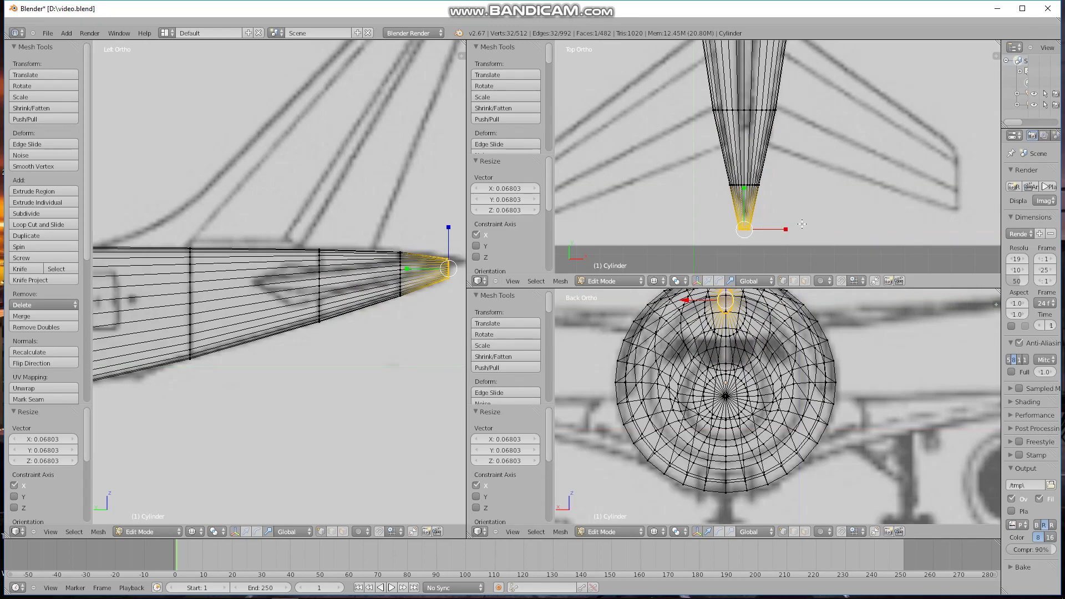
key(a)
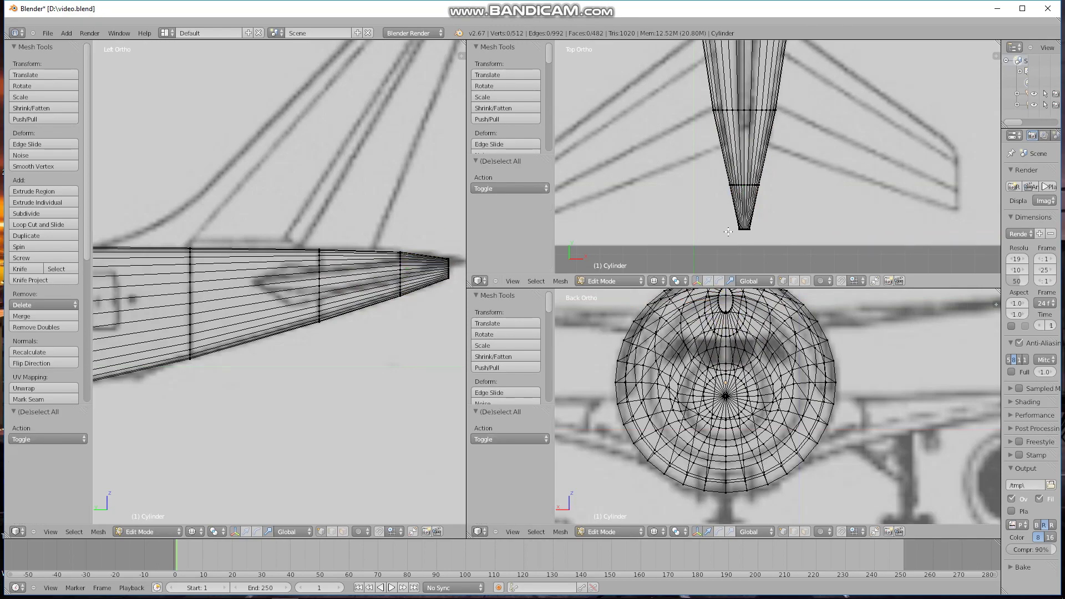
Step: Zoom in and out on the fuselage in the Left view, toggling wireframe and solid display
scroll(349, 278, down, 5)
scroll(348, 278, up, 3)
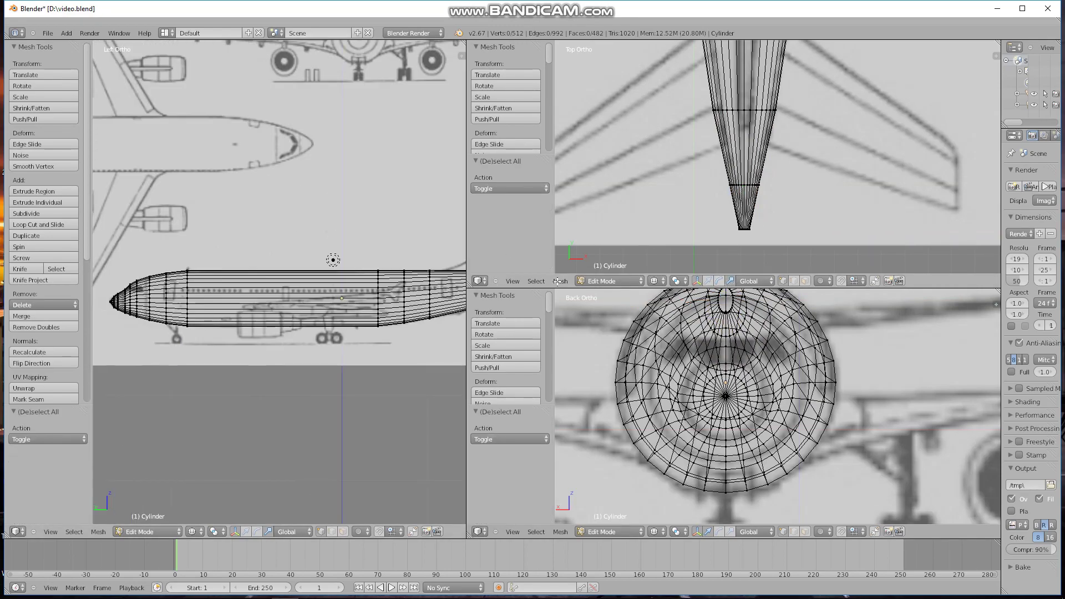
ctrl+scroll(355, 282, up, 3)
scroll(358, 285, down, 1)
scroll(366, 286, up, 3)
ctrl+scroll(377, 289, up, 4)
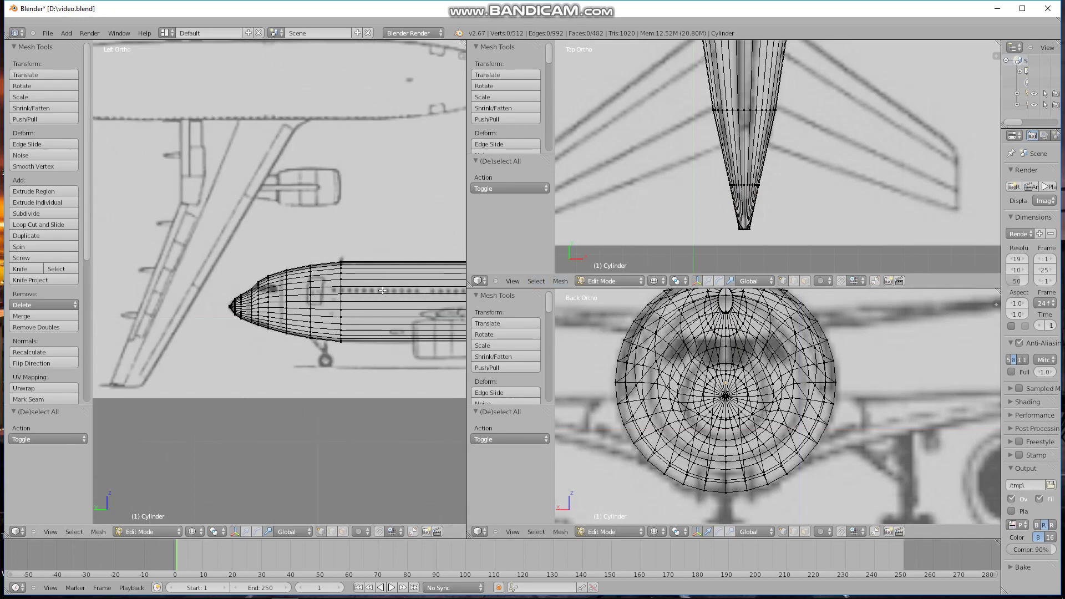
scroll(383, 291, up, 3)
key(z)
scroll(383, 291, down, 2)
scroll(360, 288, down, 2)
scroll(333, 286, down, 2)
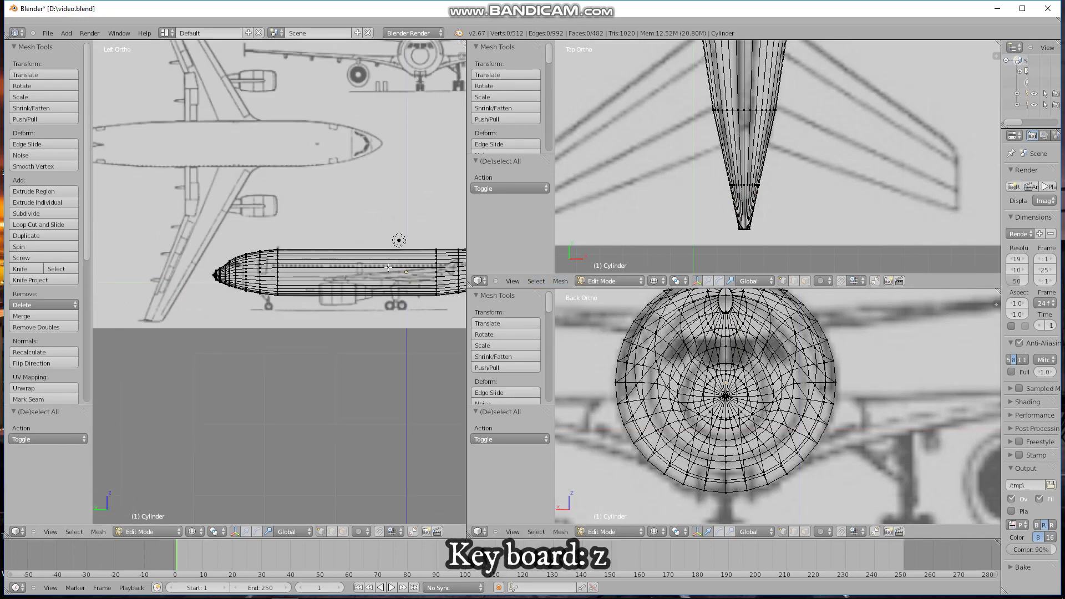
scroll(313, 283, up, 2)
Step: Show the fuselage solid shaded in Object Mode and orbit around it
key(z)
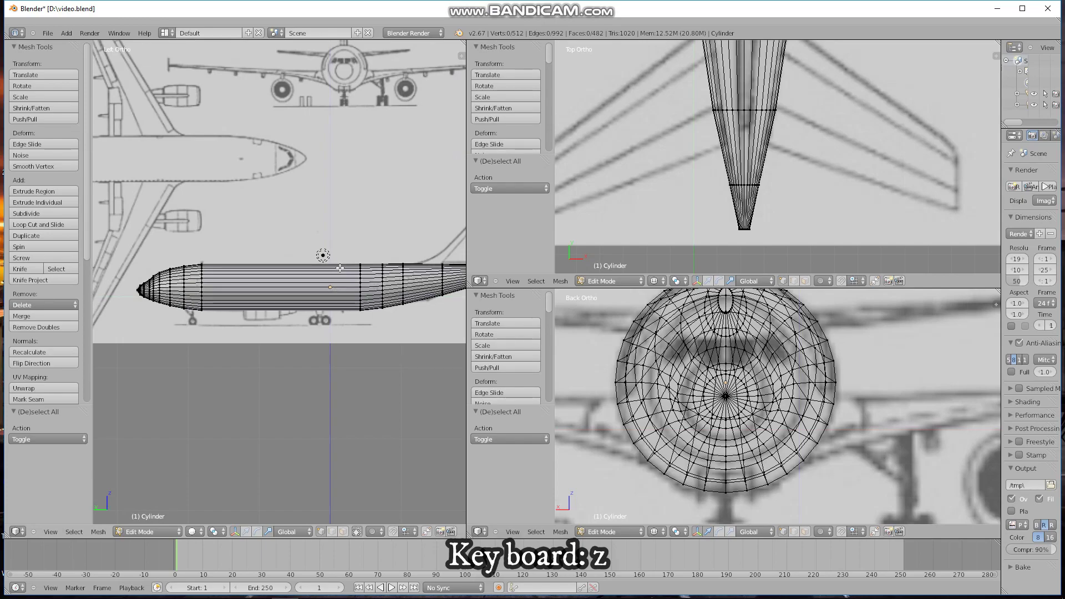
key(Tab)
mouse_move(242, 284)
middle_down()
mouse_move(268, 307)
mouse_move(386, 297)
mouse_move(291, 297)
mouse_move(304, 277)
mouse_move(243, 292)
mouse_move(320, 312)
mouse_move(344, 335)
mouse_move(295, 313)
mouse_move(334, 327)
mouse_move(182, 322)
mouse_move(369, 318)
mouse_move(441, 331)
middle_up()
Step: Inspect the shaded fuselage along its full length, then bring up the Bandicam recorder
scroll(292, 297, up, 2)
scroll(296, 316, down, 2)
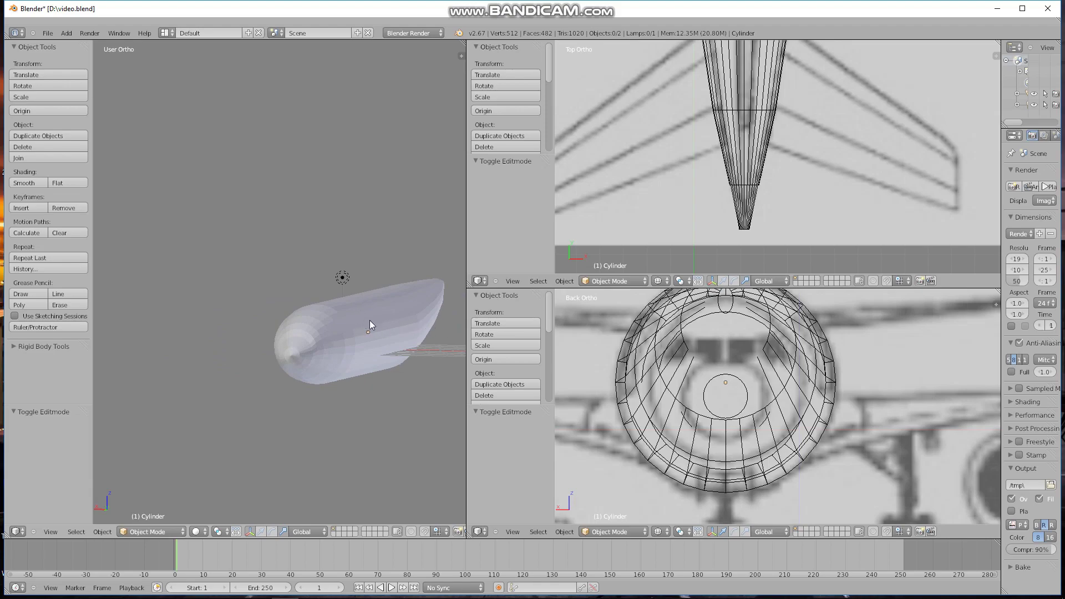
mouse_move(369, 325)
middle_down()
mouse_move(433, 319)
mouse_move(414, 268)
mouse_move(378, 257)
mouse_move(284, 318)
mouse_move(331, 351)
mouse_move(363, 355)
middle_up()
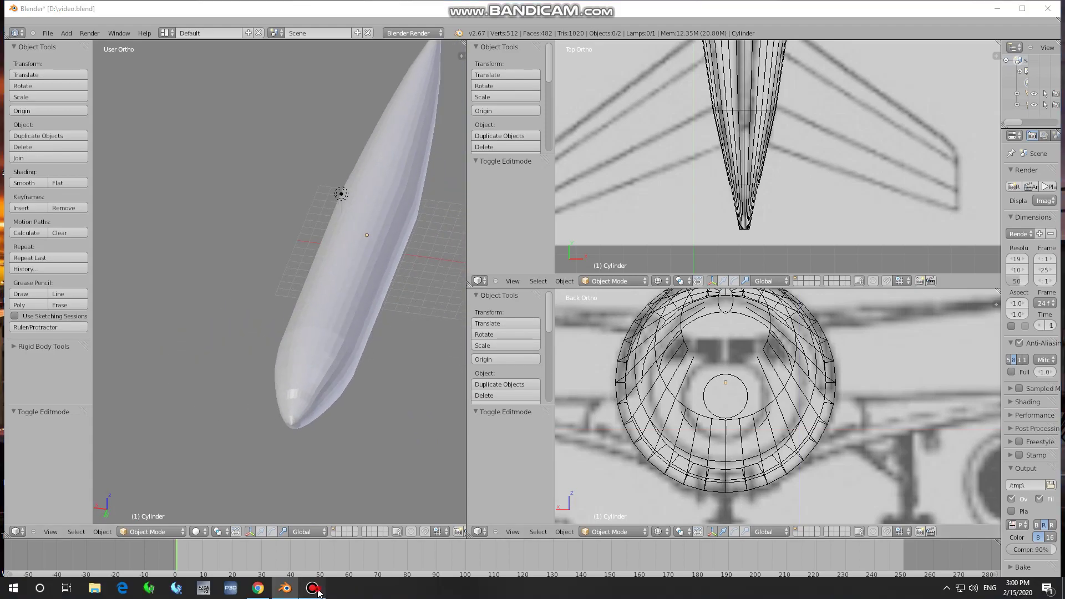
click(313, 589)
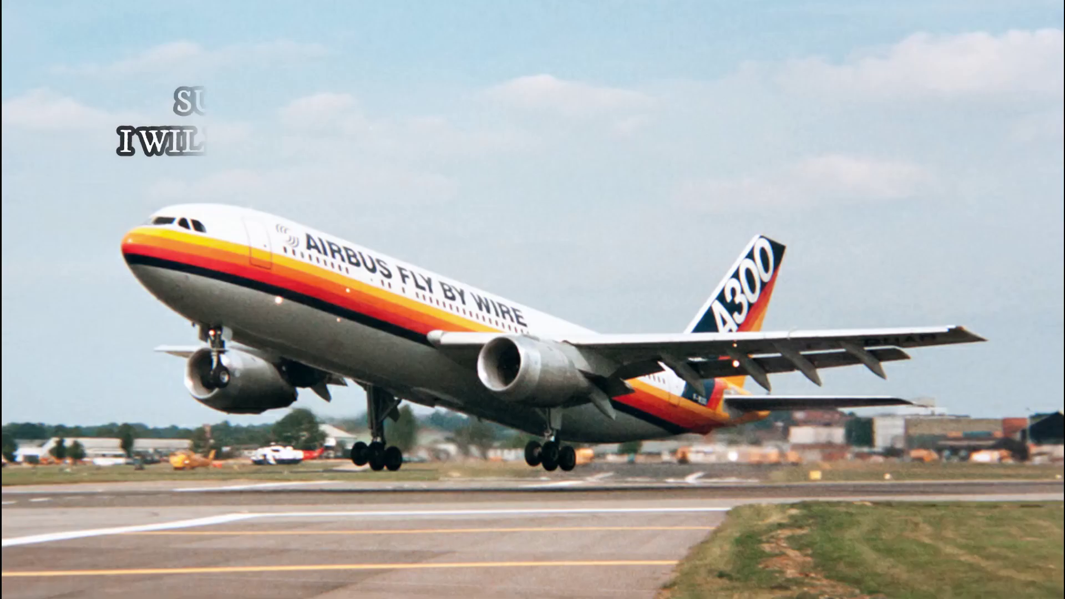